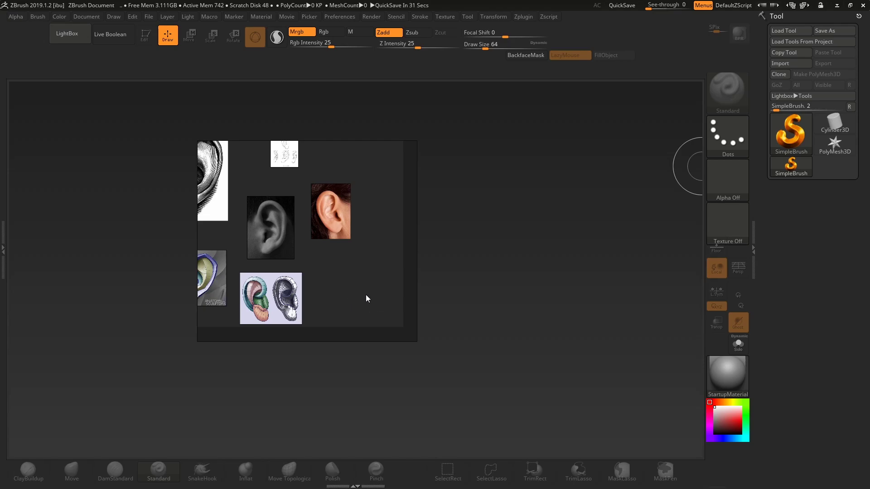
# Enlarge the reference board window until more of the ear images fit in it
pyautogui.scroll(2, 355, 292)
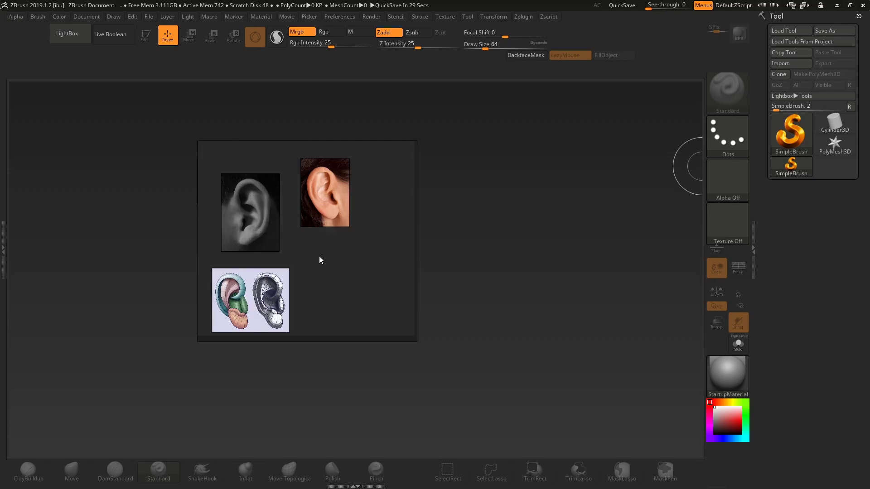
pyautogui.moveTo(200, 142); pyautogui.dragTo(115, 86)
pyautogui.moveTo(254, 190); pyautogui.dragTo(368, 241, button='middle')
pyautogui.scroll(2, 245, 211)
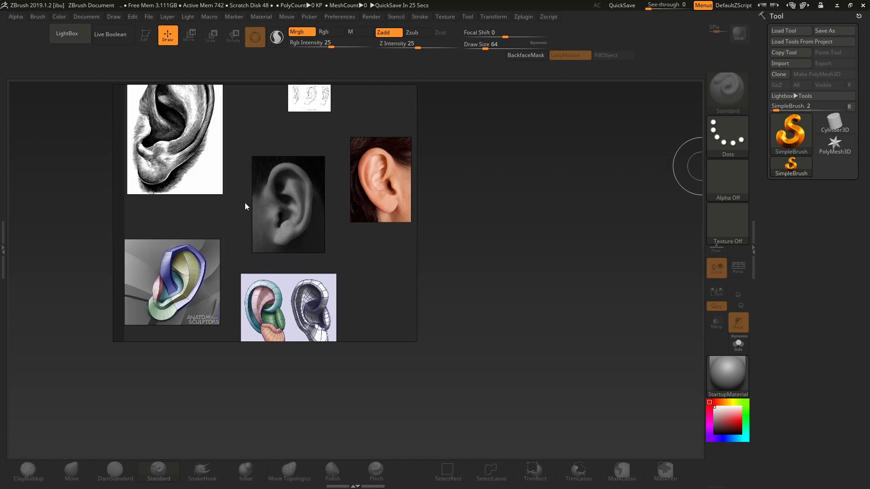
pyautogui.moveTo(251, 86); pyautogui.dragTo(253, 35)
pyautogui.moveTo(321, 181); pyautogui.dragTo(336, 221, button='middle')
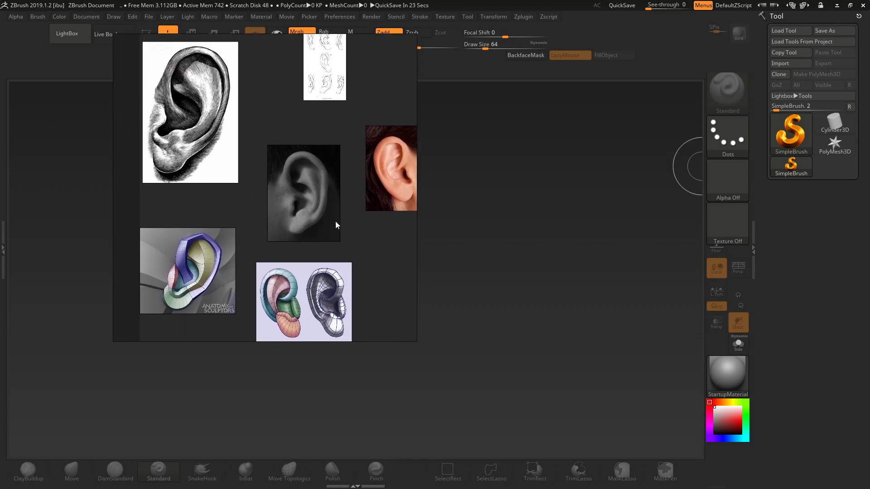
# Examine the coloured ear anatomy diagrams and the greyscale ear photo for the main forms
pyautogui.scroll(-2, 317, 224)
pyautogui.moveTo(268, 136); pyautogui.dragTo(244, 141, button='middle')
pyautogui.scroll(5, 293, 294)
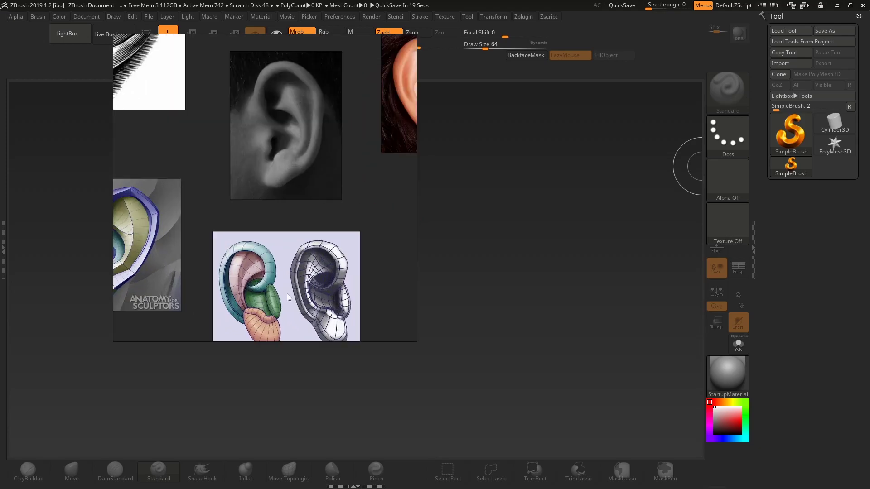
pyautogui.moveTo(287, 295); pyautogui.dragTo(316, 279, button='middle')
pyautogui.scroll(-4, 233, 193)
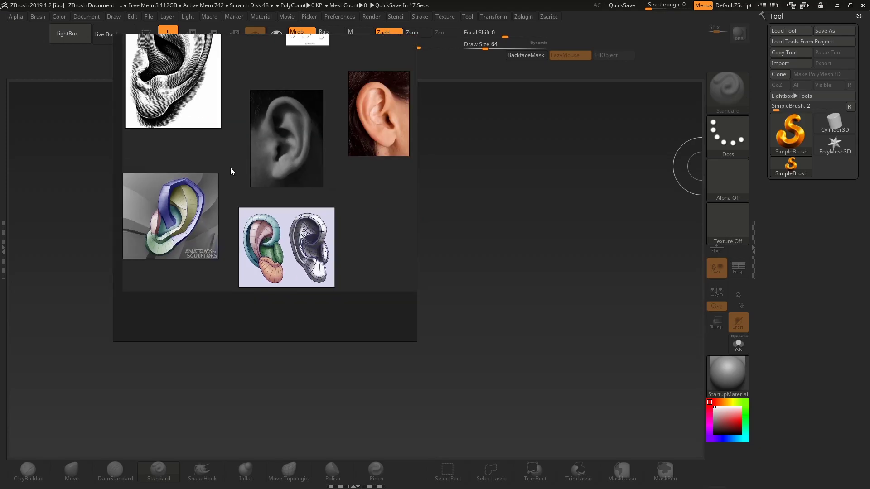
pyautogui.moveTo(354, 192); pyautogui.dragTo(374, 250, button='middle')
pyautogui.scroll(-2, 374, 250)
pyautogui.scroll(8, 361, 220)
pyautogui.moveTo(361, 219); pyautogui.dragTo(336, 239, button='middle')
pyautogui.scroll(2, 256, 234)
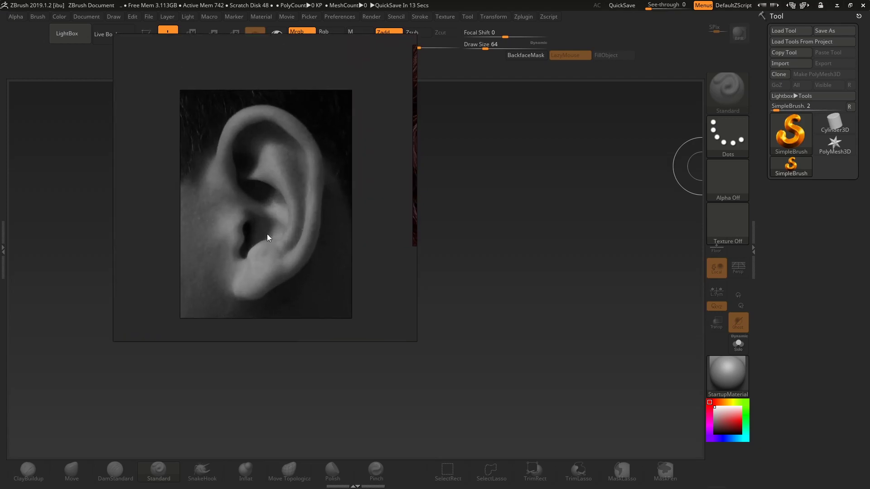
# Examine the Plate 8 sheet of ear sketches for how the ear looks from different angles
pyautogui.scroll(-6, 287, 212)
pyautogui.moveTo(295, 200); pyautogui.dragTo(344, 217, button='middle')
pyautogui.moveTo(341, 138); pyautogui.dragTo(277, 197, button='middle')
pyautogui.scroll(7, 286, 179)
pyautogui.moveTo(303, 45); pyautogui.dragTo(275, 89, button='middle')
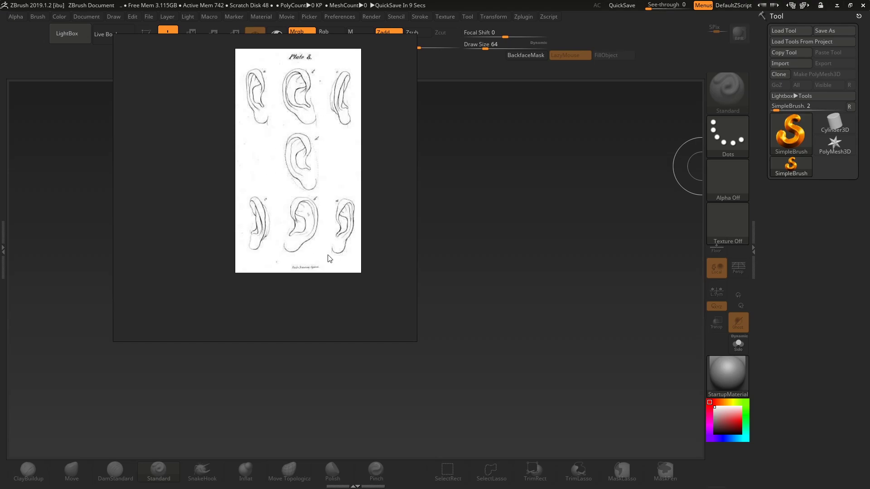
pyautogui.scroll(-6, 335, 257)
pyautogui.moveTo(379, 311); pyautogui.dragTo(291, 229, button='middle')
pyautogui.moveTo(301, 266); pyautogui.dragTo(342, 194, button='middle')
pyautogui.moveTo(195, 202); pyautogui.dragTo(367, 217, button='middle')
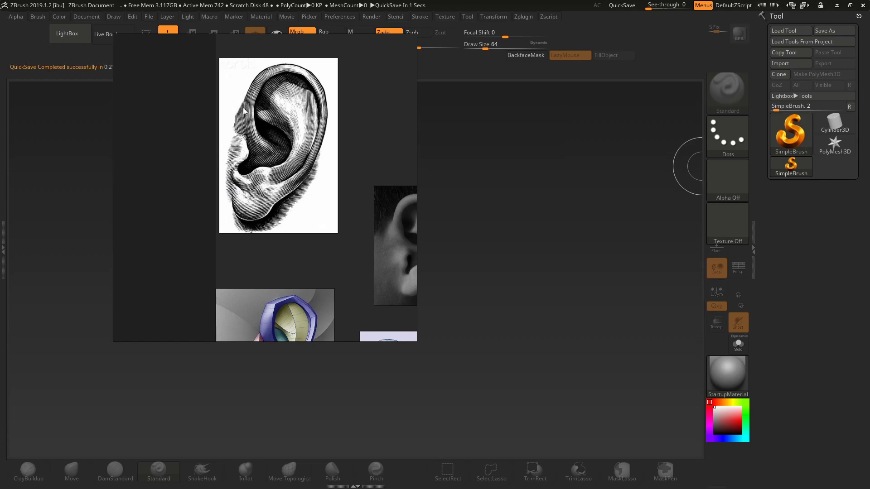
# Compare the engraved ear illustration with the Anatomy for Sculptors diagram and the other ear references
pyautogui.moveTo(247, 216); pyautogui.dragTo(218, 135, button='middle')
pyautogui.scroll(-2, 244, 134)
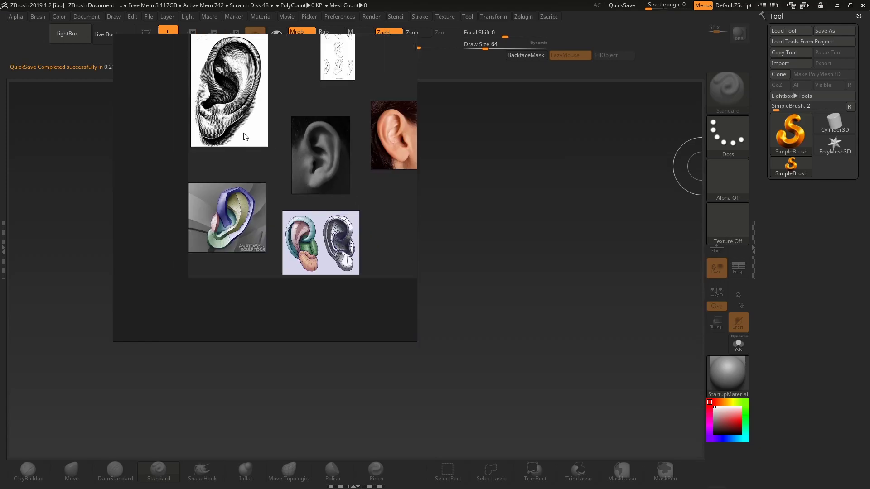
pyautogui.scroll(3, 227, 133)
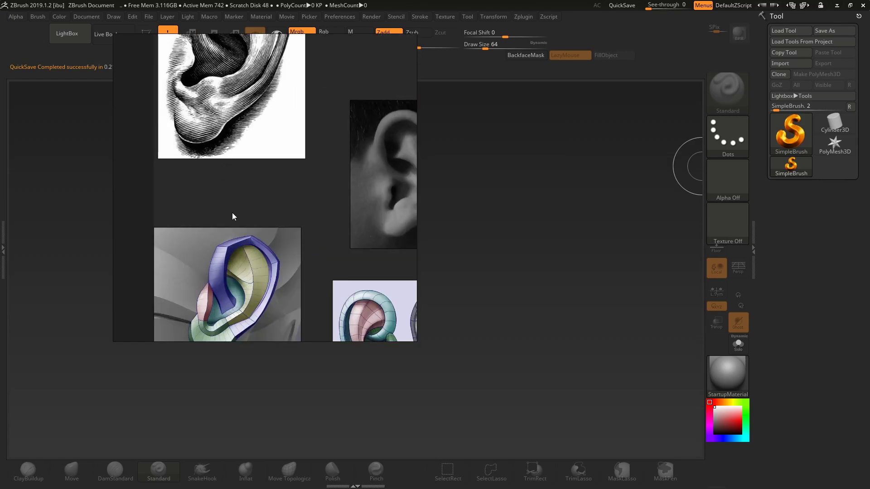
pyautogui.moveTo(232, 211); pyautogui.dragTo(241, 130, button='middle')
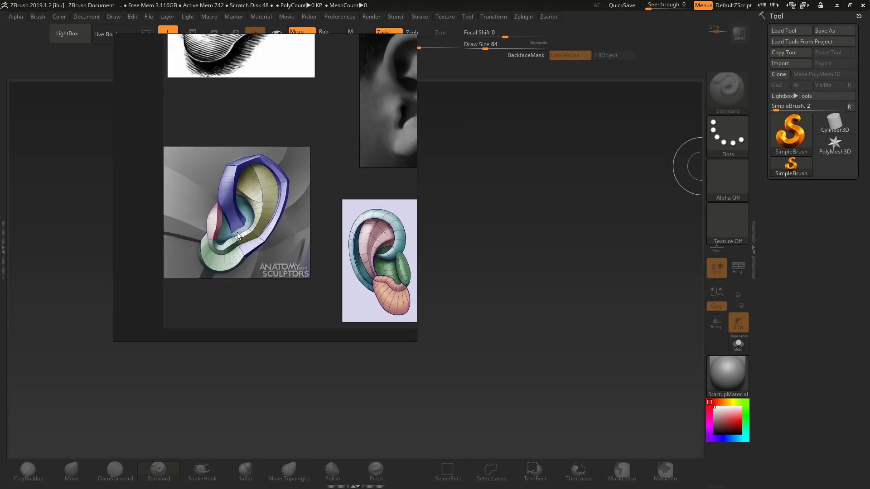
pyautogui.scroll(-5, 245, 226)
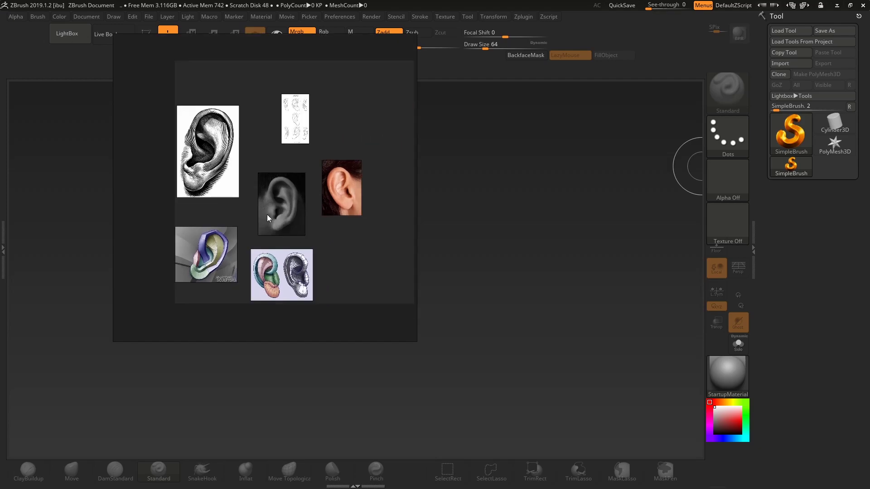
pyautogui.scroll(4, 267, 209)
pyautogui.scroll(-3, 288, 169)
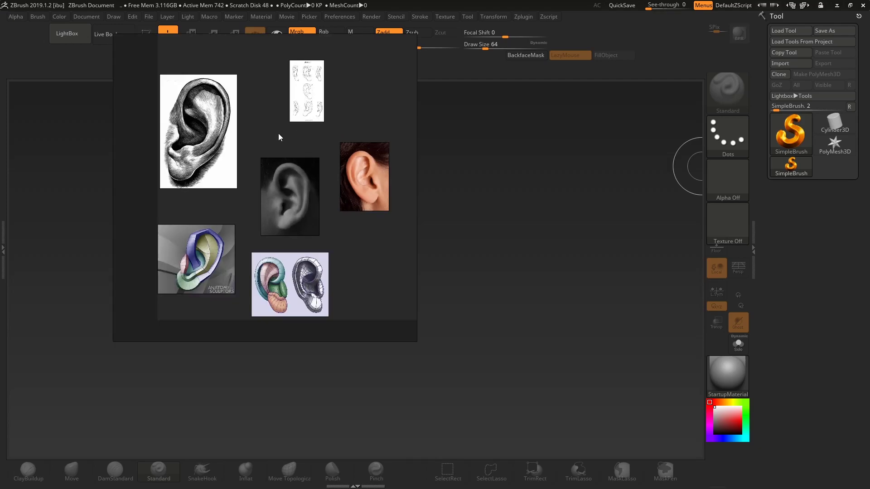
pyautogui.scroll(3, 333, 172)
pyautogui.scroll(-3, 278, 189)
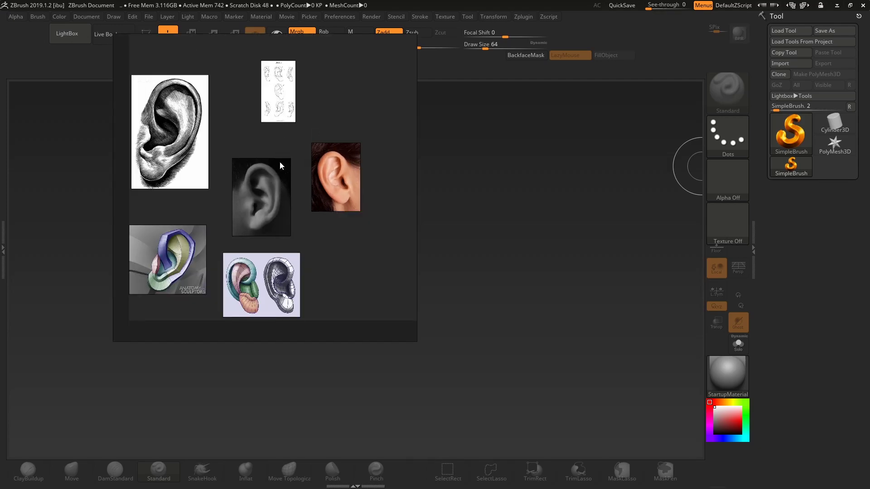
pyautogui.moveTo(282, 161); pyautogui.dragTo(273, 182, button='middle')
# Move the reference board away from the sculpting area, shrink it and frame the engraved ear illustration
pyautogui.moveTo(323, 233); pyautogui.dragTo(214, 215, button='right')
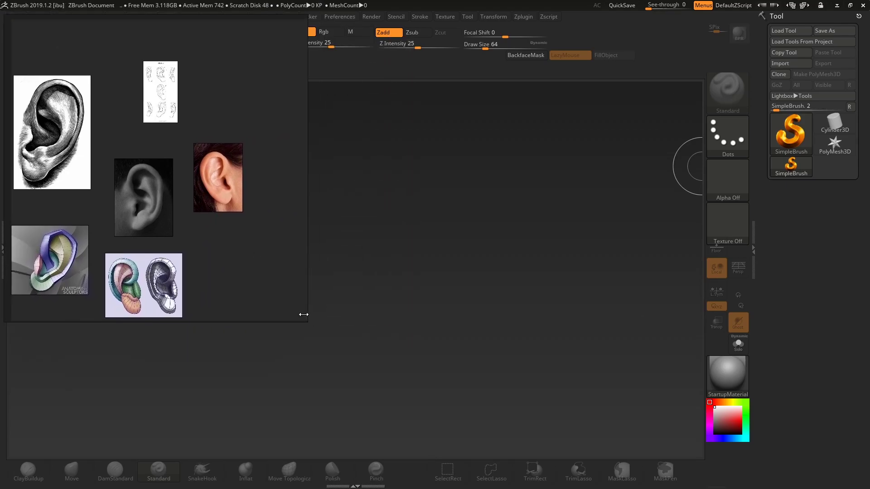
pyautogui.moveTo(308, 323); pyautogui.dragTo(187, 276)
pyautogui.moveTo(75, 171); pyautogui.dragTo(144, 193, button='middle')
pyautogui.scroll(3, 144, 193)
pyautogui.moveTo(139, 161); pyautogui.dragTo(131, 198, button='middle')
pyautogui.scroll(2, 132, 199)
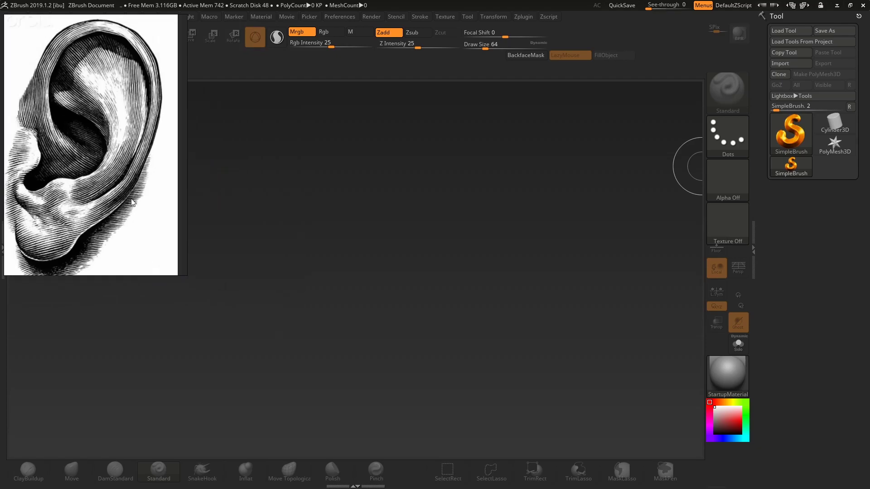
pyautogui.scroll(-2, 131, 198)
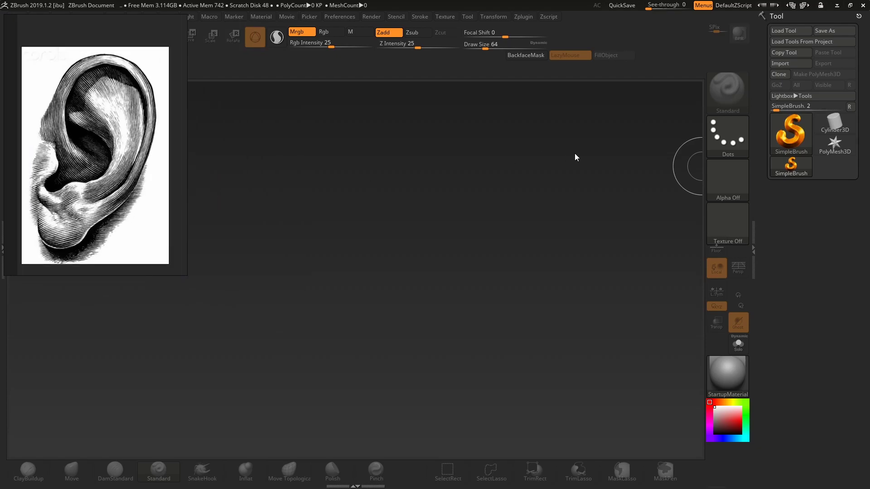
# Draw a Sphere3D on the canvas, make it editable and convert it to a PolyMesh3D
pyautogui.click(779, 134)
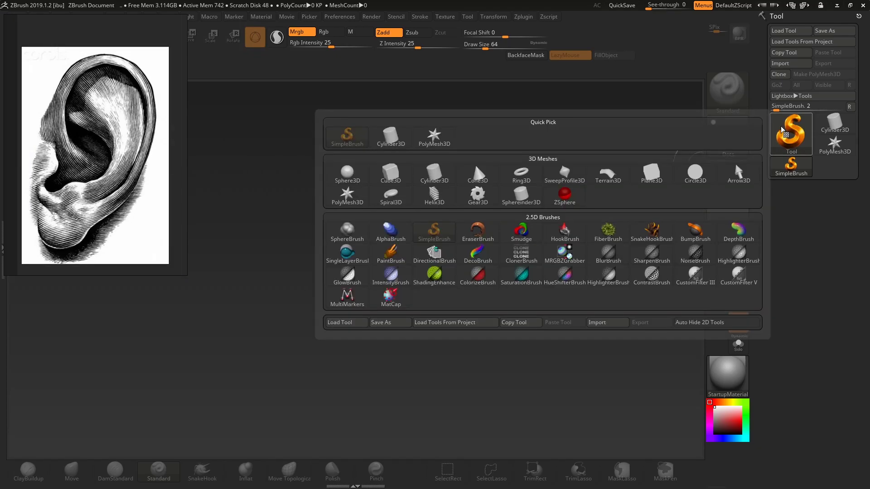
pyautogui.click(346, 173)
pyautogui.moveTo(357, 247); pyautogui.dragTo(358, 353)
pyautogui.press('t')
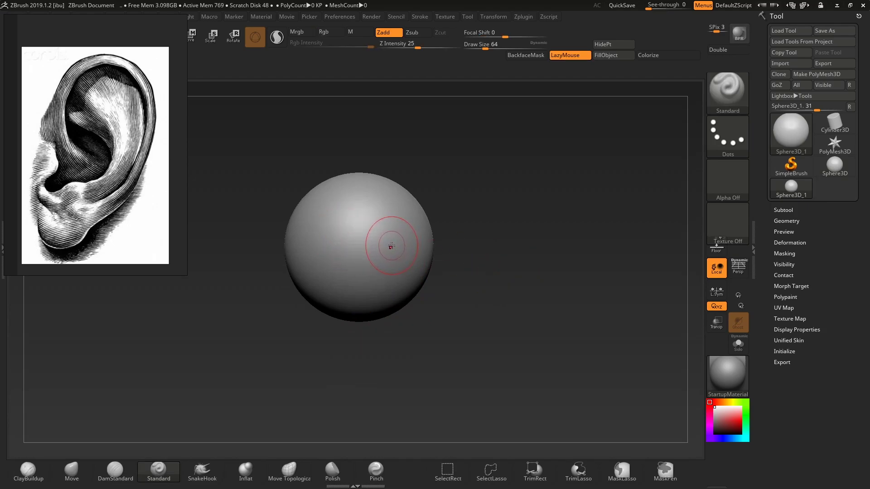
pyautogui.click(797, 74)
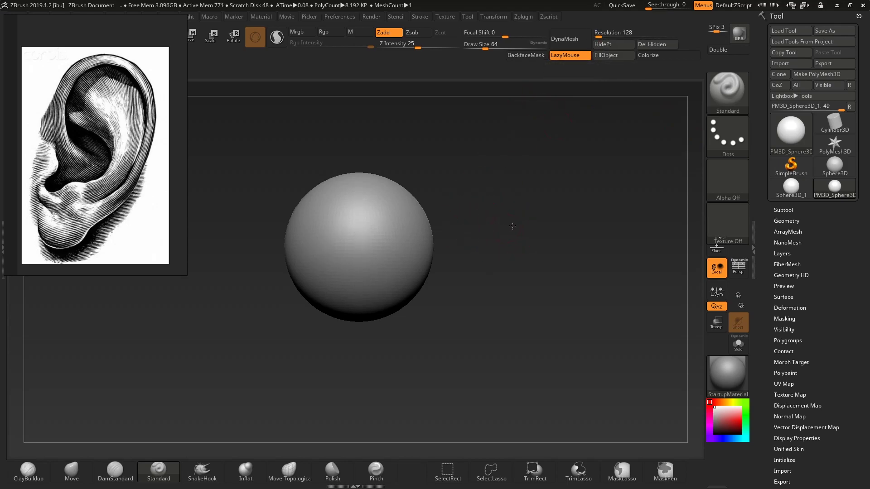
# DynaMesh the sphere at a resolution of 16
pyautogui.moveTo(600, 34); pyautogui.dragTo(583, 35)
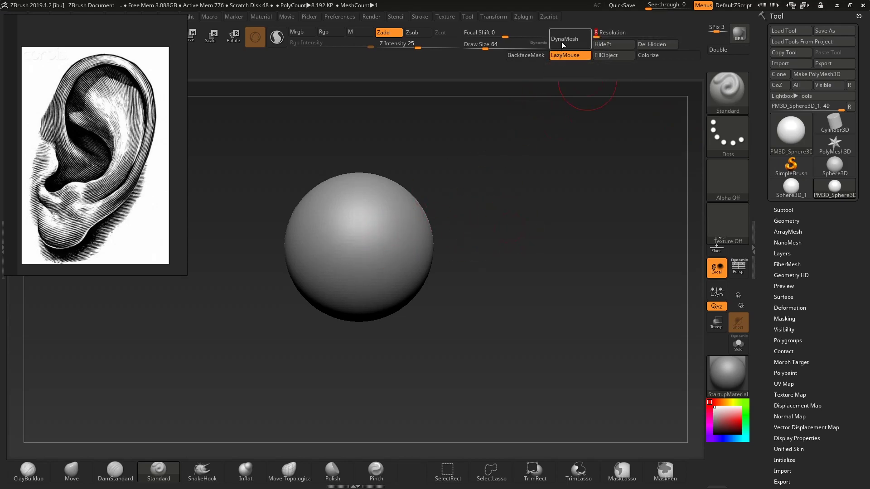
pyautogui.click(563, 44)
pyautogui.keyDown('alt'); pyautogui.moveTo(457, 254); pyautogui.dragTo(462, 228); pyautogui.keyUp('alt')
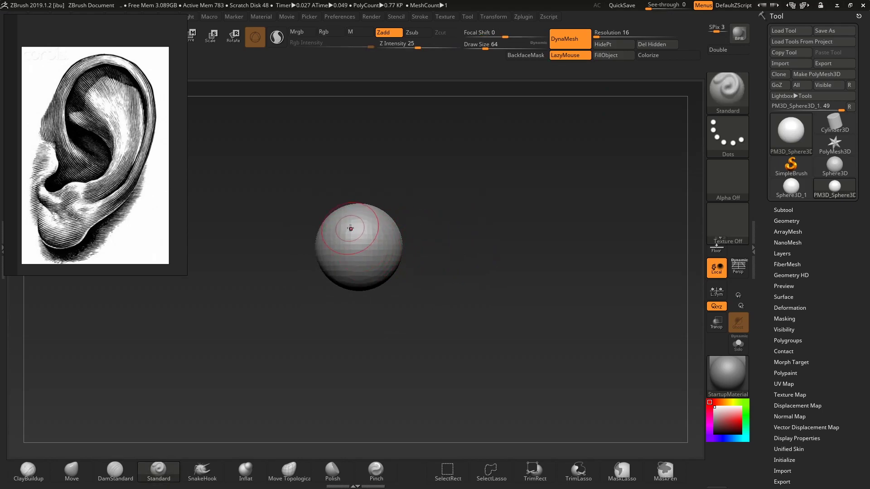
pyautogui.keyDown('alt'); pyautogui.moveTo(363, 169); pyautogui.dragTo(368, 185); pyautogui.keyUp('alt')
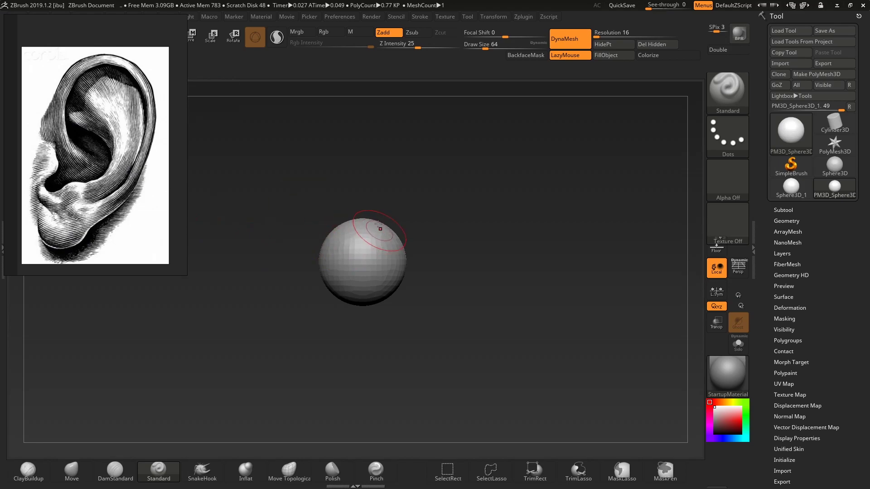
# Reshape the upper part of the sphere with the Move brush to start the ear silhouette
pyautogui.press('b')
pyautogui.press('m')
pyautogui.press('v')
pyautogui.press('s')
pyautogui.moveTo(366, 261); pyautogui.dragTo(370, 260)
pyautogui.press('s')
pyautogui.moveTo(351, 230)
pyautogui.mouseDown()
pyautogui.moveTo(358, 239)
pyautogui.moveTo(335, 185)
pyautogui.mouseUp()
# Stretch the form into a tall oval with the SnakeHook brush, using draw sizes of 167 and 124
pyautogui.press('b')
pyautogui.press('s')
pyautogui.press('h')
pyautogui.press('s')
pyautogui.moveTo(365, 211)
pyautogui.mouseDown()
pyautogui.moveTo(392, 177)
pyautogui.moveTo(362, 156)
pyautogui.moveTo(385, 190)
pyautogui.moveTo(375, 229)
pyautogui.moveTo(401, 289)
pyautogui.moveTo(395, 311)
pyautogui.mouseUp()
pyautogui.keyDown('alt'); pyautogui.moveTo(339, 336); pyautogui.dragTo(336, 317); pyautogui.keyUp('alt')
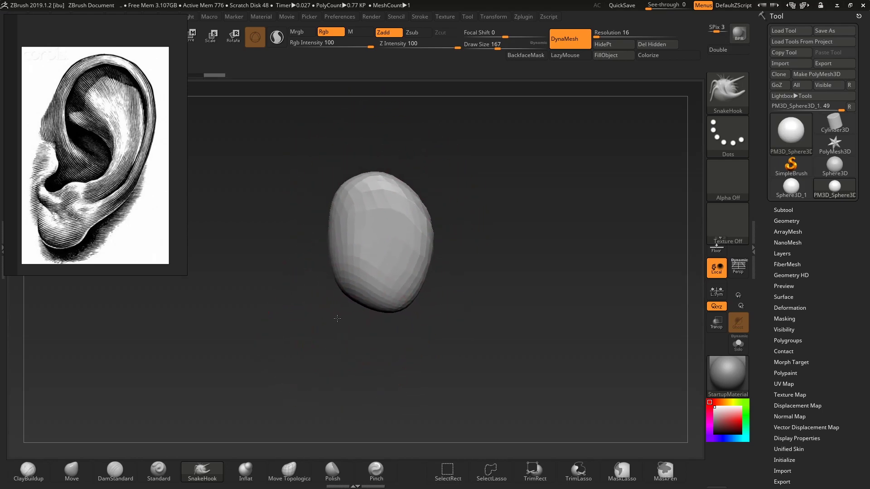
pyautogui.press('s')
pyautogui.moveTo(404, 194)
pyautogui.mouseDown()
pyautogui.moveTo(412, 174)
pyautogui.moveTo(372, 163)
pyautogui.mouseUp()
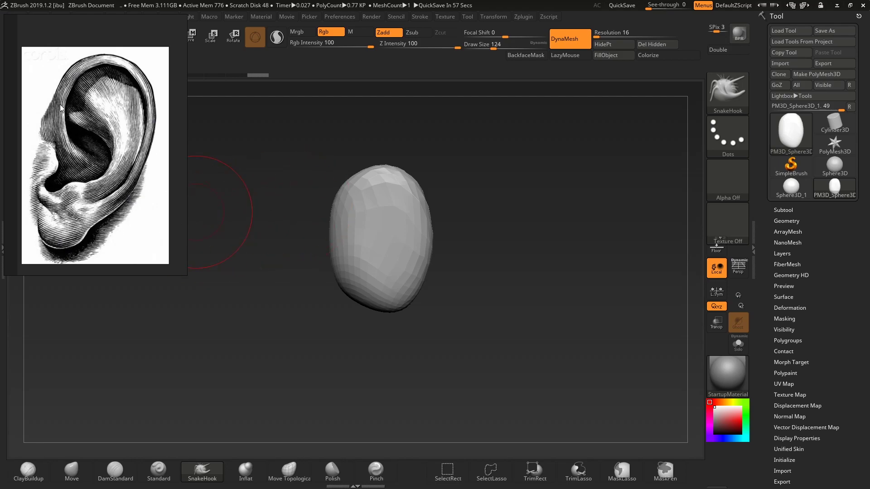
# Bulge the ear's outer edge and pull the lower end down and inward into an earlobe with SnakeHook
pyautogui.press('s')
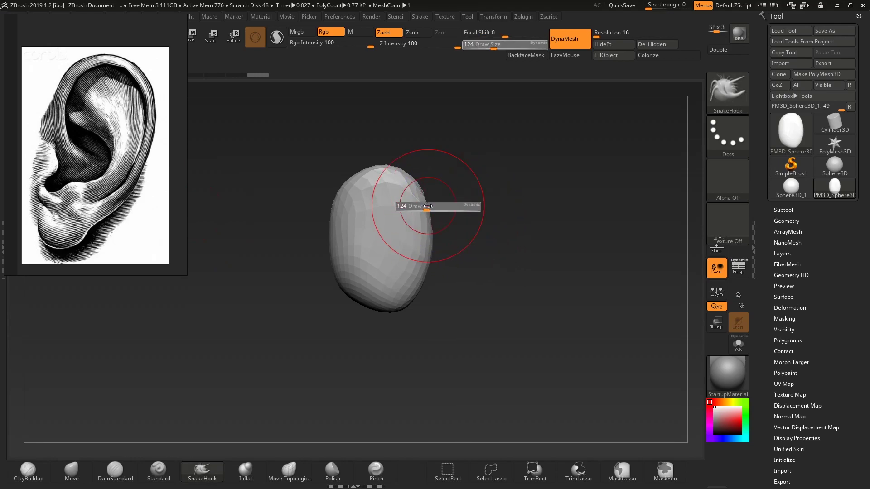
pyautogui.moveTo(425, 205); pyautogui.dragTo(432, 202)
pyautogui.moveTo(429, 237); pyautogui.dragTo(434, 237)
pyautogui.moveTo(417, 283); pyautogui.dragTo(344, 340)
pyautogui.press('s')
pyautogui.moveTo(343, 306)
pyautogui.mouseDown()
pyautogui.moveTo(331, 314)
pyautogui.moveTo(365, 338)
pyautogui.moveTo(392, 322)
pyautogui.mouseUp()
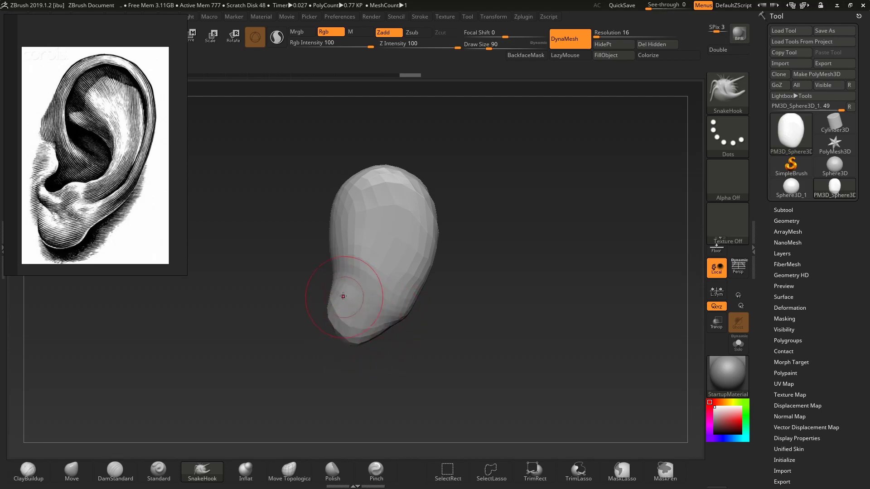
# Refine the ear outline with smaller SnakeHook strokes, raising the top and narrowing the front edge above the lobe
pyautogui.press('s')
pyautogui.moveTo(338, 264); pyautogui.dragTo(339, 251)
pyautogui.press('s')
pyautogui.moveTo(331, 217)
pyautogui.mouseDown()
pyautogui.moveTo(334, 188)
pyautogui.moveTo(367, 167)
pyautogui.moveTo(415, 175)
pyautogui.mouseUp()
pyautogui.moveTo(426, 215); pyautogui.dragTo(430, 212)
pyautogui.moveTo(415, 270); pyautogui.dragTo(391, 292)
pyautogui.press('s')
pyautogui.moveTo(335, 255); pyautogui.dragTo(329, 274)
# Pull the earlobe tip down with SnakeHook at draw size 59 and re-DynaMesh the ear
pyautogui.press('s')
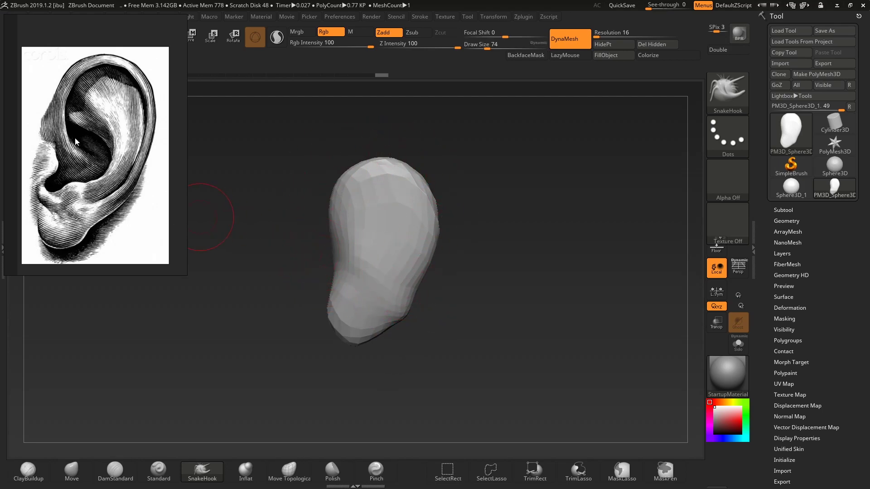
pyautogui.press('s')
pyautogui.moveTo(372, 334); pyautogui.dragTo(363, 346)
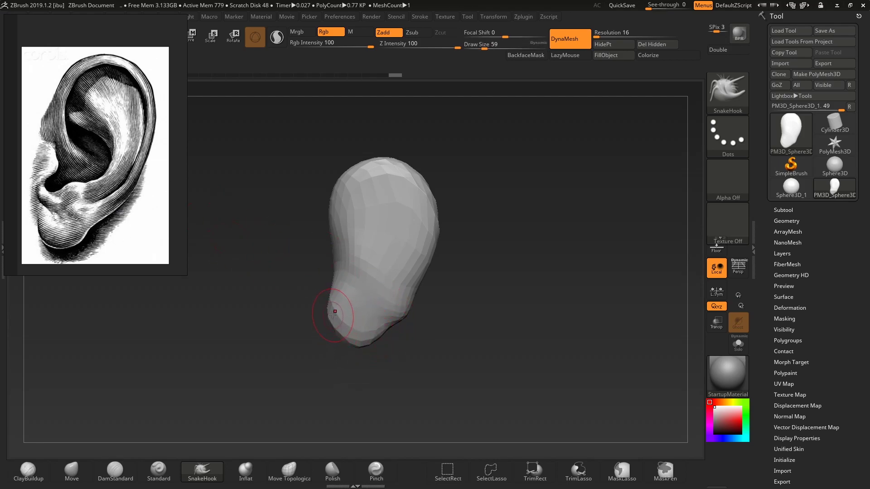
pyautogui.keyDown('ctrl'); pyautogui.moveTo(447, 351); pyautogui.dragTo(426, 333); pyautogui.keyUp('ctrl')
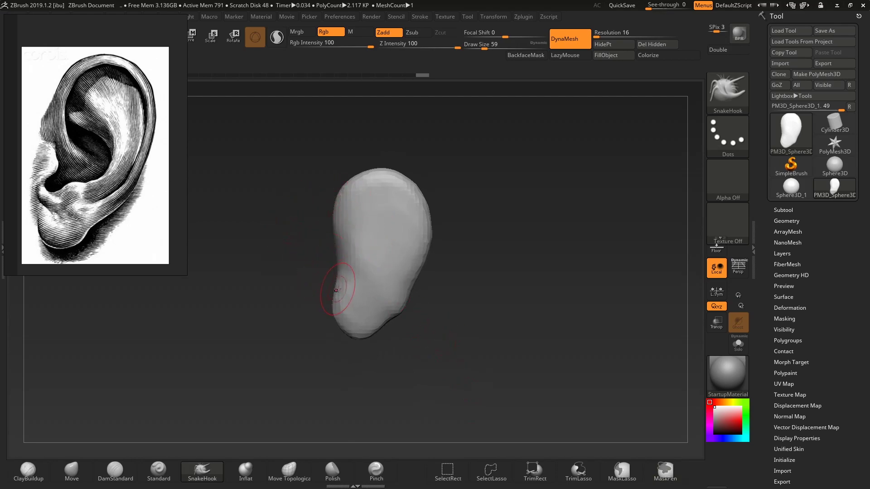
# Pull a tragus bump out of the front edge above the lobe with SnakeHook, using draw sizes of 49 and 29
pyautogui.press('s')
pyautogui.moveTo(334, 270); pyautogui.dragTo(337, 271)
pyautogui.moveTo(341, 274)
pyautogui.mouseDown()
pyautogui.moveTo(311, 269)
pyautogui.moveTo(327, 249)
pyautogui.moveTo(325, 265)
pyautogui.mouseUp()
pyautogui.press('s')
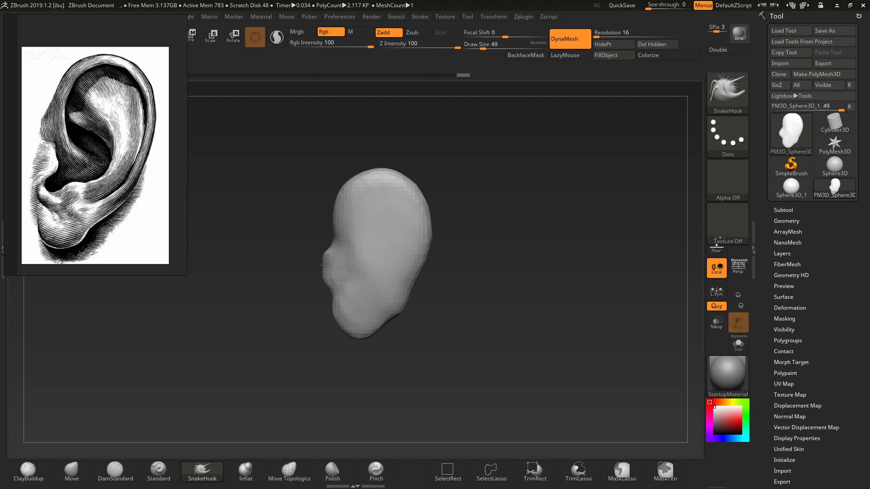
pyautogui.press('s')
pyautogui.click(328, 293)
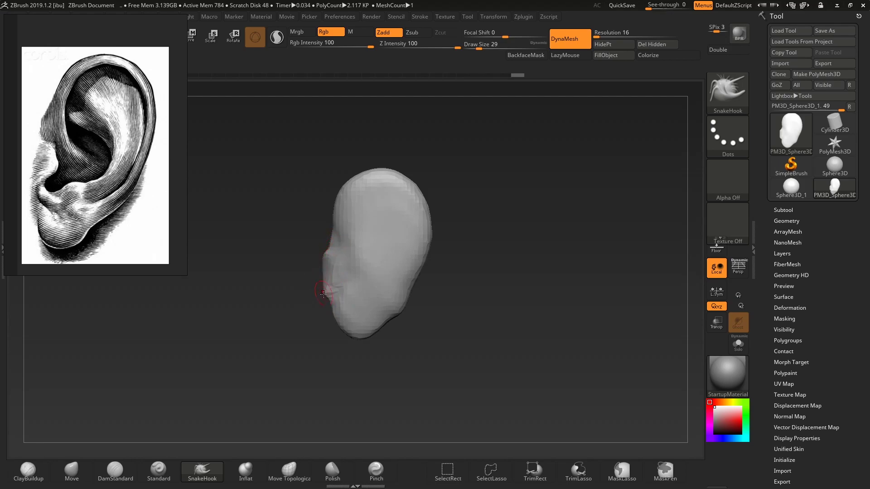
pyautogui.moveTo(326, 294)
pyautogui.mouseDown()
pyautogui.moveTo(310, 316)
pyautogui.moveTo(341, 272)
pyautogui.moveTo(359, 301)
pyautogui.mouseUp()
# Build up the helix rim around the upper ear with the ClayBuildup brush
pyautogui.press('b')
pyautogui.press('c')
pyautogui.press('b')
pyautogui.press('s')
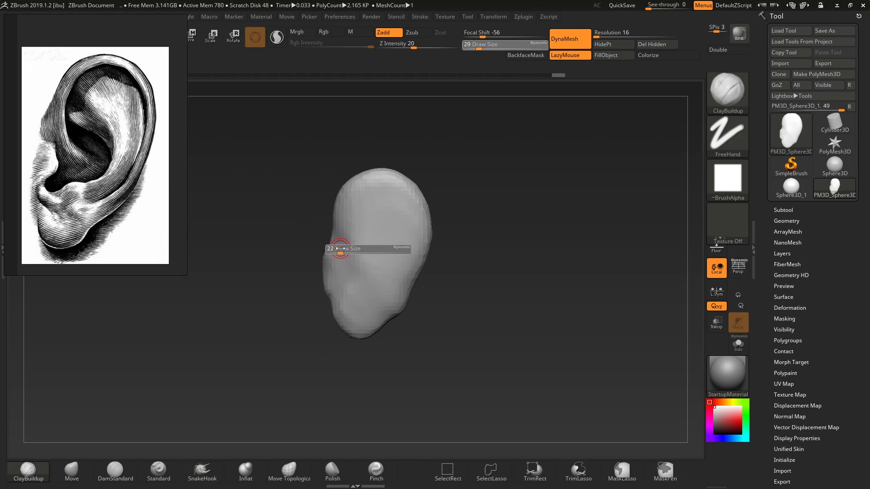
pyautogui.click(344, 249)
pyautogui.press('s')
pyautogui.click(352, 256)
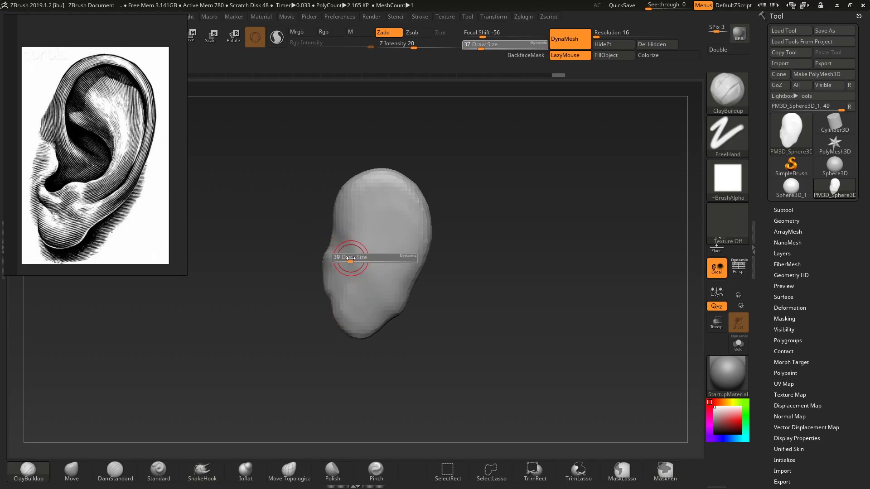
pyautogui.moveTo(427, 262); pyautogui.dragTo(394, 261)
pyautogui.press('s')
pyautogui.moveTo(350, 229); pyautogui.dragTo(354, 231)
pyautogui.moveTo(390, 202); pyautogui.dragTo(372, 198)
pyautogui.moveTo(313, 195)
pyautogui.mouseDown()
pyautogui.moveTo(321, 226)
pyautogui.moveTo(331, 238)
pyautogui.moveTo(348, 236)
pyautogui.moveTo(318, 213)
pyautogui.moveTo(333, 217)
pyautogui.moveTo(339, 267)
pyautogui.mouseUp()
pyautogui.moveTo(416, 261)
pyautogui.mouseDown()
pyautogui.moveTo(444, 254)
pyautogui.moveTo(424, 262)
pyautogui.mouseUp()
pyautogui.keyDown('alt'); pyautogui.moveTo(398, 266); pyautogui.dragTo(455, 265); pyautogui.keyUp('alt')
# Carve the groove along the inside of the helix rim with the DamStandard brush at draw size 29
pyautogui.press('b')
pyautogui.press('d')
pyautogui.press('s')
pyautogui.press('s')
pyautogui.moveTo(327, 229)
pyautogui.mouseDown()
pyautogui.moveTo(325, 190)
pyautogui.moveTo(372, 200)
pyautogui.moveTo(374, 223)
pyautogui.mouseUp()
pyautogui.moveTo(355, 194); pyautogui.dragTo(375, 245)
pyautogui.keyDown('alt'); pyautogui.moveTo(432, 273); pyautogui.dragTo(468, 250); pyautogui.keyUp('alt')
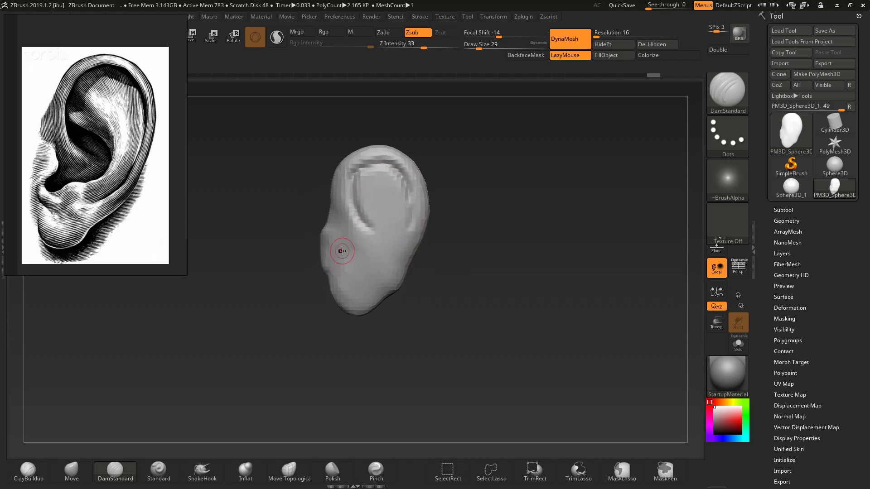
# Set the DynaMesh resolution to 32 and re-DynaMesh the ear
pyautogui.click(603, 30)
pyautogui.write('32')
pyautogui.press('Return')
pyautogui.moveTo(475, 315); pyautogui.dragTo(426, 294)
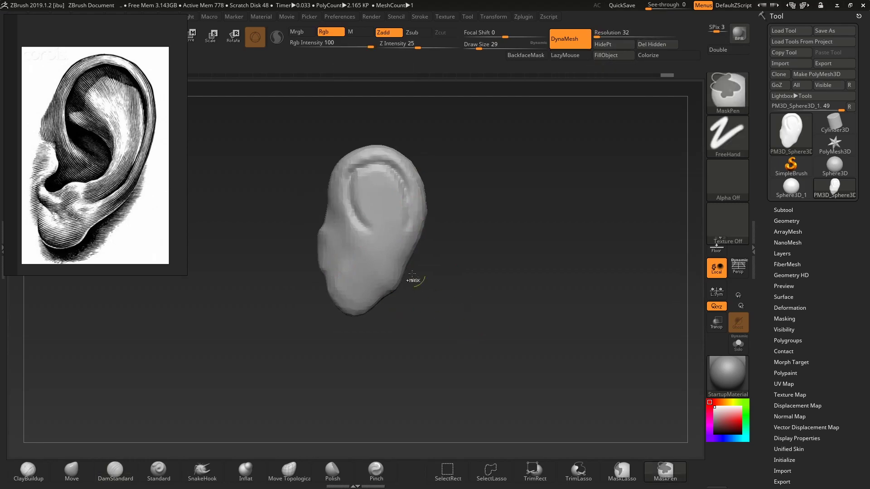
# Extend the groove inside the helix down the back of the ear toward the lobe with DamStandard at draw size 29, and re-DynaMesh
pyautogui.moveTo(366, 228)
pyautogui.mouseDown()
pyautogui.moveTo(348, 183)
pyautogui.moveTo(370, 166)
pyautogui.moveTo(408, 182)
pyautogui.moveTo(403, 222)
pyautogui.mouseUp()
pyautogui.moveTo(389, 167); pyautogui.dragTo(408, 230)
pyautogui.moveTo(409, 198); pyautogui.dragTo(384, 265)
pyautogui.moveTo(410, 219); pyautogui.dragTo(384, 270)
pyautogui.moveTo(404, 235); pyautogui.dragTo(367, 285)
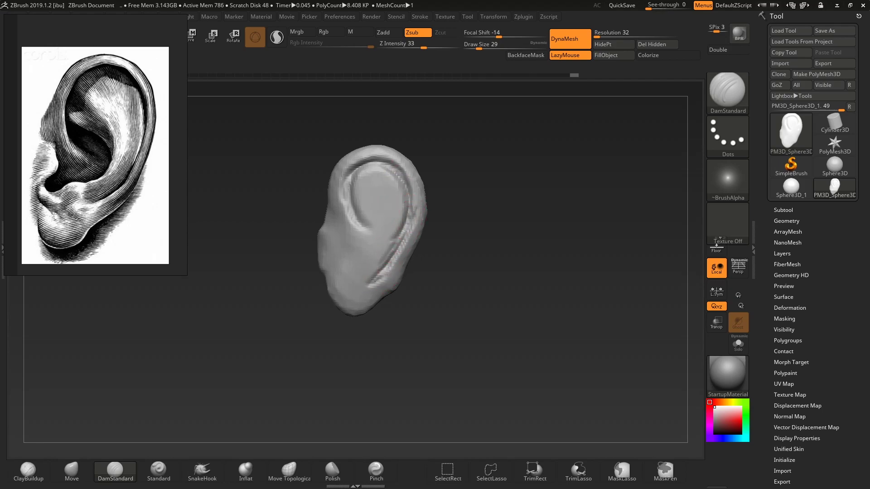
pyautogui.press('ctrl')
pyautogui.keyDown('ctrl'); pyautogui.moveTo(436, 311); pyautogui.dragTo(437, 313); pyautogui.keyUp('ctrl')
# Adjust the lower back edge of the ear with the Move brush, starting at draw size 65
pyautogui.press('b')
pyautogui.press('m')
pyautogui.press('v')
pyautogui.press('s')
pyautogui.moveTo(408, 260); pyautogui.dragTo(409, 252)
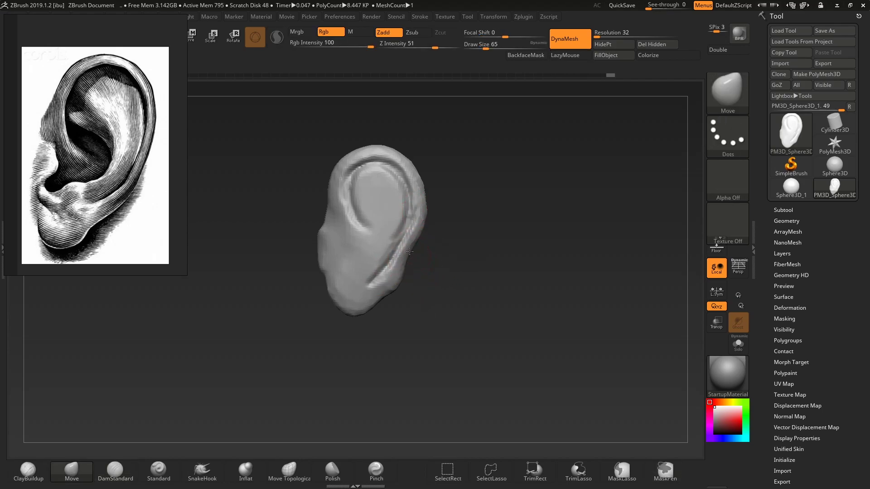
pyautogui.press('s')
pyautogui.moveTo(399, 283); pyautogui.dragTo(403, 283)
# Carve the concha hollow and ear opening behind the tragus with DamStandard at draw size 37
pyautogui.moveTo(347, 276); pyautogui.dragTo(370, 259)
pyautogui.press('s')
pyautogui.moveTo(351, 261); pyautogui.dragTo(341, 243)
pyautogui.press('s')
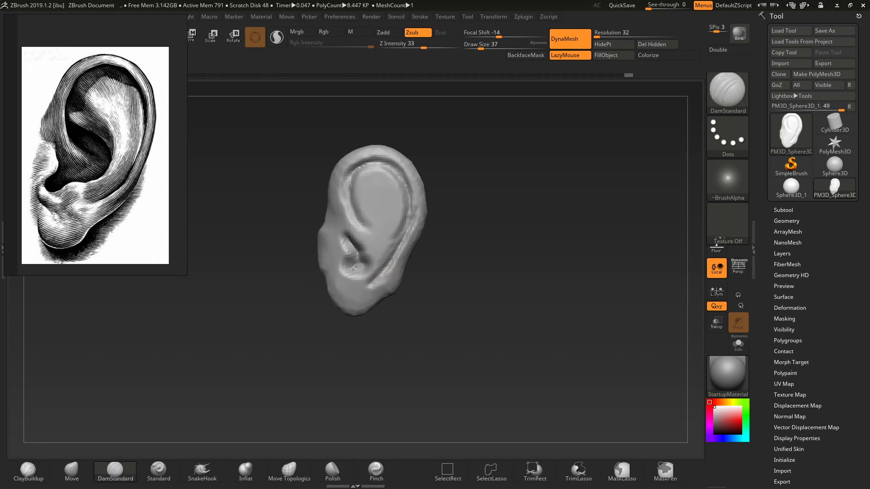
# Build up the helix crus across the concha with ClayBuildup at draw size 27, re-DynaMesh the ear and smooth the ridge
pyautogui.press('b')
pyautogui.press('c')
pyautogui.press('b')
pyautogui.press('[')
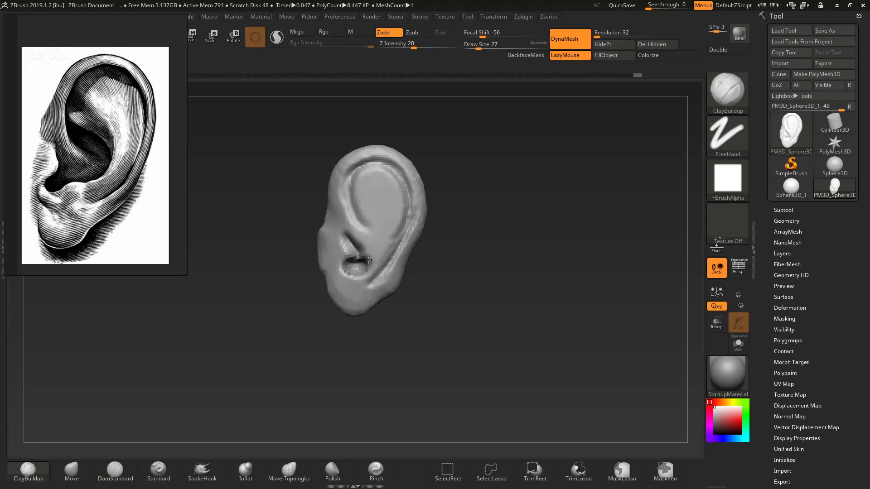
pyautogui.moveTo(373, 248); pyautogui.dragTo(357, 221)
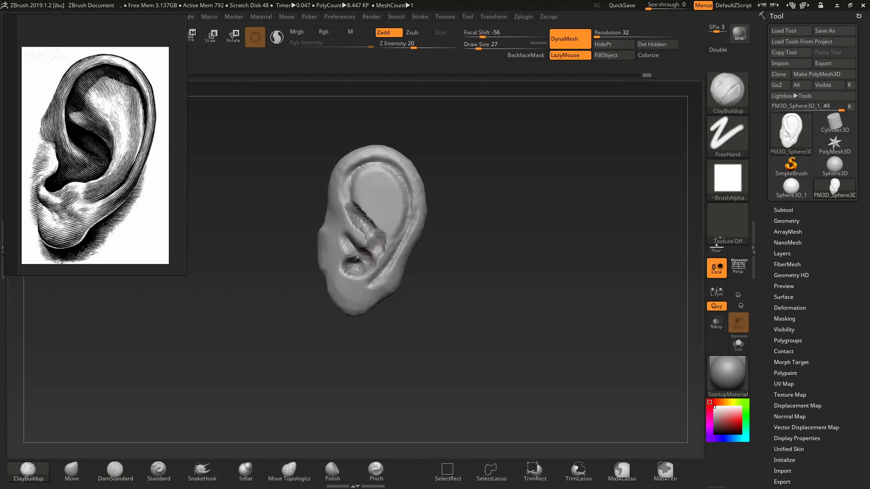
pyautogui.moveTo(357, 208); pyautogui.dragTo(355, 207)
pyautogui.keyDown('ctrl'); pyautogui.moveTo(460, 278); pyautogui.dragTo(471, 321); pyautogui.keyUp('ctrl')
pyautogui.moveTo(365, 218)
pyautogui.keyDown('shift'); pyautogui.mouseDown()
pyautogui.moveTo(355, 208)
pyautogui.moveTo(354, 175)
pyautogui.mouseUp(); pyautogui.keyUp('shift')
# Carve the inner boundary of the antihelix and the back of the concha with DamStandard, using draw sizes of 27 and 41
pyautogui.press('3')
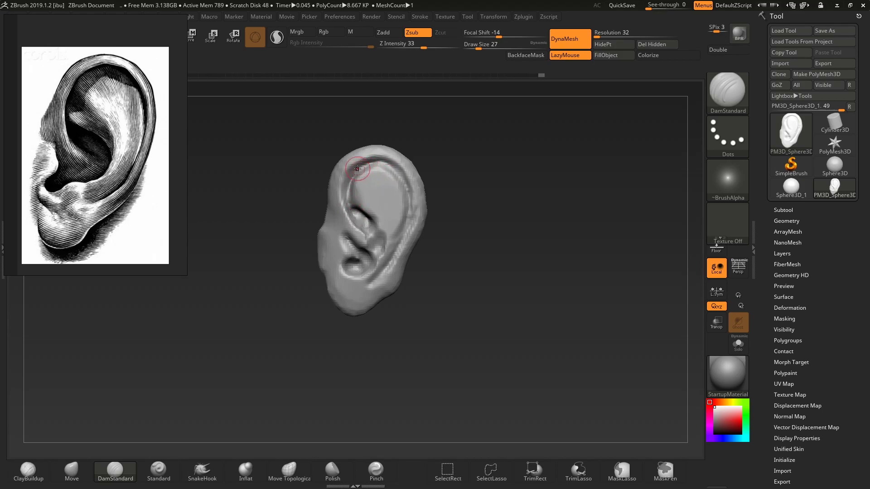
pyautogui.moveTo(379, 167)
pyautogui.mouseDown()
pyautogui.moveTo(396, 171)
pyautogui.moveTo(414, 218)
pyautogui.moveTo(376, 289)
pyautogui.mouseUp()
pyautogui.press('s')
pyautogui.moveTo(371, 222); pyautogui.dragTo(383, 244)
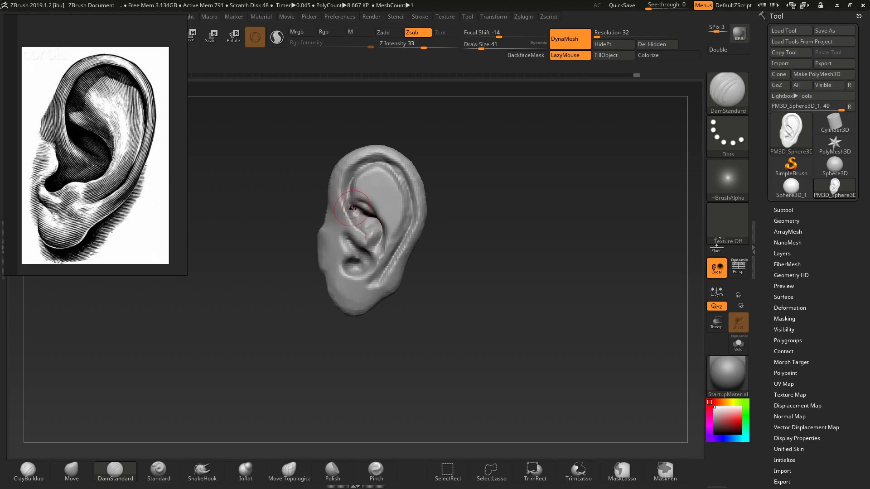
# Deepen the groove inside the front of the helix with DamStandard at draw size 37, and re-DynaMesh the ear
pyautogui.moveTo(467, 146)
pyautogui.mouseDown()
pyautogui.moveTo(448, 142)
pyautogui.moveTo(459, 144)
pyautogui.mouseUp()
pyautogui.keyDown('alt'); pyautogui.moveTo(459, 144); pyautogui.dragTo(467, 175); pyautogui.keyUp('alt')
pyautogui.press('s')
pyautogui.moveTo(333, 190); pyautogui.dragTo(335, 191)
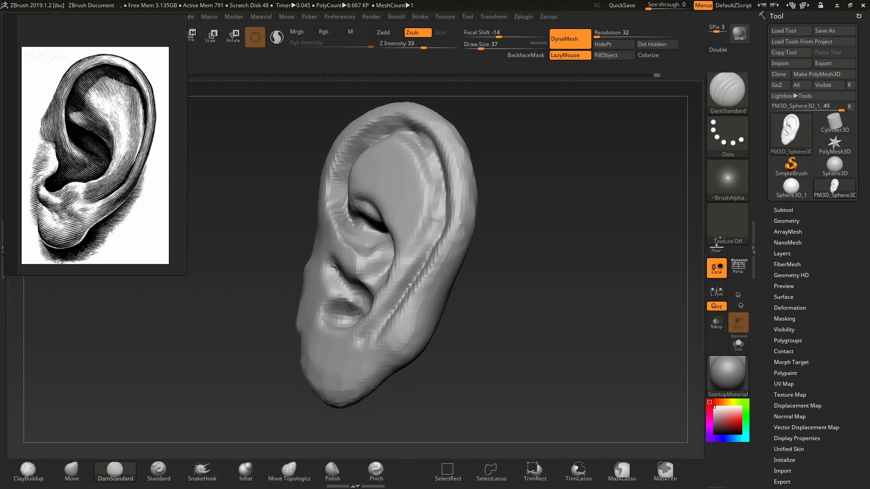
pyautogui.keyDown('ctrl'); pyautogui.moveTo(274, 143); pyautogui.dragTo(268, 198); pyautogui.keyUp('ctrl')
# Shape the triangular fossa beneath the upper front helix with ClayBuildup, starting at draw size 59
pyautogui.press('b')
pyautogui.press('c')
pyautogui.press('b')
pyautogui.press('s')
pyautogui.moveTo(349, 190); pyautogui.dragTo(356, 191)
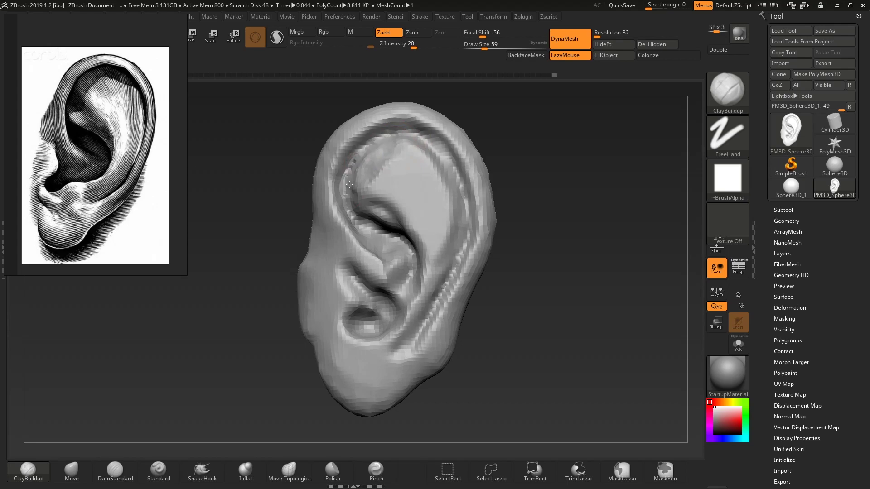
pyautogui.press('s')
pyautogui.moveTo(348, 176)
pyautogui.mouseDown()
pyautogui.moveTo(352, 205)
pyautogui.moveTo(365, 181)
pyautogui.mouseUp()
pyautogui.press('s')
pyautogui.moveTo(366, 181); pyautogui.dragTo(367, 181)
pyautogui.moveTo(277, 148); pyautogui.dragTo(304, 156)
pyautogui.moveTo(361, 184); pyautogui.dragTo(362, 183)
pyautogui.moveTo(286, 147); pyautogui.dragTo(310, 150)
# Build up the antihelix down to the back of the concha with ClayBuildup, finishing at draw size 39
pyautogui.press('s')
pyautogui.moveTo(367, 180)
pyautogui.mouseDown()
pyautogui.moveTo(383, 195)
pyautogui.moveTo(360, 179)
pyautogui.moveTo(378, 185)
pyautogui.moveTo(373, 153)
pyautogui.moveTo(415, 205)
pyautogui.moveTo(451, 227)
pyautogui.moveTo(443, 237)
pyautogui.mouseUp()
pyautogui.press('s')
pyautogui.press('s')
pyautogui.moveTo(418, 295)
pyautogui.mouseDown()
pyautogui.moveTo(429, 277)
pyautogui.moveTo(433, 290)
pyautogui.mouseUp()
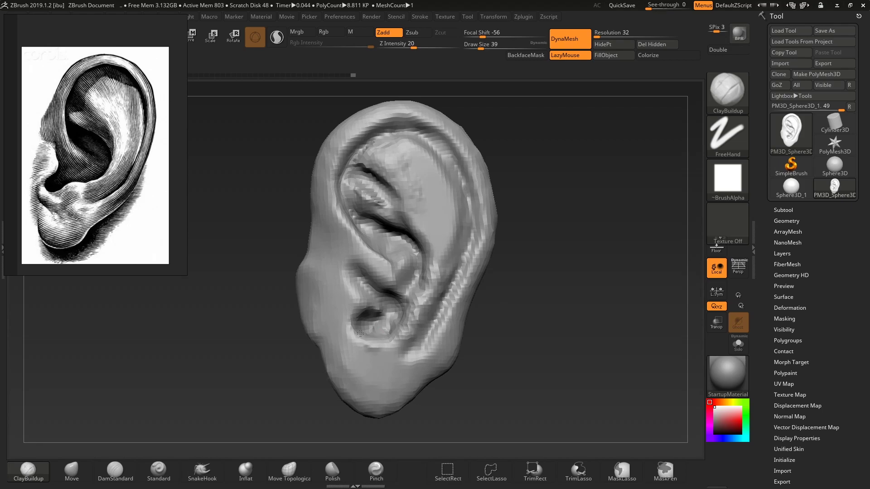
# Sculpt the notch below the tragus and the hollow beside it with ClayBuildup at draw size 41
pyautogui.press('s')
pyautogui.moveTo(347, 315); pyautogui.dragTo(346, 315)
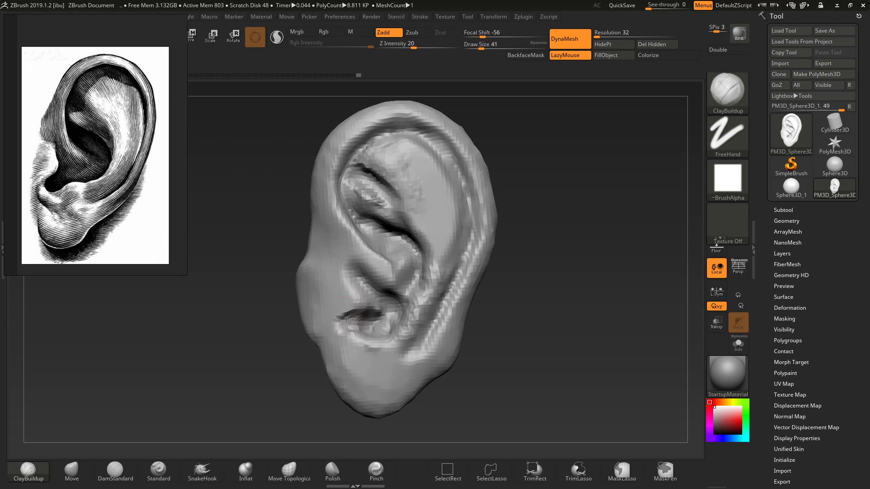
pyautogui.press('s')
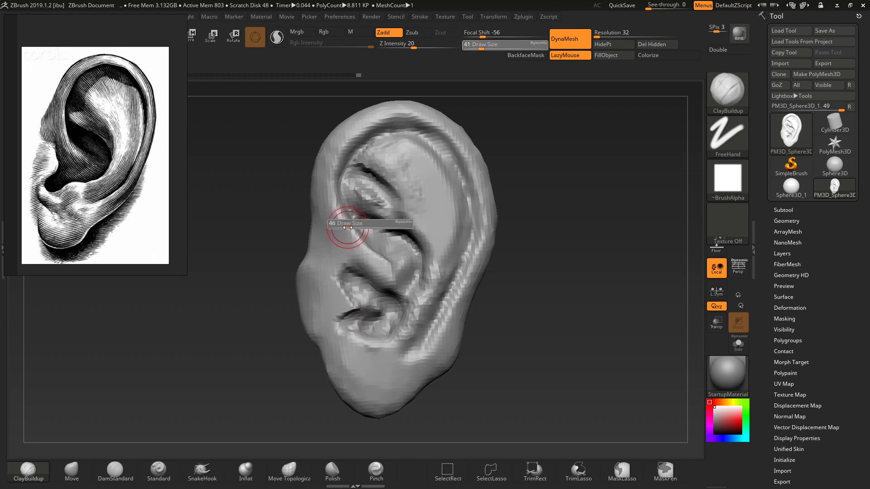
pyautogui.moveTo(346, 228); pyautogui.dragTo(345, 228)
# Sharpen the creases along the helix crus and the triangular fossa with DamStandard
pyautogui.press('3')
pyautogui.moveTo(441, 267); pyautogui.dragTo(418, 261, button='right')
pyautogui.press('s')
pyautogui.moveTo(386, 261)
pyautogui.mouseDown()
pyautogui.moveTo(353, 189)
pyautogui.moveTo(367, 159)
pyautogui.mouseUp()
pyautogui.moveTo(286, 203); pyautogui.dragTo(319, 204, button='right')
# Adjust the front edge of the helix with the Move brush at draw size 54, and re-DynaMesh the ear
pyautogui.press('2')
pyautogui.press('s')
pyautogui.moveTo(346, 203); pyautogui.dragTo(343, 203)
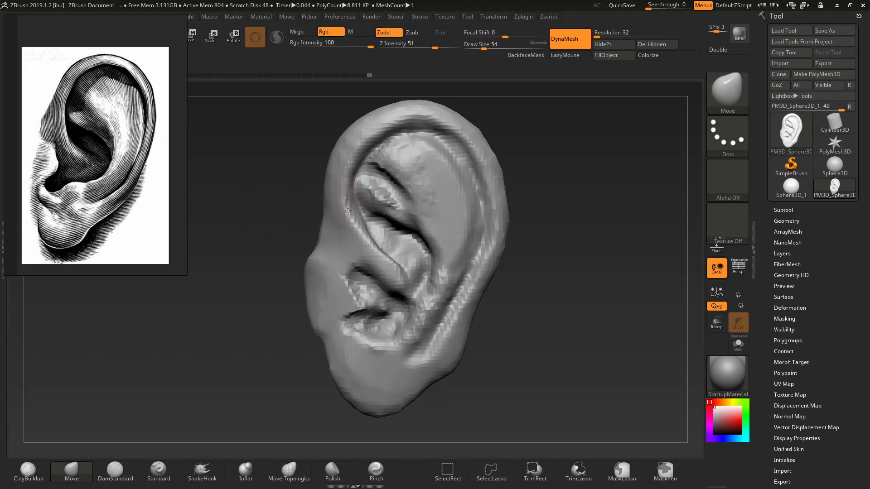
pyautogui.moveTo(346, 179); pyautogui.dragTo(343, 164, button='right')
pyautogui.moveTo(350, 180); pyautogui.dragTo(344, 179)
pyautogui.keyDown('ctrl'); pyautogui.moveTo(491, 251); pyautogui.dragTo(501, 354); pyautogui.keyUp('ctrl')
# Turn the ear edge-on and compare it with the multi-angle ear drawings of Plate 8 on the reference board
pyautogui.keyDown('ctrl'); pyautogui.moveTo(498, 339); pyautogui.dragTo(477, 281, button='right'); pyautogui.keyUp('ctrl')
pyautogui.moveTo(478, 281)
pyautogui.mouseDown(button='right')
pyautogui.moveTo(433, 261)
pyautogui.moveTo(404, 270)
pyautogui.mouseUp(button='right')
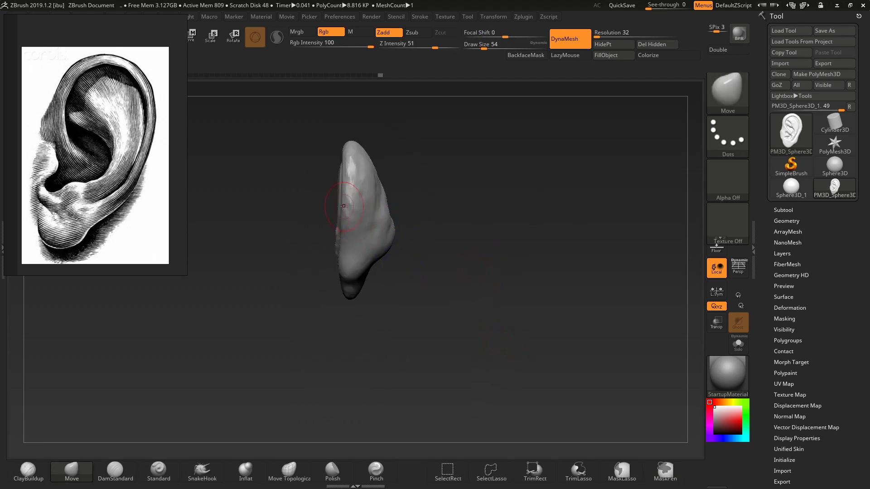
pyautogui.scroll(-6, 97, 156)
pyautogui.moveTo(135, 137); pyautogui.dragTo(86, 164, button='middle')
pyautogui.scroll(7, 80, 165)
pyautogui.scroll(4, 90, 162)
pyautogui.scroll(-2, 91, 163)
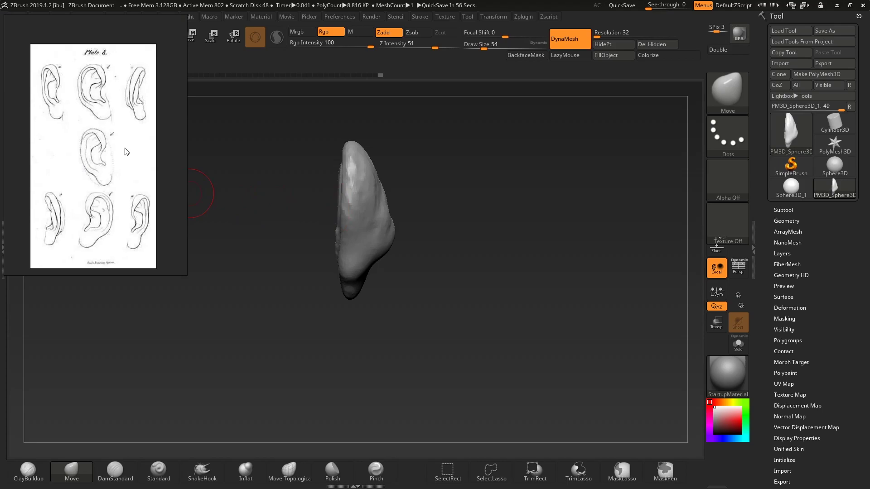
pyautogui.moveTo(473, 220)
pyautogui.mouseDown(button='right')
pyautogui.moveTo(410, 181)
pyautogui.moveTo(359, 184)
pyautogui.mouseUp(button='right')
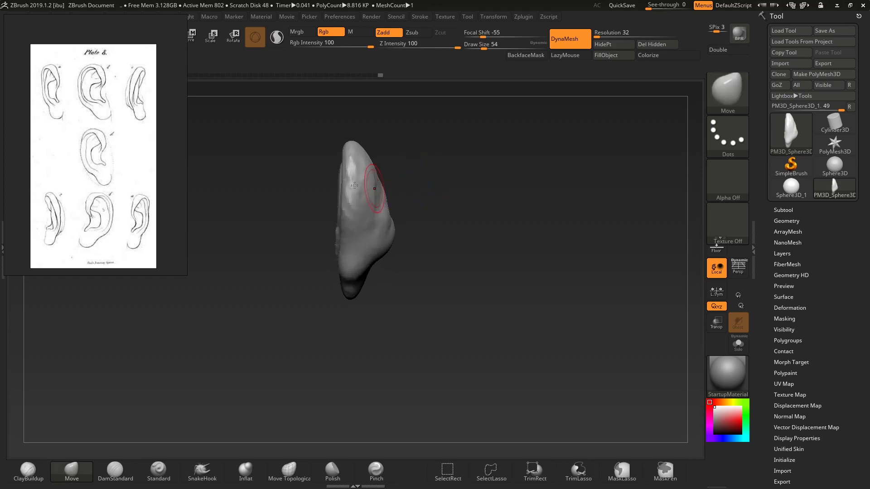
# Reshape the helix rim and lobe profile in the edge-on view with the Move brush, reaching draw size 74
pyautogui.press('s')
pyautogui.moveTo(361, 218); pyautogui.dragTo(366, 218)
pyautogui.press('s')
pyautogui.moveTo(346, 187); pyautogui.dragTo(352, 180)
pyautogui.press('s')
pyautogui.moveTo(349, 274); pyautogui.dragTo(351, 269)
pyautogui.press('s')
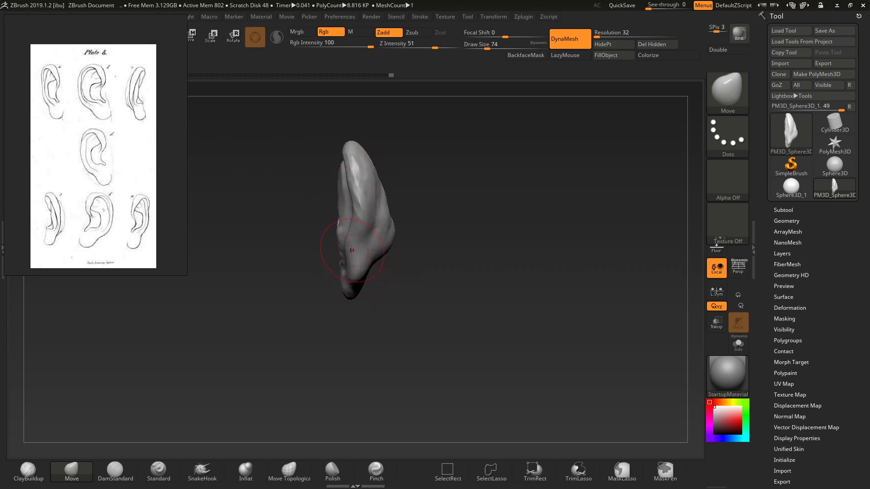
pyautogui.moveTo(360, 209); pyautogui.dragTo(357, 199)
# Push the antihelix and the lower back of the concha into shape with the Move brush, finishing at draw size 65
pyautogui.moveTo(441, 147)
pyautogui.mouseDown()
pyautogui.moveTo(390, 175)
pyautogui.moveTo(441, 177)
pyautogui.moveTo(470, 194)
pyautogui.mouseUp()
pyautogui.press('s')
pyautogui.moveTo(377, 215); pyautogui.dragTo(387, 228)
pyautogui.press('s')
pyautogui.moveTo(467, 220); pyautogui.dragTo(437, 251)
pyautogui.press('s')
pyautogui.moveTo(380, 263)
pyautogui.mouseDown()
pyautogui.moveTo(348, 262)
pyautogui.moveTo(360, 262)
pyautogui.mouseUp()
pyautogui.press('s')
pyautogui.press('s')
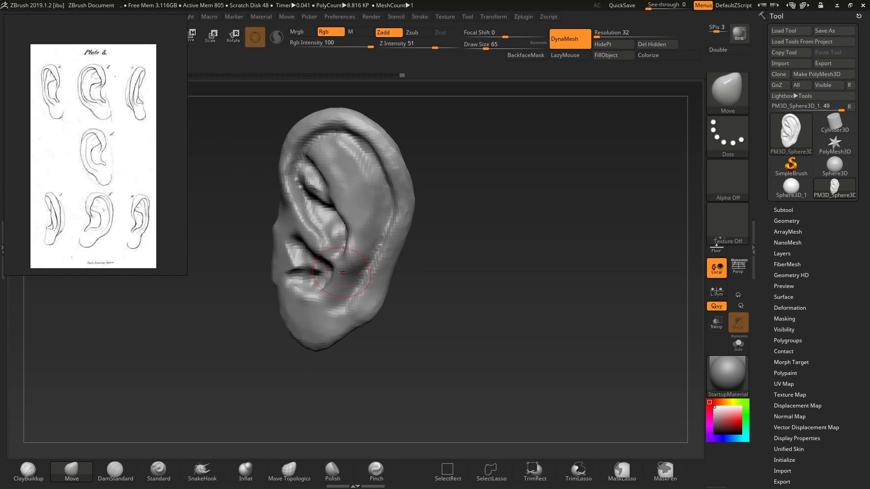
pyautogui.moveTo(354, 276); pyautogui.dragTo(355, 277)
pyautogui.moveTo(428, 275)
pyautogui.mouseDown()
pyautogui.moveTo(431, 267)
pyautogui.moveTo(454, 280)
pyautogui.mouseUp()
# Carve the back edge of the concha with DamStandard and set the Move brush to draw size 87 for adjusting it
pyautogui.press('b')
pyautogui.press('d')
pyautogui.press('s')
pyautogui.press('s')
pyautogui.moveTo(354, 243); pyautogui.dragTo(357, 240)
pyautogui.press('b')
pyautogui.press('m')
pyautogui.press('v')
pyautogui.press('s')
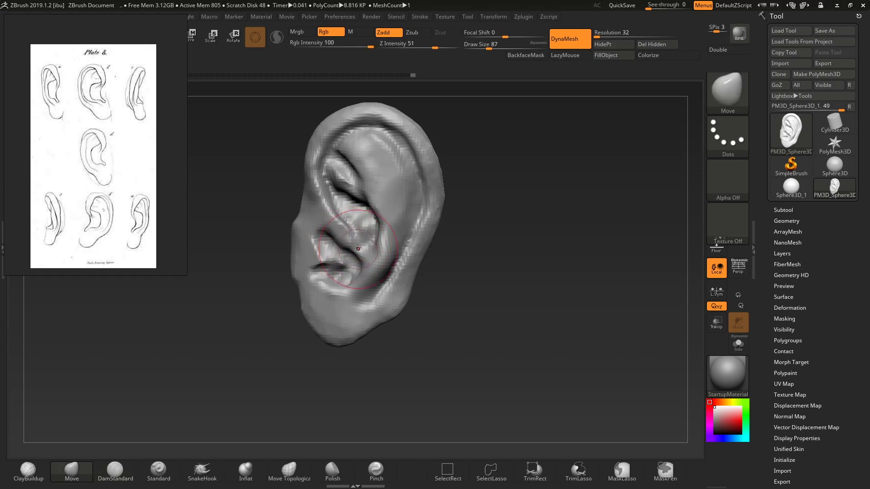
# Deepen the concha and the groove inside the back helix with DamStandard, finishing at draw size 77
pyautogui.press('b')
pyautogui.press('d')
pyautogui.press('s')
pyautogui.press('s')
pyautogui.moveTo(337, 233)
pyautogui.mouseDown()
pyautogui.moveTo(319, 210)
pyautogui.moveTo(314, 170)
pyautogui.moveTo(325, 178)
pyautogui.moveTo(310, 156)
pyautogui.moveTo(347, 118)
pyautogui.moveTo(385, 127)
pyautogui.moveTo(410, 142)
pyautogui.moveTo(433, 184)
pyautogui.moveTo(427, 224)
pyautogui.moveTo(384, 293)
pyautogui.mouseUp()
pyautogui.press('s')
pyautogui.moveTo(408, 208); pyautogui.dragTo(413, 207)
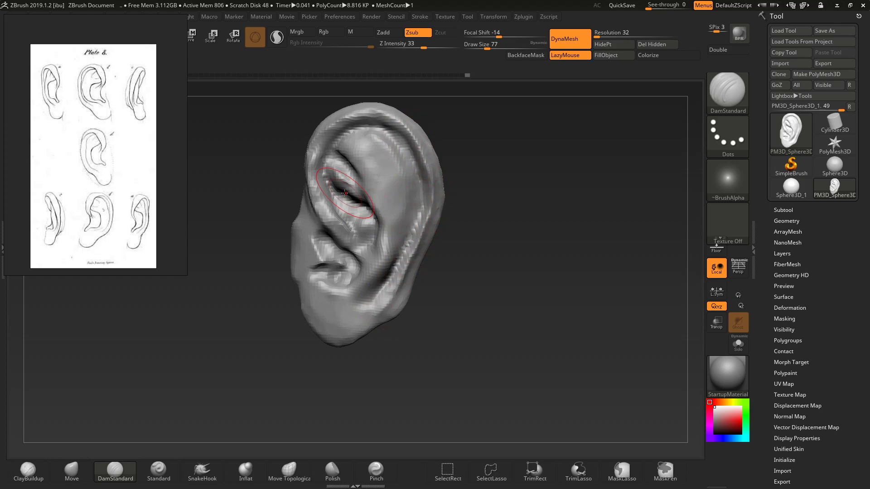
# Examine the colour-coded Anatomy for Sculptors ear diagram on the reference board
pyautogui.scroll(-6, 72, 184)
pyautogui.moveTo(82, 199); pyautogui.dragTo(180, 148, button='middle')
pyautogui.moveTo(20, 217); pyautogui.dragTo(129, 89, button='middle')
pyautogui.scroll(5, 129, 163)
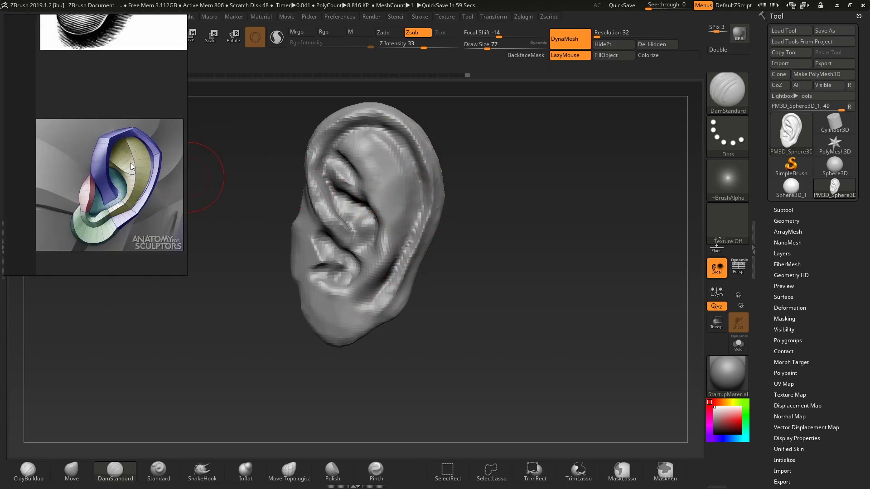
pyautogui.scroll(-2, 124, 172)
pyautogui.scroll(1, 133, 157)
pyautogui.moveTo(133, 157); pyautogui.dragTo(138, 133, button='middle')
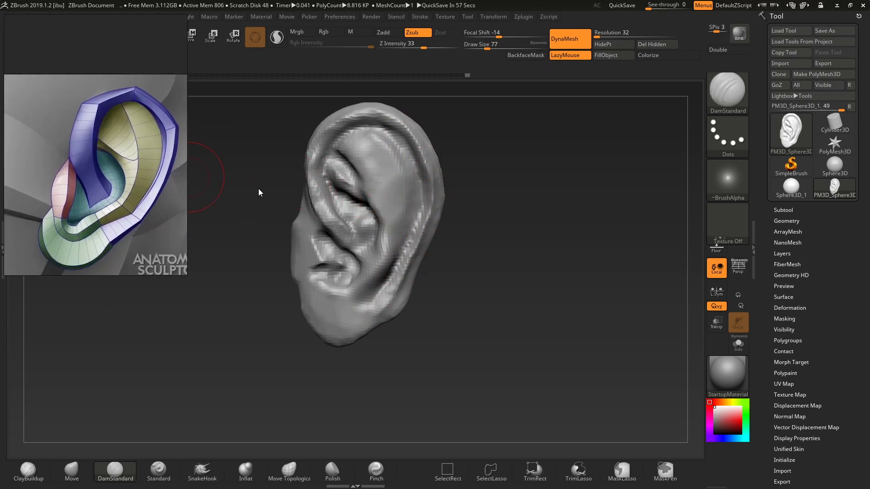
# Carve around the notch between the tragus and the lobe with DamStandard at draw size 41
pyautogui.keyDown('alt'); pyautogui.moveTo(277, 365); pyautogui.dragTo(274, 391); pyautogui.keyUp('alt')
pyautogui.press('s')
pyautogui.moveTo(289, 282); pyautogui.dragTo(284, 282)
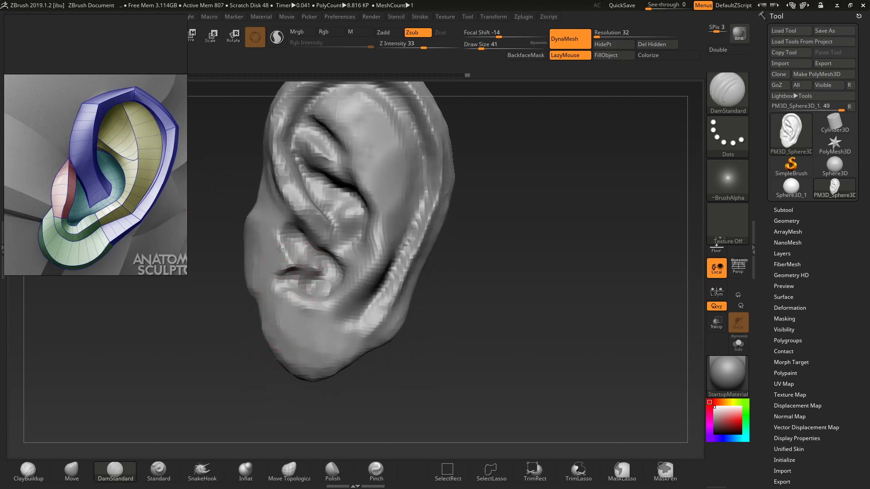
# Push in the front edge between the tragus and the lobe with the Move brush at draw size 49
pyautogui.press('b')
pyautogui.press('m')
pyautogui.press('v')
pyautogui.press('s')
pyautogui.moveTo(279, 327); pyautogui.dragTo(254, 314)
pyautogui.press('s')
pyautogui.moveTo(259, 313); pyautogui.dragTo(271, 309)
pyautogui.press('shift')
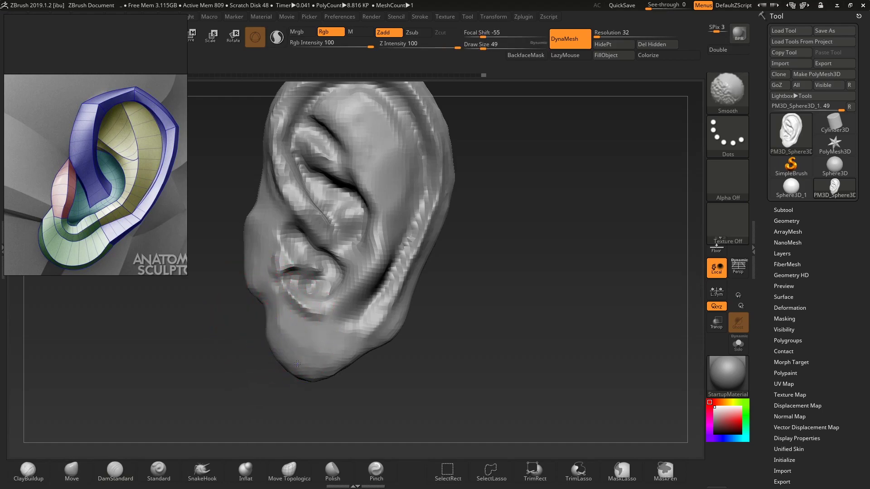
# Adjust the back of the lobe, the antihelix and the front helix with the Move brush, finishing at draw size 62
pyautogui.press('s')
pyautogui.moveTo(387, 340)
pyautogui.mouseDown()
pyautogui.moveTo(433, 340)
pyautogui.moveTo(388, 333)
pyautogui.moveTo(380, 321)
pyautogui.mouseUp()
pyautogui.press('s')
pyautogui.press('s')
pyautogui.moveTo(376, 277)
pyautogui.mouseDown()
pyautogui.moveTo(363, 275)
pyautogui.moveTo(351, 251)
pyautogui.mouseUp()
pyautogui.keyDown('alt'); pyautogui.moveTo(377, 380); pyautogui.dragTo(406, 340); pyautogui.keyUp('alt')
pyautogui.press('s')
pyautogui.moveTo(315, 232); pyautogui.dragTo(321, 230)
pyautogui.moveTo(320, 181); pyautogui.dragTo(316, 197)
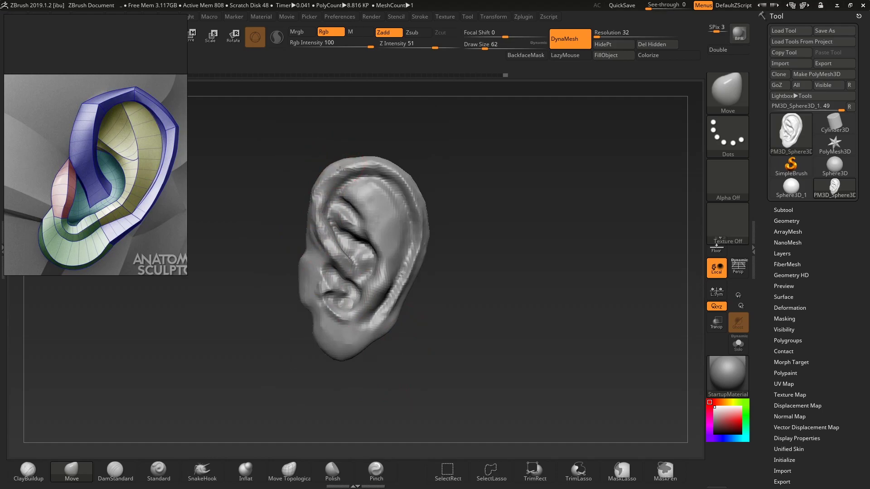
# Deepen the groove under the top of the helix with DamStandard at draw size 54
pyautogui.press('b')
pyautogui.press('d')
pyautogui.press('s')
pyautogui.press('s')
pyautogui.moveTo(333, 201)
pyautogui.mouseDown()
pyautogui.moveTo(327, 208)
pyautogui.moveTo(356, 178)
pyautogui.moveTo(386, 179)
pyautogui.mouseUp()
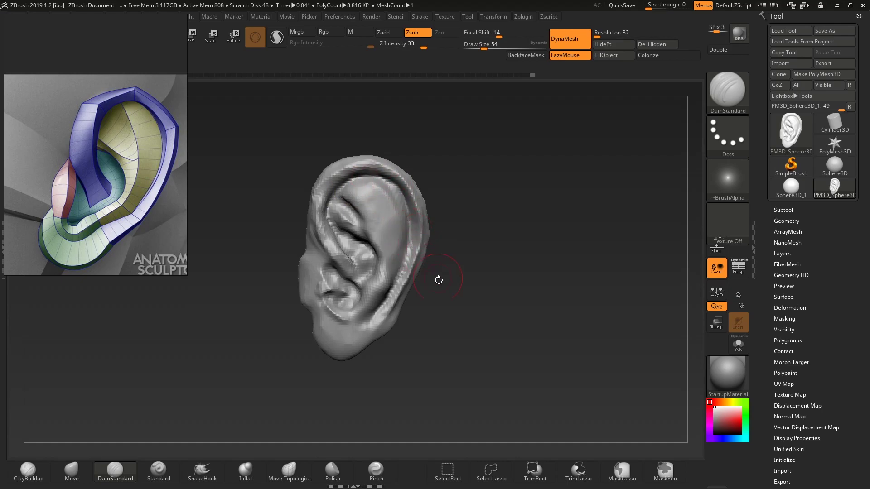
# Pull in the lower back edge and refine the lobe outline with the Move brush, finishing at draw size 41
pyautogui.press('b')
pyautogui.press('m')
pyautogui.press('v')
pyautogui.press('s')
pyautogui.moveTo(407, 286); pyautogui.dragTo(394, 288)
pyautogui.press('s')
pyautogui.press('s')
pyautogui.press('s')
pyautogui.moveTo(388, 332); pyautogui.dragTo(389, 331)
pyautogui.press('s')
pyautogui.moveTo(318, 334); pyautogui.dragTo(312, 335)
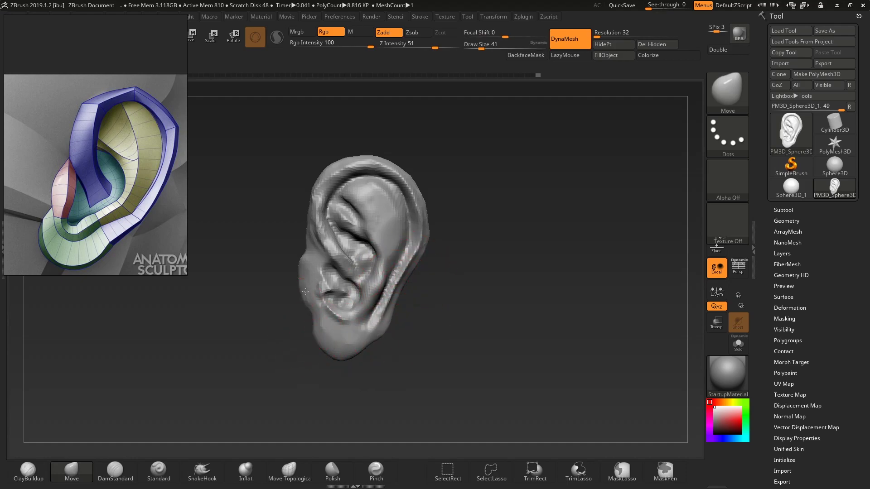
# Frame the black-and-white ear photo in the reference viewer and bring the whole sculpted ear close for comparison
pyautogui.press('b')
pyautogui.press('c')
pyautogui.press('b')
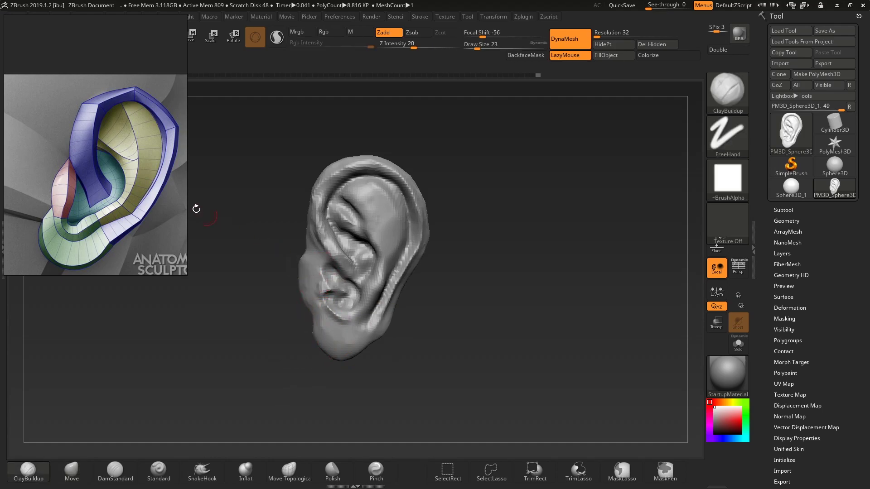
pyautogui.scroll(-4, 123, 192)
pyautogui.moveTo(167, 140); pyautogui.dragTo(88, 172, button='middle')
pyautogui.scroll(-2, 127, 192)
pyautogui.scroll(4, 103, 136)
pyautogui.moveTo(103, 135); pyautogui.dragTo(89, 147, button='middle')
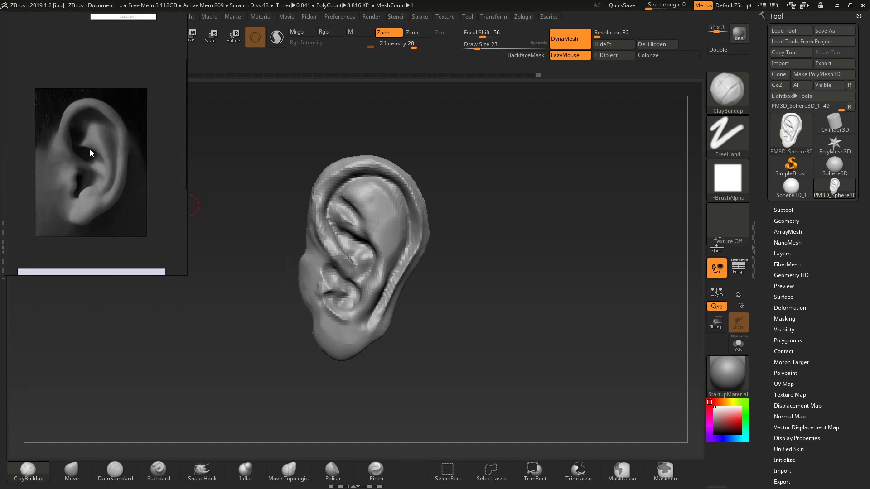
pyautogui.scroll(2, 95, 154)
pyautogui.keyDown('shift'); pyautogui.moveTo(248, 326); pyautogui.dragTo(268, 301); pyautogui.keyUp('shift')
pyautogui.press('b')
pyautogui.press('m')
pyautogui.press('v')
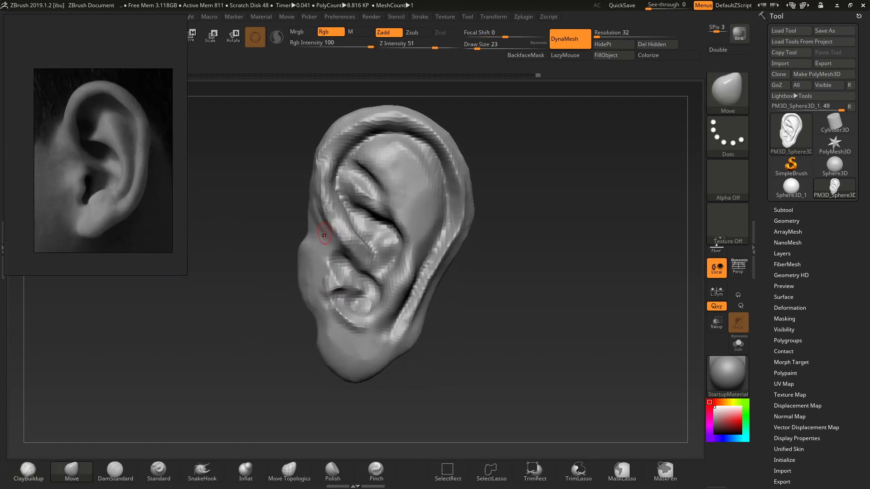
pyautogui.press('b')
pyautogui.press('c')
pyautogui.press('b')
pyautogui.press('s')
pyautogui.click(325, 236)
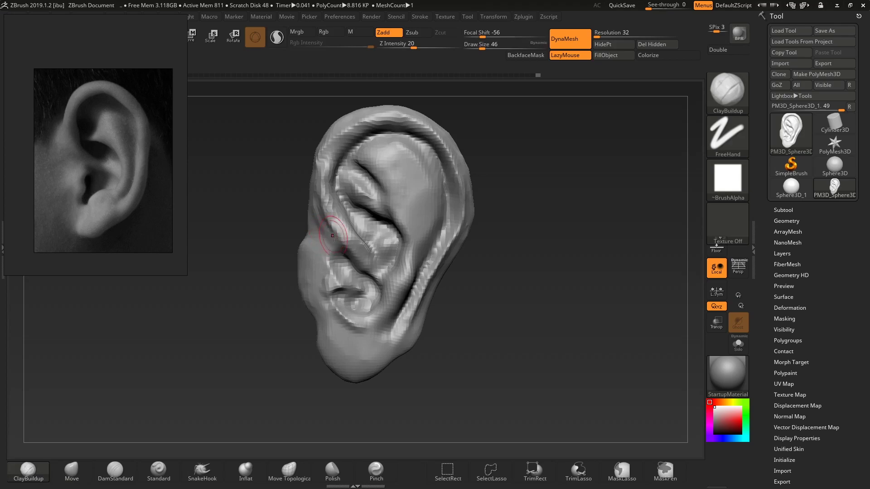
# Deepen the groove under the front and top of the helix with DamStandard at draw size 68
pyautogui.press('b')
pyautogui.press('d')
pyautogui.press('s')
pyautogui.press('s')
pyautogui.click(341, 230)
pyautogui.press('s')
pyautogui.moveTo(361, 232); pyautogui.dragTo(367, 233)
pyautogui.click(366, 232)
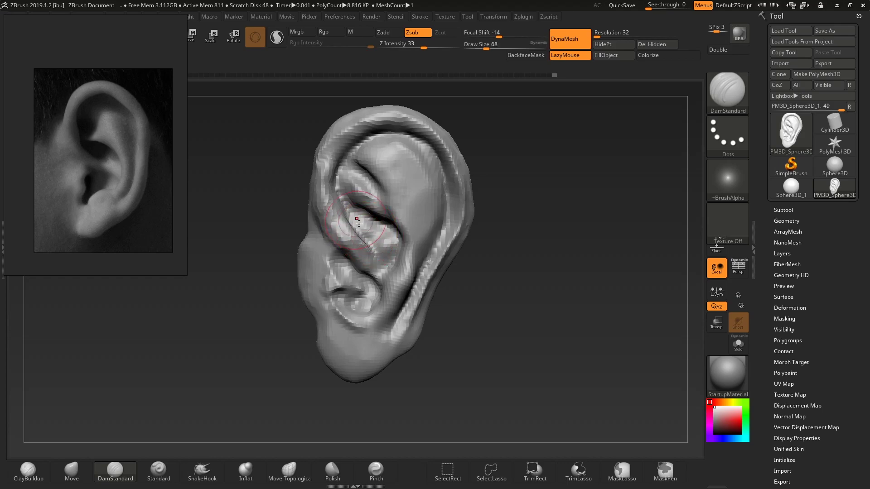
pyautogui.moveTo(336, 180)
pyautogui.mouseDown()
pyautogui.moveTo(358, 142)
pyautogui.moveTo(377, 133)
pyautogui.moveTo(429, 144)
pyautogui.mouseUp()
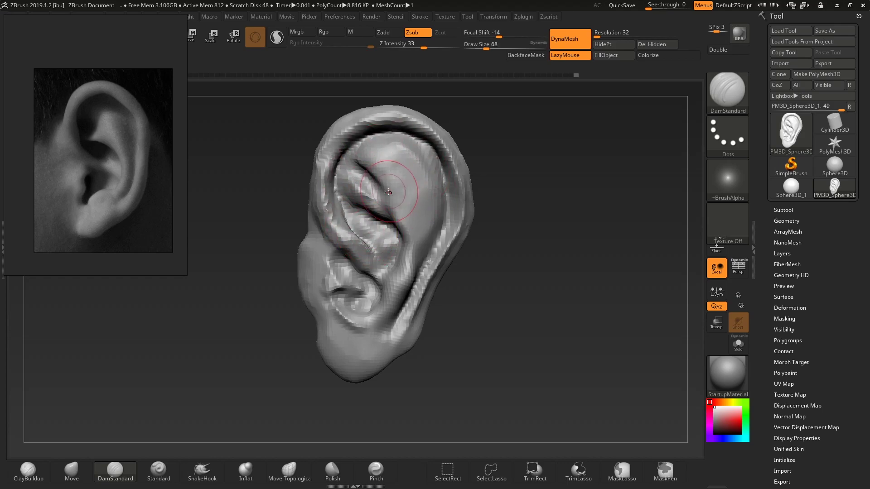
# Reshape the upper concha hollow and the lower branch of the antihelix with the Move brush, finishing at draw size 62
pyautogui.press('b')
pyautogui.press('m')
pyautogui.press('v')
pyautogui.moveTo(399, 218); pyautogui.dragTo(393, 219)
pyautogui.press('s')
pyautogui.moveTo(383, 232)
pyautogui.mouseDown()
pyautogui.moveTo(327, 199)
pyautogui.moveTo(345, 171)
pyautogui.mouseUp()
pyautogui.press('s')
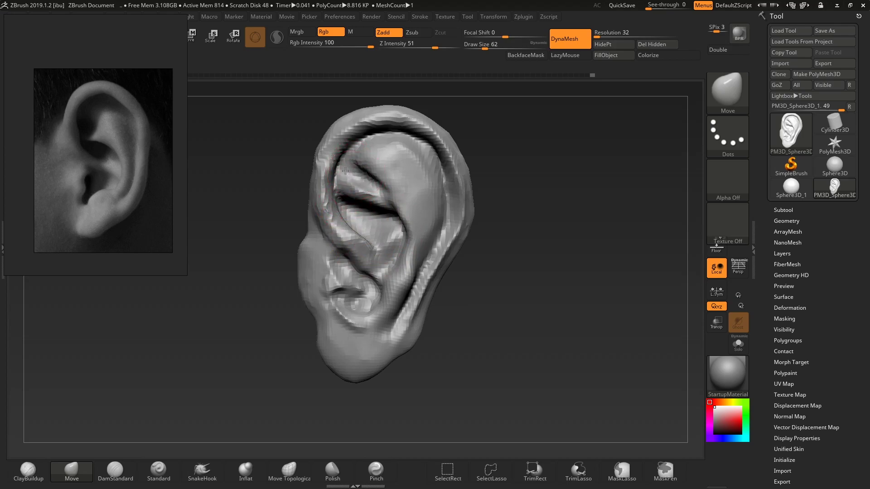
pyautogui.moveTo(385, 214); pyautogui.dragTo(384, 233)
# Build up the lower back section of the antihelix with the ClayBuildup brush
pyautogui.press('b')
pyautogui.press('c')
pyautogui.press('b')
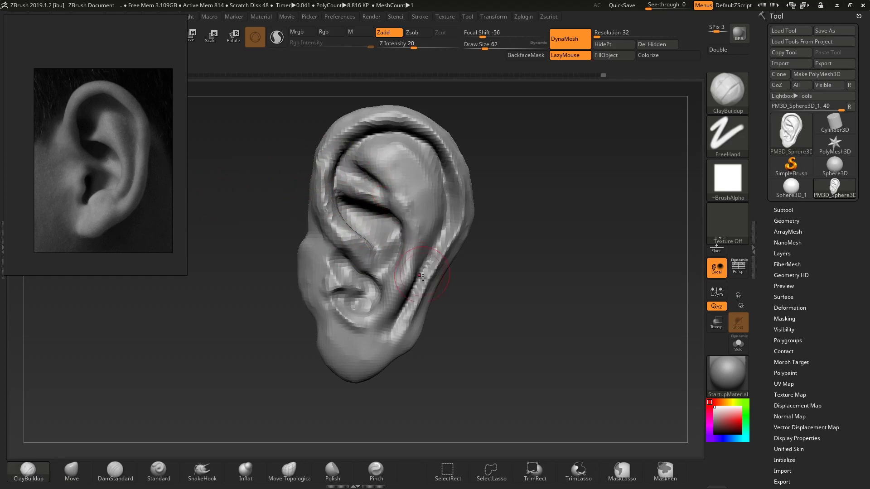
pyautogui.moveTo(422, 273); pyautogui.dragTo(431, 275, button='right')
pyautogui.press('s')
pyautogui.click(409, 261)
pyautogui.moveTo(420, 238)
pyautogui.mouseDown()
pyautogui.moveTo(428, 258)
pyautogui.moveTo(410, 284)
pyautogui.mouseUp()
# Adjust the depth of the antihelix from a three-quarter front view with the Move brush, finishing at draw size 71
pyautogui.moveTo(524, 267); pyautogui.dragTo(496, 265)
pyautogui.press('b')
pyautogui.press('m')
pyautogui.press('v')
pyautogui.press('s')
pyautogui.moveTo(402, 200)
pyautogui.mouseDown()
pyautogui.moveTo(415, 200)
pyautogui.moveTo(408, 199)
pyautogui.mouseUp()
pyautogui.press('s')
pyautogui.moveTo(394, 167); pyautogui.dragTo(408, 156)
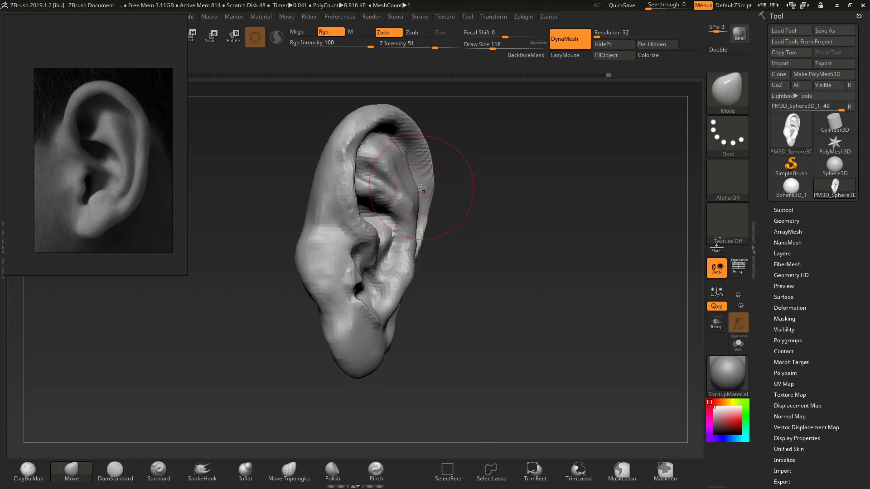
pyautogui.press('s')
pyautogui.moveTo(418, 192); pyautogui.dragTo(385, 170)
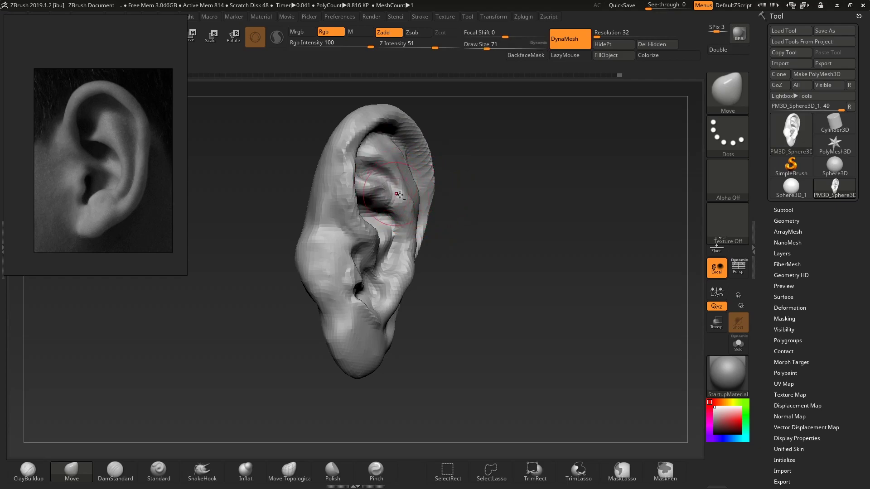
pyautogui.moveTo(416, 198); pyautogui.dragTo(412, 201)
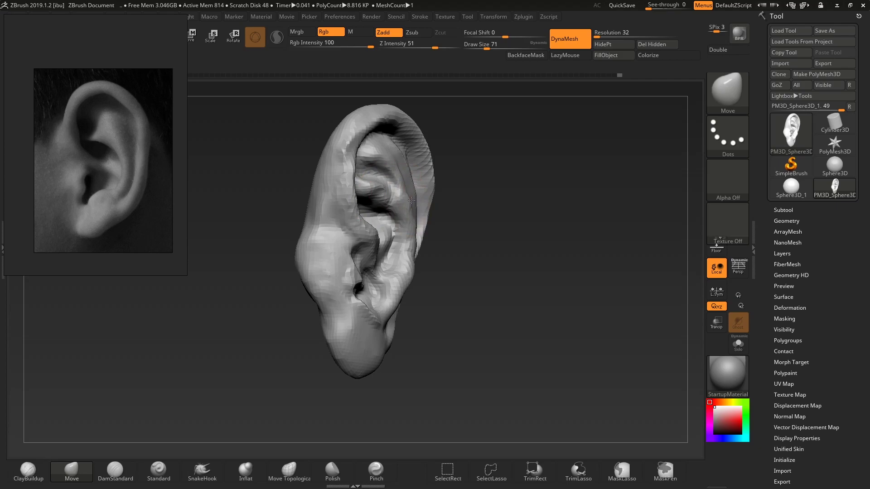
# Nudge the back edge of the helix with the Move brush and smooth the helix down toward the lobe
pyautogui.keyDown('alt'); pyautogui.moveTo(463, 239); pyautogui.dragTo(454, 157); pyautogui.keyUp('alt')
pyautogui.moveTo(454, 157); pyautogui.dragTo(439, 169)
pyautogui.keyDown('ctrl'); pyautogui.moveTo(479, 212); pyautogui.dragTo(480, 263); pyautogui.keyUp('ctrl')
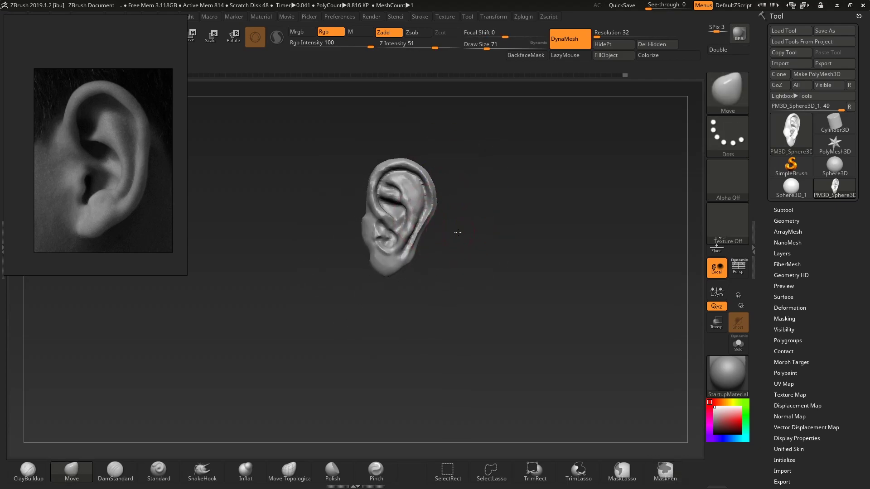
pyautogui.keyDown('alt'); pyautogui.moveTo(458, 231); pyautogui.dragTo(455, 260); pyautogui.keyUp('alt')
pyautogui.press('s')
pyautogui.moveTo(441, 205); pyautogui.dragTo(435, 182)
pyautogui.press('s')
pyautogui.press('shift')
pyautogui.moveTo(424, 242)
pyautogui.keyDown('shift'); pyautogui.mouseDown()
pyautogui.moveTo(401, 295)
pyautogui.moveTo(412, 291)
pyautogui.moveTo(395, 293)
pyautogui.moveTo(381, 312)
pyautogui.moveTo(371, 304)
pyautogui.moveTo(404, 294)
pyautogui.mouseUp(); pyautogui.keyUp('shift')
# Pull in the back outline of the helix with the Move brush, finishing at draw size 120
pyautogui.press('s')
pyautogui.press('s')
pyautogui.press('s')
pyautogui.press('s')
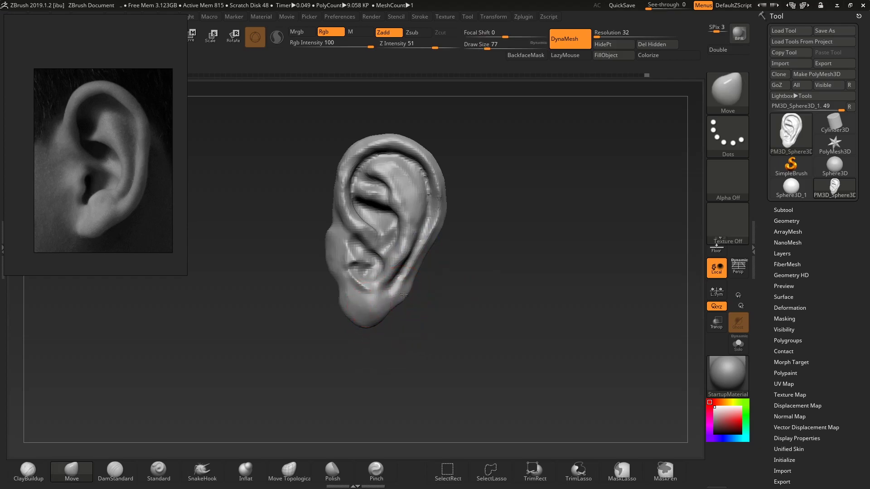
pyautogui.press('s')
pyautogui.moveTo(417, 219)
pyautogui.mouseDown()
pyautogui.moveTo(437, 218)
pyautogui.moveTo(427, 207)
pyautogui.mouseUp()
pyautogui.press('s')
pyautogui.moveTo(427, 161); pyautogui.dragTo(423, 163)
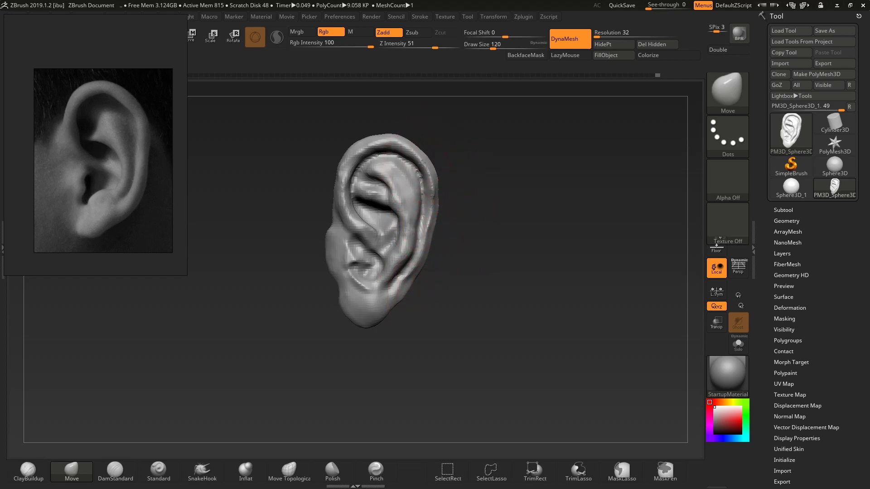
# Raise the top of the helix and adjust its front edge down to the tragus with the Move brush
pyautogui.press('s')
pyautogui.moveTo(364, 133); pyautogui.dragTo(374, 130)
pyautogui.moveTo(352, 157); pyautogui.dragTo(345, 161)
pyautogui.moveTo(343, 219); pyautogui.dragTo(335, 233)
# Set up ClayBuildup at draw size 41 and smooth the inner concha
pyautogui.press('b')
pyautogui.press('c')
pyautogui.press('b')
pyautogui.press('s')
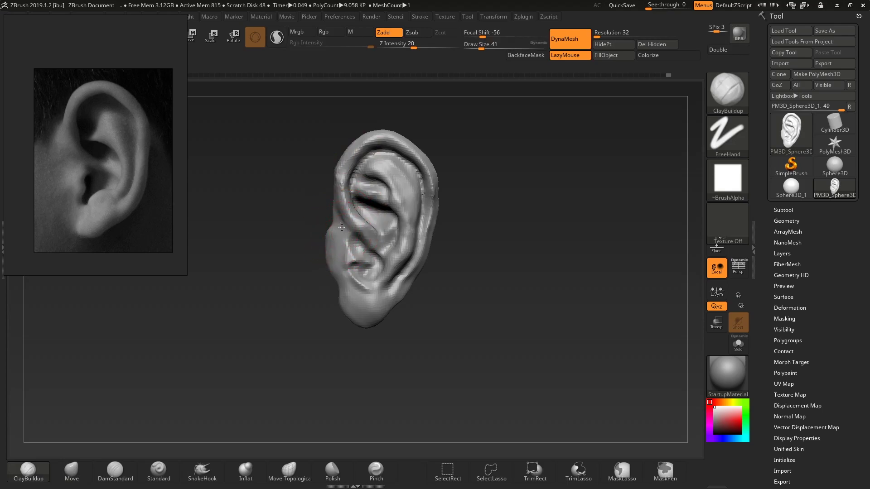
pyautogui.moveTo(462, 279)
pyautogui.keyDown('alt'); pyautogui.mouseDown()
pyautogui.moveTo(441, 236)
pyautogui.moveTo(431, 242)
pyautogui.mouseUp(); pyautogui.keyUp('alt')
pyautogui.press('shift')
pyautogui.keyDown('shift'); pyautogui.moveTo(375, 248); pyautogui.dragTo(371, 256); pyautogui.keyUp('shift')
pyautogui.moveTo(428, 246)
pyautogui.keyDown('alt'); pyautogui.mouseDown()
pyautogui.moveTo(425, 259)
pyautogui.moveTo(438, 245)
pyautogui.mouseUp(); pyautogui.keyUp('alt')
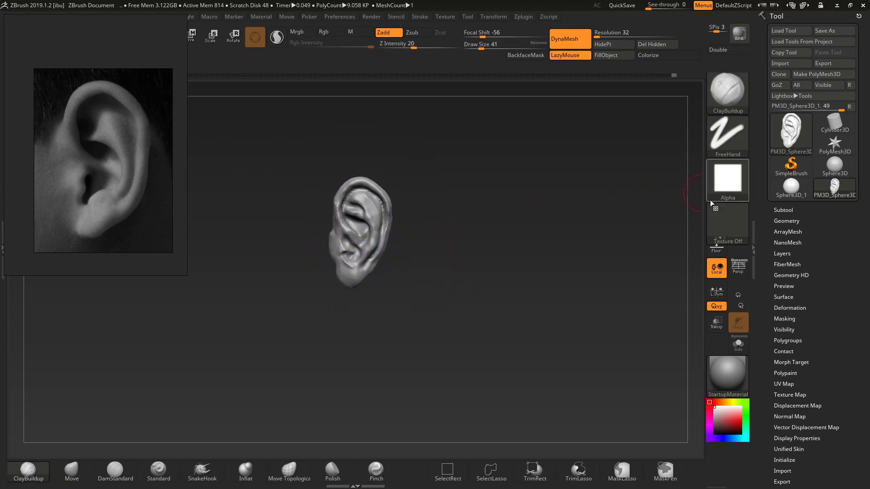
# Append a Sphere3D_1 mesh as a second subtool to the ear
pyautogui.click(791, 187)
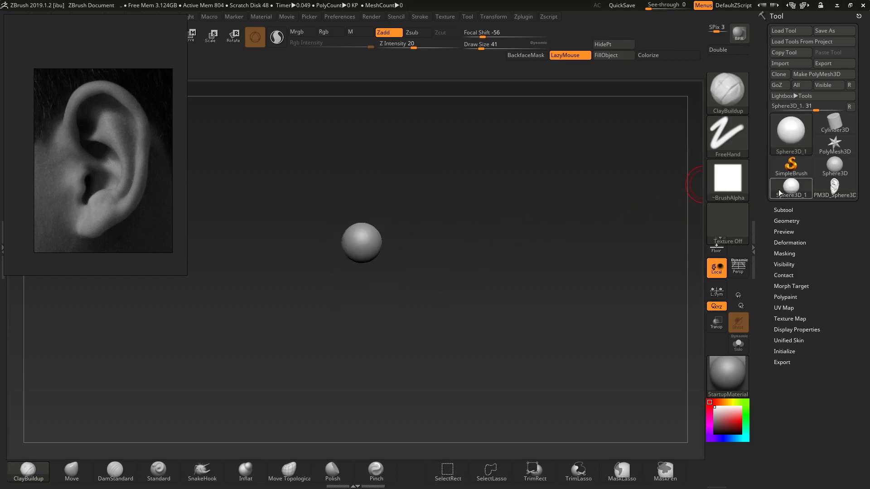
pyautogui.click(835, 186)
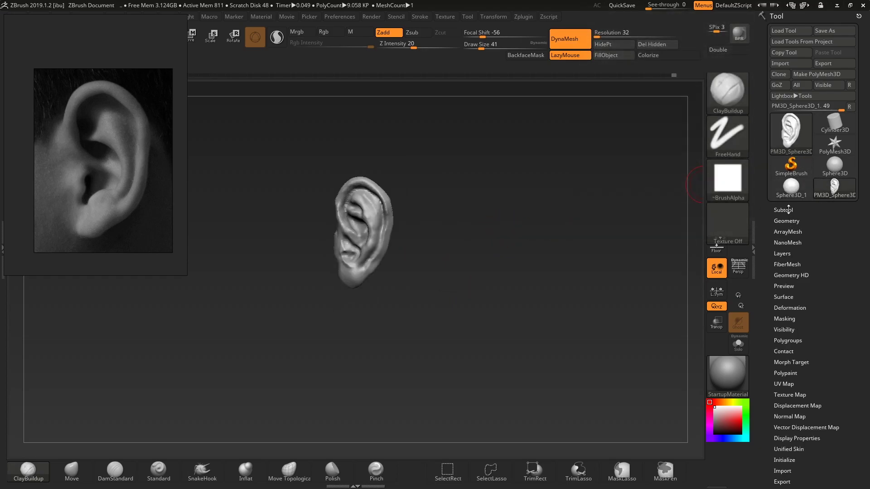
pyautogui.click(811, 211)
pyautogui.click(824, 383)
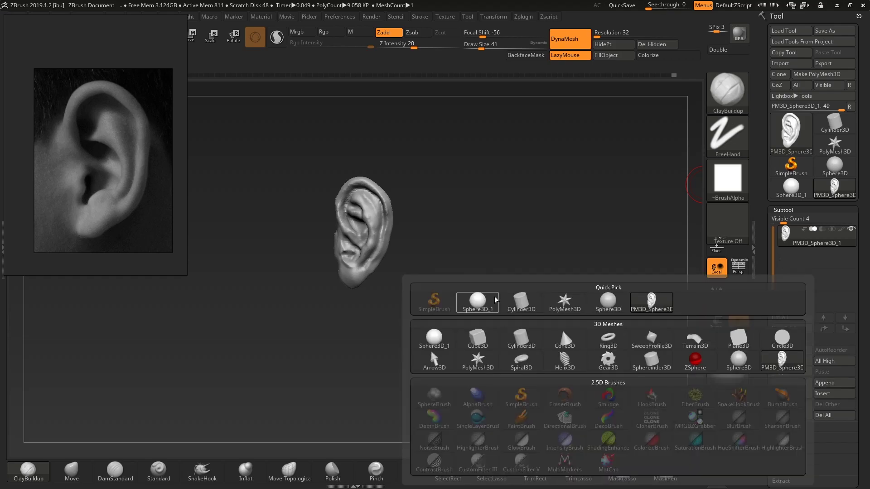
pyautogui.click(478, 299)
# Transform the appended sphere into an egg-shaped head form and place it on the inner side of the ear
pyautogui.keyDown('shift'); pyautogui.moveTo(461, 295); pyautogui.dragTo(494, 296); pyautogui.keyUp('shift')
pyautogui.press('s')
pyautogui.moveTo(400, 244); pyautogui.dragTo(395, 243)
pyautogui.keyDown('alt'); pyautogui.click(394, 241); pyautogui.keyUp('alt')
pyautogui.press('w')
pyautogui.moveTo(368, 240); pyautogui.dragTo(368, 241)
pyautogui.hotkey('ctrl', 'z')
pyautogui.moveTo(429, 244); pyautogui.dragTo(338, 211)
pyautogui.moveTo(343, 247); pyautogui.dragTo(284, 238)
pyautogui.press('q')
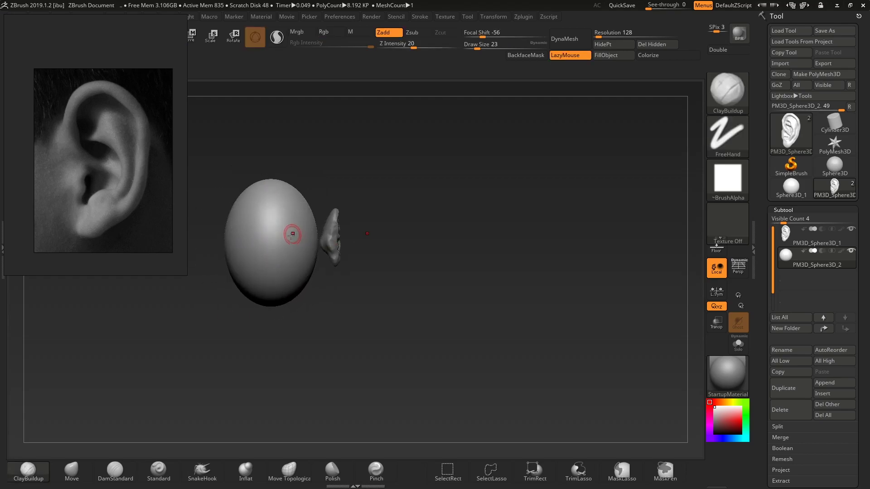
# Turn on local symmetry and pull the sphere's back, top and front into a skull shape with the Move brush
pyautogui.moveTo(368, 313)
pyautogui.keyDown('alt'); pyautogui.mouseDown()
pyautogui.moveTo(486, 318)
pyautogui.moveTo(485, 294)
pyautogui.moveTo(484, 316)
pyautogui.moveTo(458, 313)
pyautogui.moveTo(488, 309)
pyautogui.mouseUp(); pyautogui.keyUp('alt')
pyautogui.click(714, 297)
pyautogui.press('b')
pyautogui.press('m')
pyautogui.press('v')
pyautogui.press('s')
pyautogui.moveTo(434, 235)
pyautogui.mouseDown()
pyautogui.moveTo(456, 239)
pyautogui.moveTo(450, 243)
pyautogui.mouseUp()
pyautogui.moveTo(492, 288)
pyautogui.mouseDown()
pyautogui.moveTo(489, 307)
pyautogui.moveTo(529, 288)
pyautogui.moveTo(579, 308)
pyautogui.moveTo(508, 302)
pyautogui.mouseUp()
pyautogui.press('s')
pyautogui.moveTo(448, 219); pyautogui.dragTo(472, 219)
pyautogui.moveTo(427, 159); pyautogui.dragTo(435, 108)
pyautogui.moveTo(362, 132)
pyautogui.mouseDown()
pyautogui.moveTo(376, 148)
pyautogui.moveTo(347, 137)
pyautogui.mouseUp()
pyautogui.moveTo(318, 199); pyautogui.dragTo(340, 206)
# Pull the jaw downward and refine the back of the skull with the Move brush, finishing at draw size 207
pyautogui.press('s')
pyautogui.moveTo(358, 297)
pyautogui.mouseDown()
pyautogui.moveTo(344, 299)
pyautogui.moveTo(335, 345)
pyautogui.mouseUp()
pyautogui.moveTo(424, 327); pyautogui.dragTo(435, 341)
pyautogui.moveTo(370, 133); pyautogui.dragTo(354, 135)
pyautogui.moveTo(485, 146); pyautogui.dragTo(478, 169)
pyautogui.press('s')
pyautogui.moveTo(495, 278); pyautogui.dragTo(483, 271)
pyautogui.moveTo(498, 156)
pyautogui.mouseDown()
pyautogui.moveTo(508, 161)
pyautogui.moveTo(481, 145)
pyautogui.mouseUp()
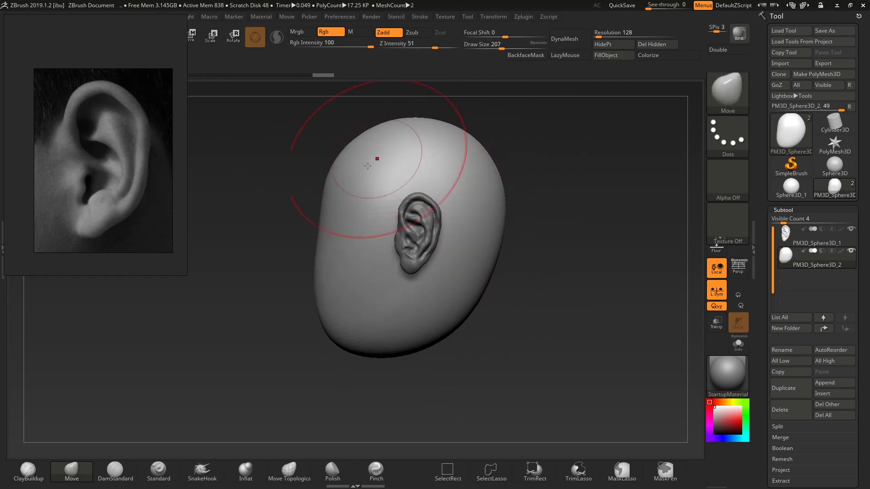
# Adjust the chin and push the forehead and face front outward with the Move brush, finishing at draw size 280
pyautogui.press('s')
pyautogui.moveTo(311, 343)
pyautogui.mouseDown()
pyautogui.moveTo(340, 332)
pyautogui.moveTo(328, 336)
pyautogui.mouseUp()
pyautogui.press('s')
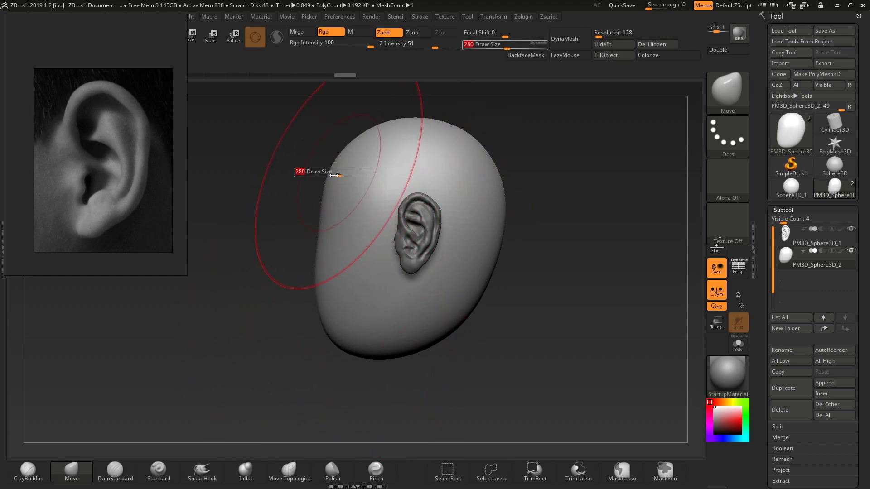
pyautogui.moveTo(344, 153); pyautogui.dragTo(335, 141)
pyautogui.moveTo(317, 241); pyautogui.dragTo(309, 241)
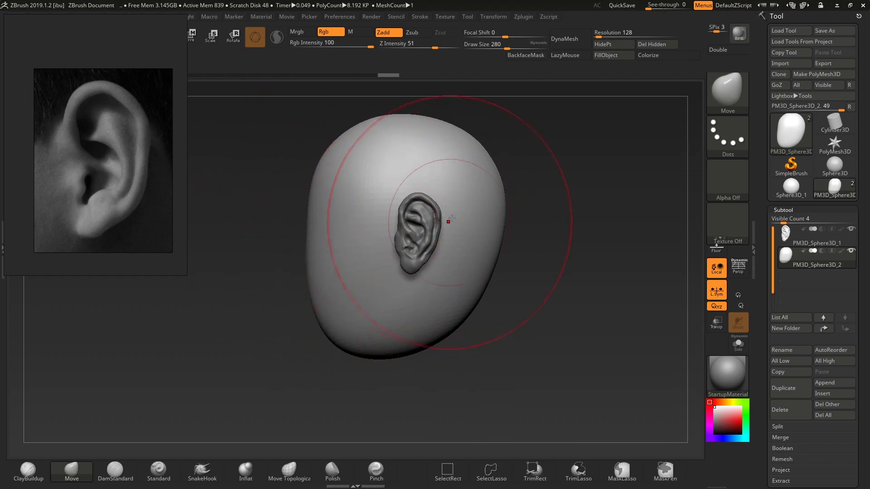
# Rotate and nudge the head form with the gizmo to fit it behind the ear
pyautogui.press('r')
pyautogui.moveTo(416, 241); pyautogui.dragTo(406, 232)
pyautogui.moveTo(471, 241); pyautogui.dragTo(468, 241)
pyautogui.press('q')
# Set the Move brush to draw size 112, select the ear subtool and rotate it against the head
pyautogui.moveTo(511, 292); pyautogui.dragTo(534, 291)
pyautogui.moveTo(582, 270)
pyautogui.mouseDown()
pyautogui.moveTo(526, 257)
pyautogui.moveTo(527, 308)
pyautogui.mouseUp()
pyautogui.press('s')
pyautogui.moveTo(383, 210); pyautogui.dragTo(367, 211)
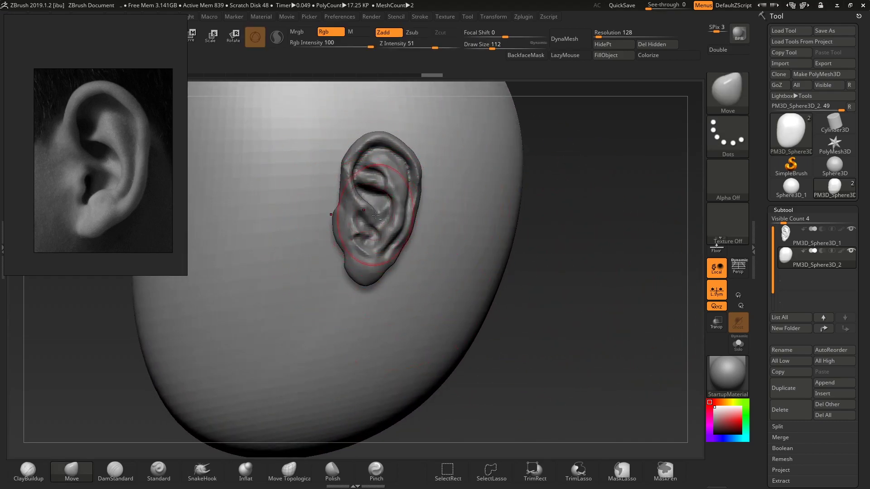
pyautogui.keyDown('alt'); pyautogui.click(384, 215); pyautogui.keyUp('alt')
pyautogui.moveTo(567, 293); pyautogui.dragTo(533, 275)
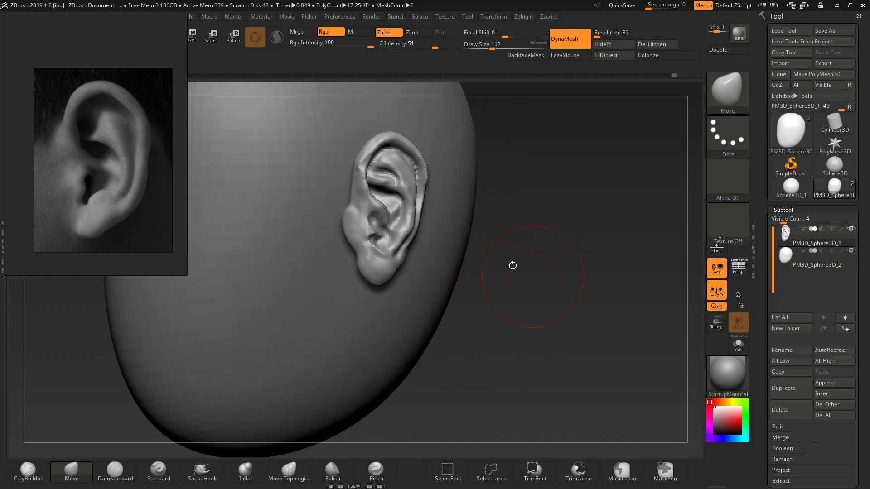
pyautogui.press('r')
pyautogui.moveTo(380, 222); pyautogui.dragTo(368, 224)
pyautogui.press('q')
# Remesh the ear with DynaMesh, then rotate and reposition it against the side of the head in front view
pyautogui.keyDown('ctrl'); pyautogui.moveTo(542, 346); pyautogui.dragTo(532, 295); pyautogui.keyUp('ctrl')
pyautogui.moveTo(533, 282)
pyautogui.keyDown('alt'); pyautogui.mouseDown()
pyautogui.moveTo(526, 314)
pyautogui.moveTo(550, 297)
pyautogui.moveTo(508, 274)
pyautogui.moveTo(435, 272)
pyautogui.moveTo(414, 257)
pyautogui.mouseUp(); pyautogui.keyUp('alt')
pyautogui.press('r')
pyautogui.moveTo(358, 256); pyautogui.dragTo(370, 256)
pyautogui.moveTo(387, 222)
pyautogui.mouseDown()
pyautogui.moveTo(399, 215)
pyautogui.moveTo(391, 209)
pyautogui.mouseUp()
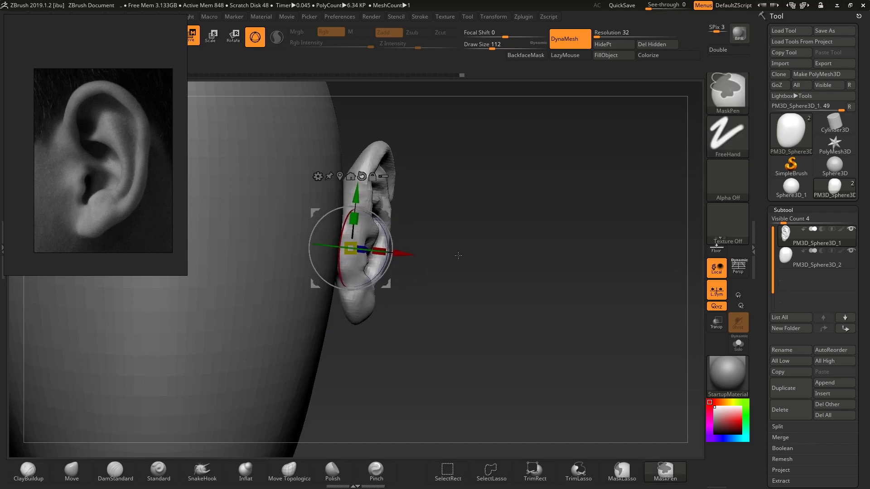
pyautogui.press('q')
# Refine the ear's front helix edge and the antihelix and concha folds with the Move brush at draw size 71
pyautogui.moveTo(530, 253)
pyautogui.mouseDown()
pyautogui.moveTo(463, 260)
pyautogui.moveTo(503, 264)
pyautogui.moveTo(562, 287)
pyautogui.moveTo(602, 332)
pyautogui.mouseUp()
pyautogui.press('s')
pyautogui.moveTo(354, 250); pyautogui.dragTo(349, 249)
pyautogui.moveTo(343, 241)
pyautogui.mouseDown()
pyautogui.moveTo(334, 243)
pyautogui.moveTo(346, 208)
pyautogui.mouseUp()
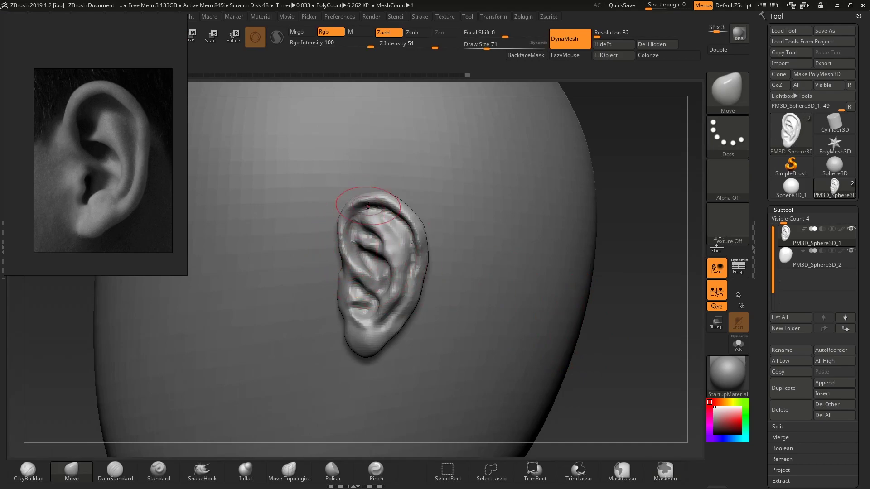
pyautogui.moveTo(364, 244)
pyautogui.mouseDown()
pyautogui.moveTo(368, 232)
pyautogui.moveTo(391, 267)
pyautogui.moveTo(391, 297)
pyautogui.mouseUp()
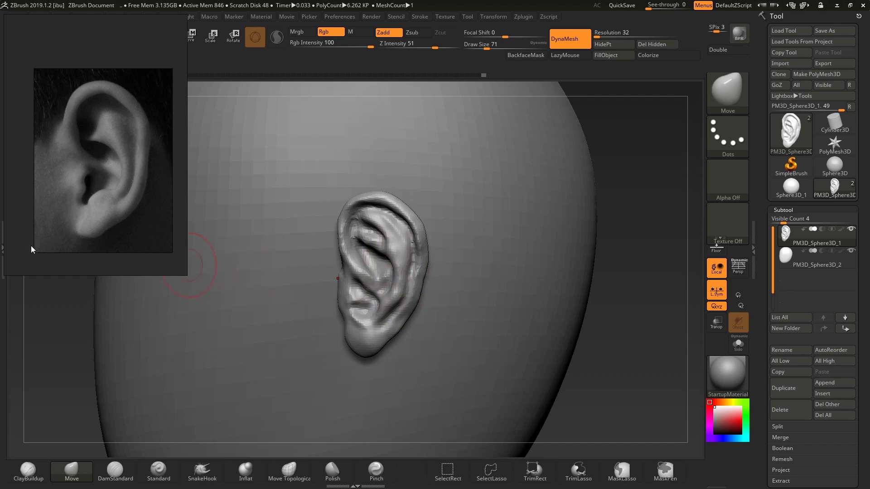
# Bring the colour ear photo into the reference viewer and flip it horizontally to match the sculpt's orientation
pyautogui.scroll(-3, 139, 216)
pyautogui.scroll(5, 144, 158)
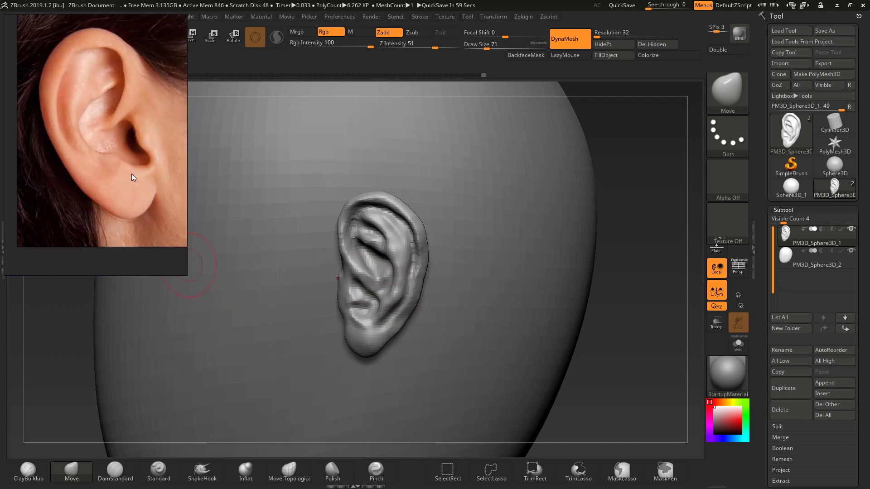
pyautogui.scroll(-2, 143, 153)
pyautogui.click(131, 166)
pyautogui.keyDown('ctrl'); pyautogui.keyDown('alt'); pyautogui.moveTo(130, 167); pyautogui.dragTo(129, 171); pyautogui.keyUp('alt'); pyautogui.keyUp('ctrl')
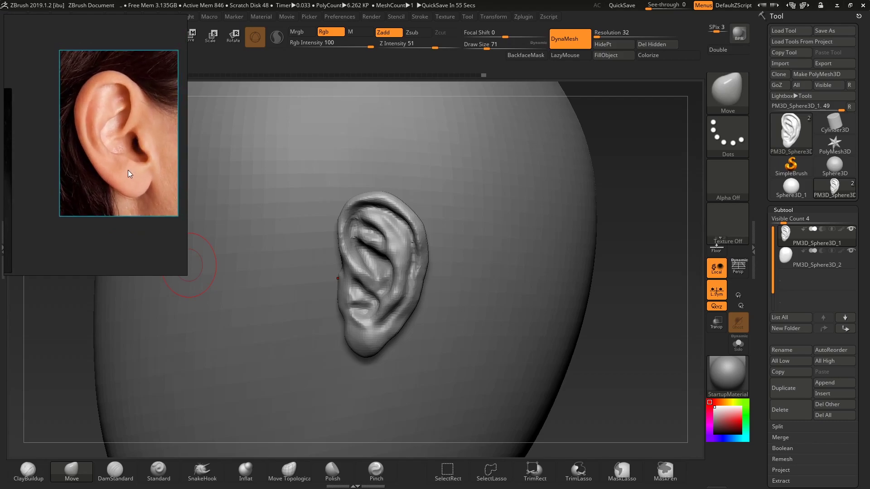
pyautogui.hotkey('alt', 'shift', 'h')
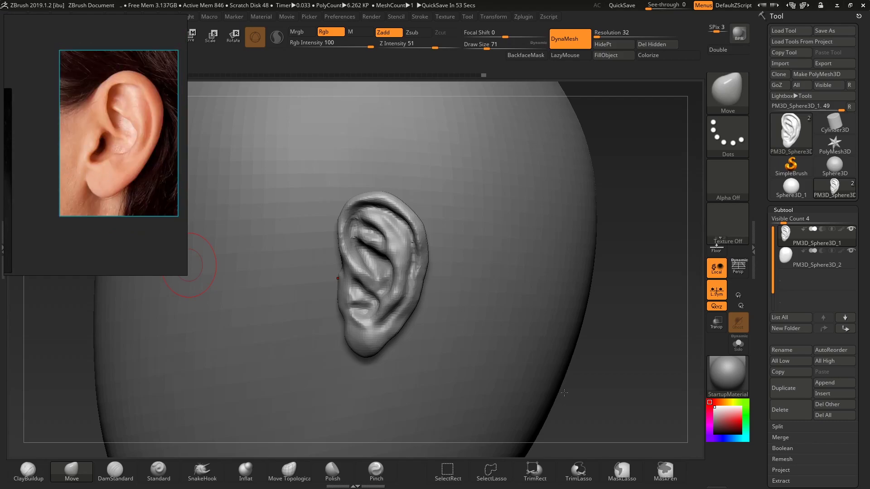
# Reshape the area around the antitragus with the Move brush at draw size 51
pyautogui.keyDown('alt'); pyautogui.moveTo(592, 390); pyautogui.dragTo(621, 407); pyautogui.keyUp('alt')
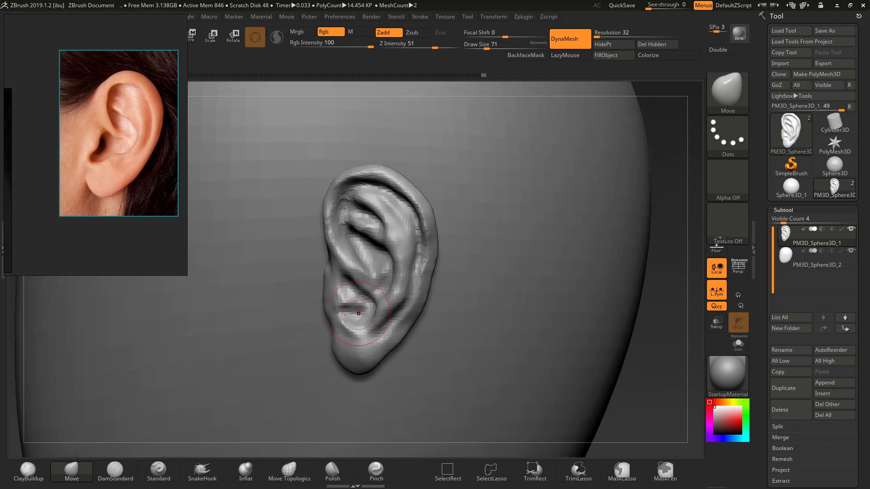
pyautogui.press('s')
pyautogui.moveTo(342, 310); pyautogui.dragTo(338, 309)
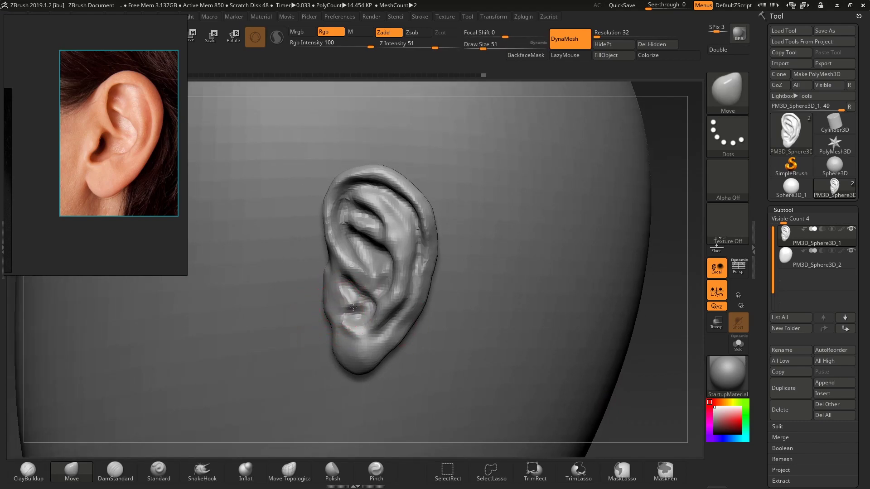
# Carve the hollow between the tragus and antitragus with DamStandard at draw size 31
pyautogui.press('3')
pyautogui.press('s')
pyautogui.moveTo(347, 292); pyautogui.dragTo(343, 292)
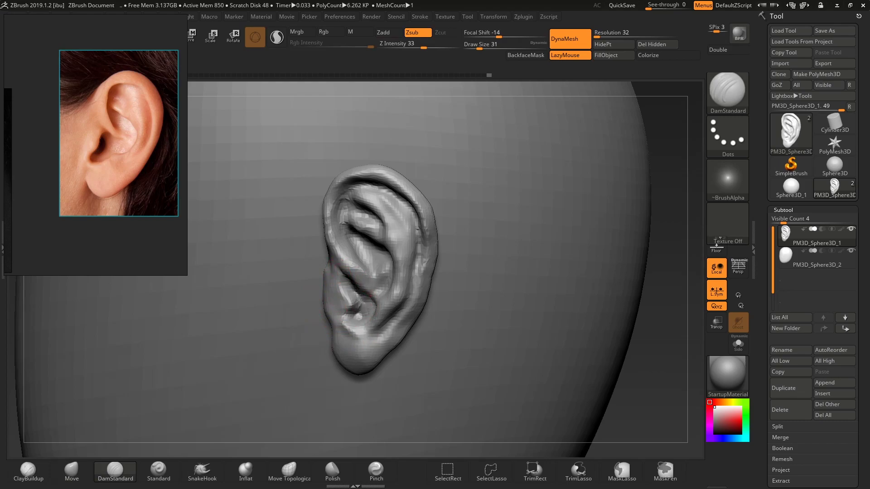
# Add clay in the hollow beside the tragus with ClayBuildup at draw size 22 and smooth the result
pyautogui.press('b')
pyautogui.press('c')
pyautogui.press('b')
pyautogui.moveTo(356, 309); pyautogui.dragTo(357, 316, button='right')
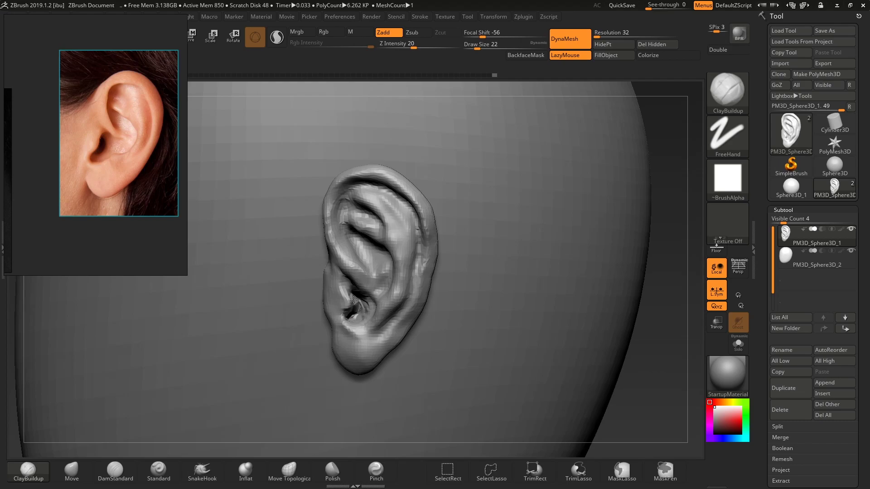
pyautogui.moveTo(342, 296); pyautogui.dragTo(346, 297, button='right')
pyautogui.keyDown('shift'); pyautogui.moveTo(345, 296); pyautogui.dragTo(346, 306); pyautogui.keyUp('shift')
# Nudge the inner tragus edge with the Move brush and build up its volume with ClayBuildup
pyautogui.press('b')
pyautogui.press('m')
pyautogui.press('v')
pyautogui.press('s')
pyautogui.moveTo(345, 306); pyautogui.dragTo(346, 304, button='right')
pyautogui.press('b')
pyautogui.press('c')
pyautogui.press('b')
pyautogui.press('s')
# Pull the tragus and the front edge of the ear outward with the Move brush
pyautogui.press('b')
pyautogui.press('m')
pyautogui.press('v')
pyautogui.moveTo(323, 296); pyautogui.dragTo(315, 289)
pyautogui.press('s')
pyautogui.moveTo(327, 322); pyautogui.dragTo(322, 299)
# Reshape the upper front helix and the top of the antihelix with the Move brush at draw sizes 101 and 74
pyautogui.press('s')
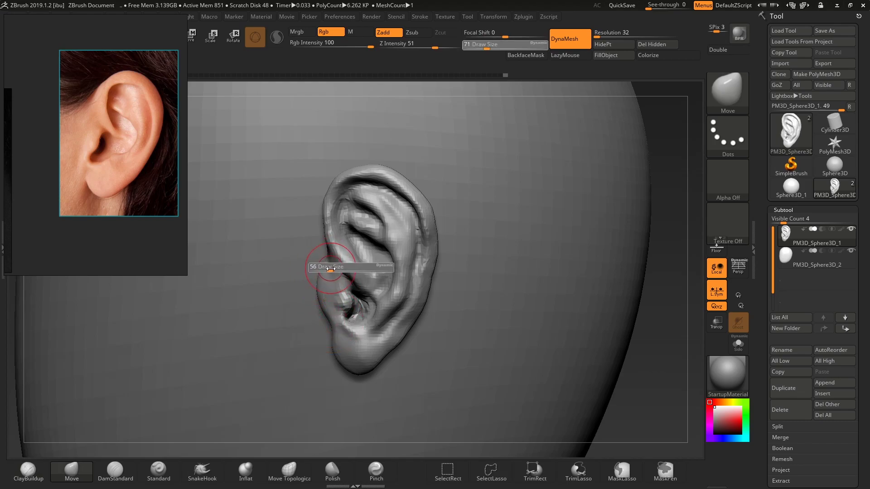
pyautogui.moveTo(332, 268)
pyautogui.mouseDown()
pyautogui.moveTo(341, 253)
pyautogui.moveTo(332, 225)
pyautogui.mouseUp()
pyautogui.press('s')
pyautogui.moveTo(350, 197); pyautogui.dragTo(346, 191)
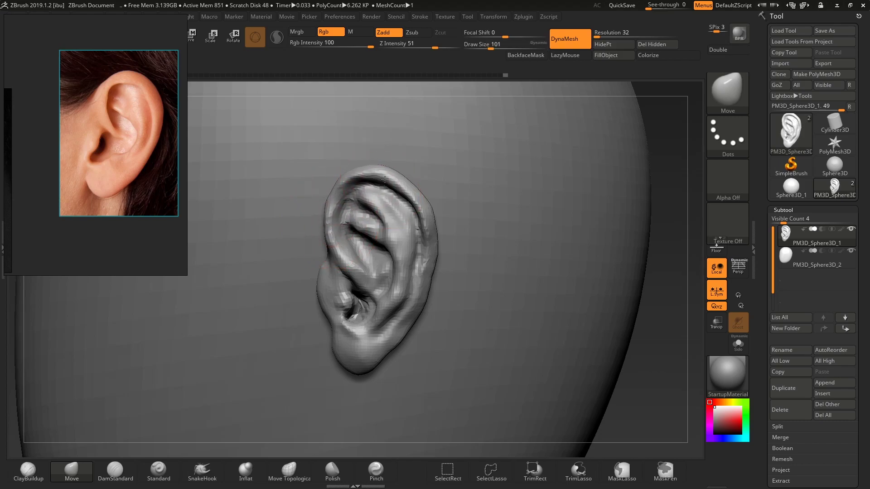
pyautogui.press('s')
pyautogui.moveTo(414, 194); pyautogui.dragTo(393, 202)
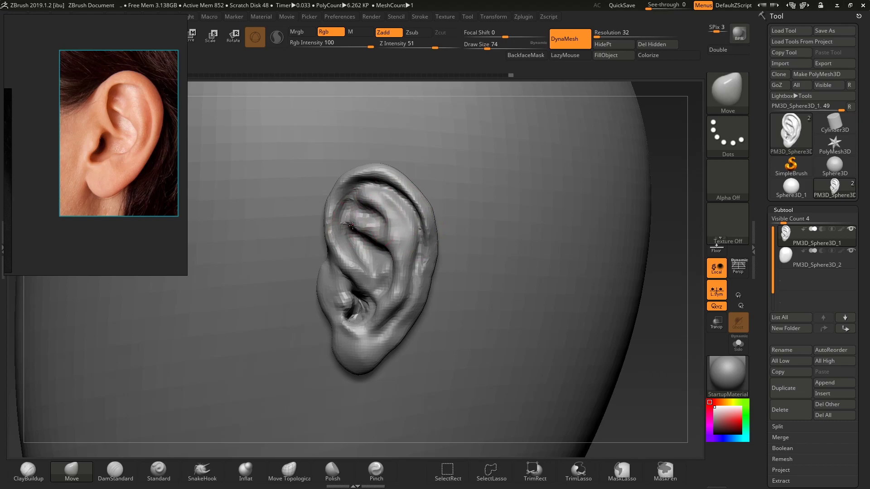
# Deepen the groove beneath the helix's upper rim with DamStandard at draw size 31
pyautogui.press('b')
pyautogui.press('c')
pyautogui.press('b')
pyautogui.press('b')
pyautogui.press('d')
pyautogui.press('s')
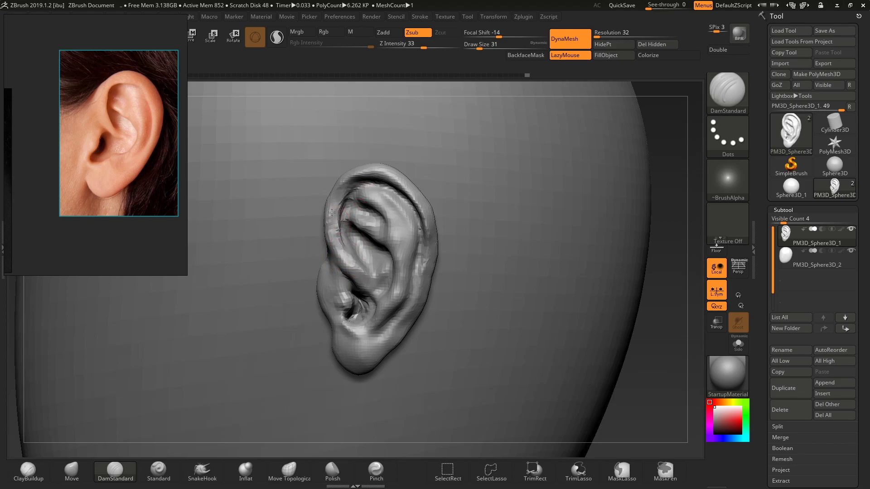
pyautogui.moveTo(383, 174); pyautogui.dragTo(416, 207)
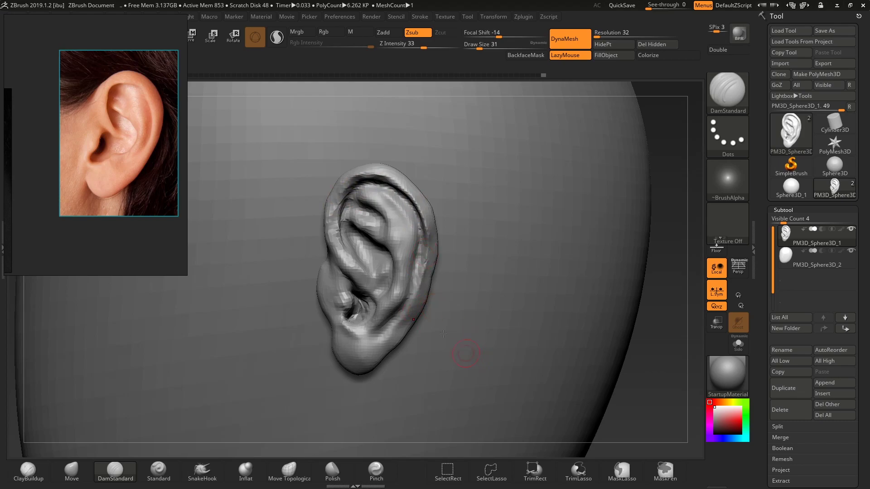
# Refine the lower outer rim and the earlobe contour with the Move brush at draw sizes 68 and 59
pyautogui.press('b')
pyautogui.press('m')
pyautogui.press('v')
pyautogui.press('s')
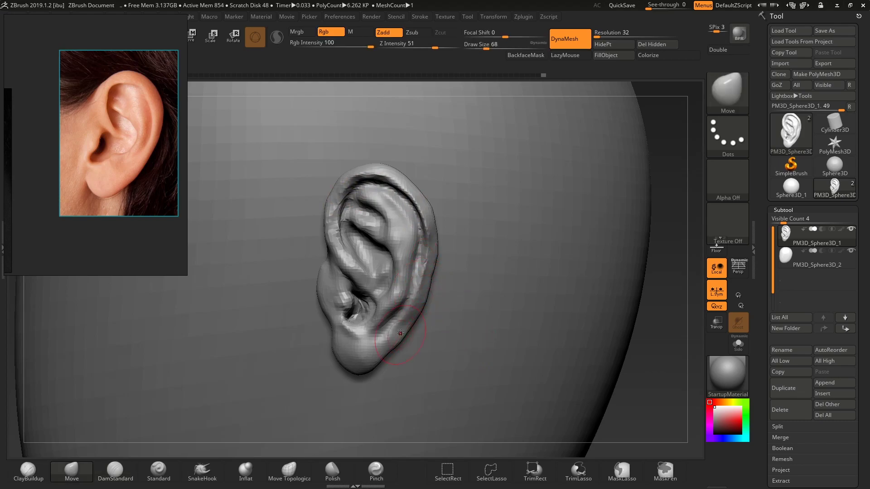
pyautogui.moveTo(414, 322); pyautogui.dragTo(407, 321)
pyautogui.press('s')
pyautogui.moveTo(372, 368); pyautogui.dragTo(351, 350)
pyautogui.press('s')
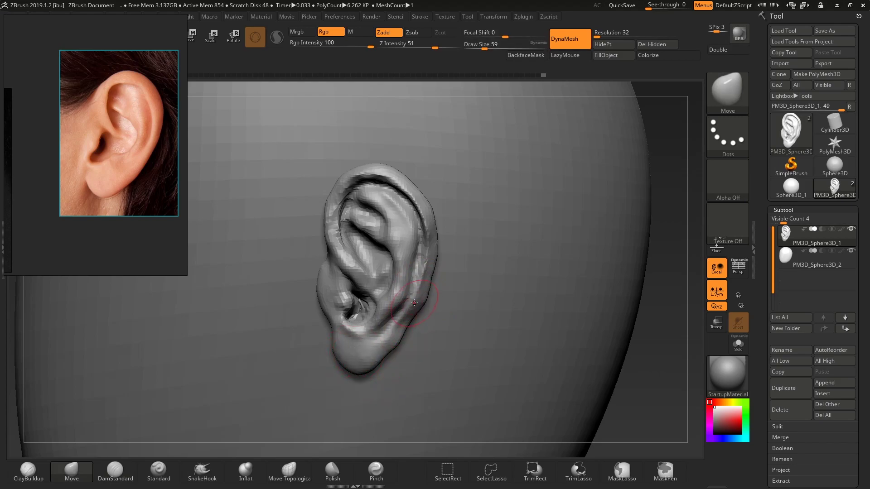
# Adjust the outer antihelix and the upper helix curve with the Move brush, using draw size 132 for the broad shape
pyautogui.moveTo(407, 285); pyautogui.dragTo(407, 273)
pyautogui.press('s')
pyautogui.moveTo(408, 185); pyautogui.dragTo(349, 198)
pyautogui.press('s')
pyautogui.moveTo(400, 217); pyautogui.dragTo(391, 216)
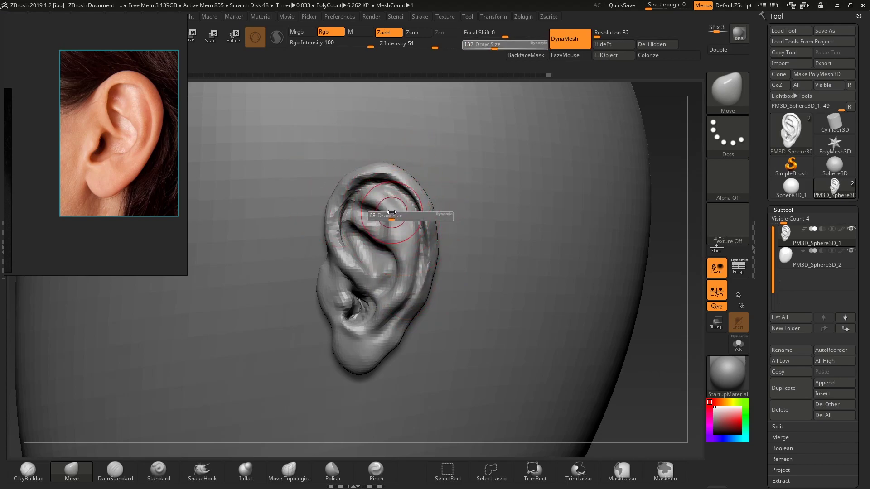
# Fill out the upper antihelix fold with ClayBuildup at draw size 35
pyautogui.press('1')
pyautogui.press('s')
pyautogui.moveTo(381, 186); pyautogui.dragTo(374, 187)
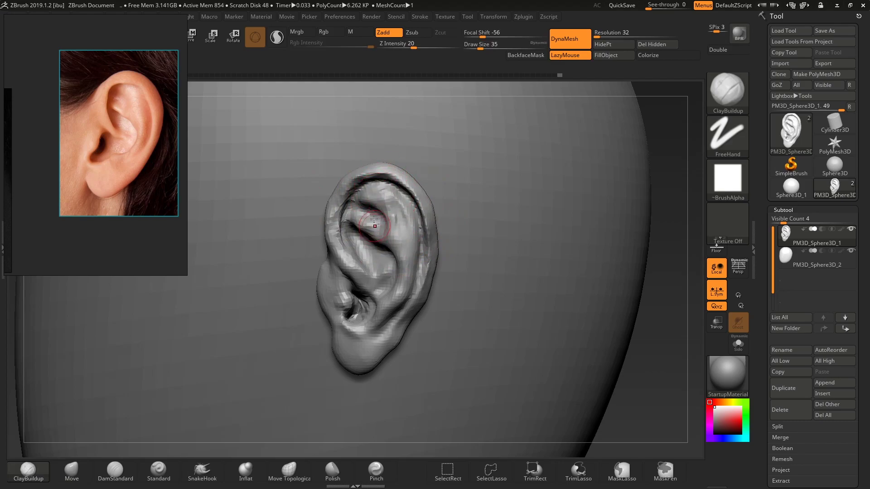
# Carve the groove under the helix's upper front curve with DamStandard at draw size 35 and smooth the surrounding surface
pyautogui.press('b')
pyautogui.press('d')
pyautogui.press('s')
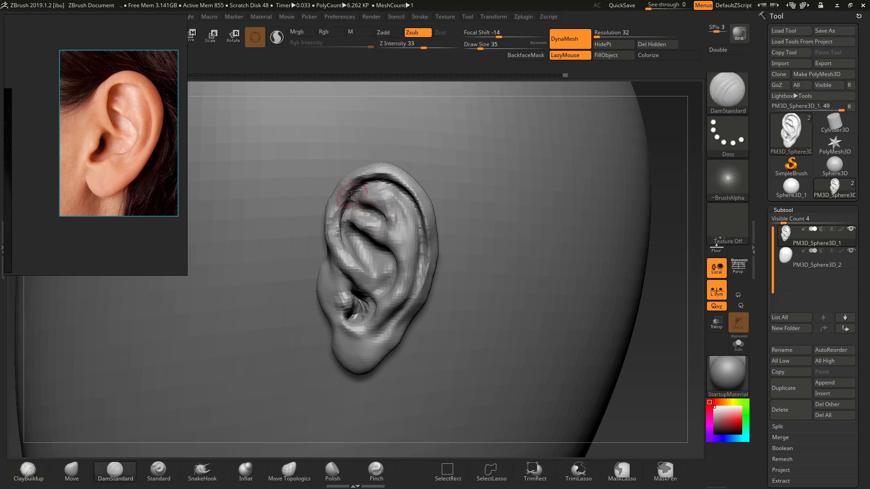
pyautogui.moveTo(348, 193); pyautogui.dragTo(383, 183)
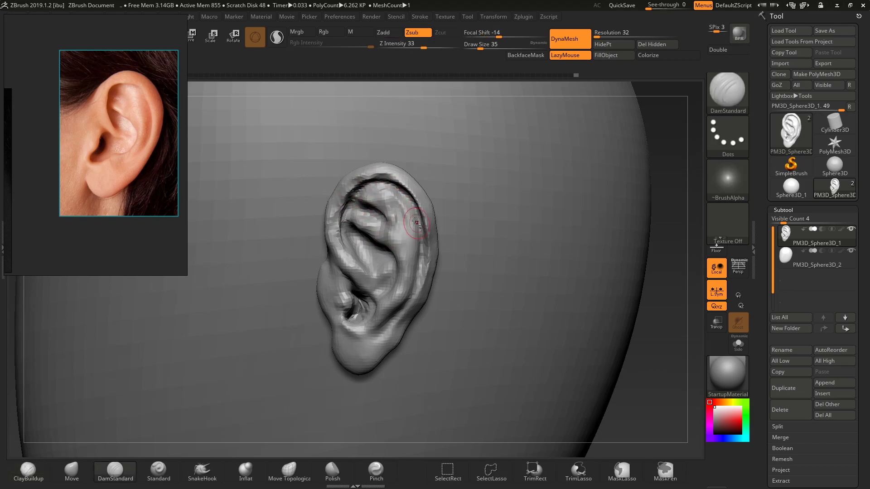
pyautogui.press('shift')
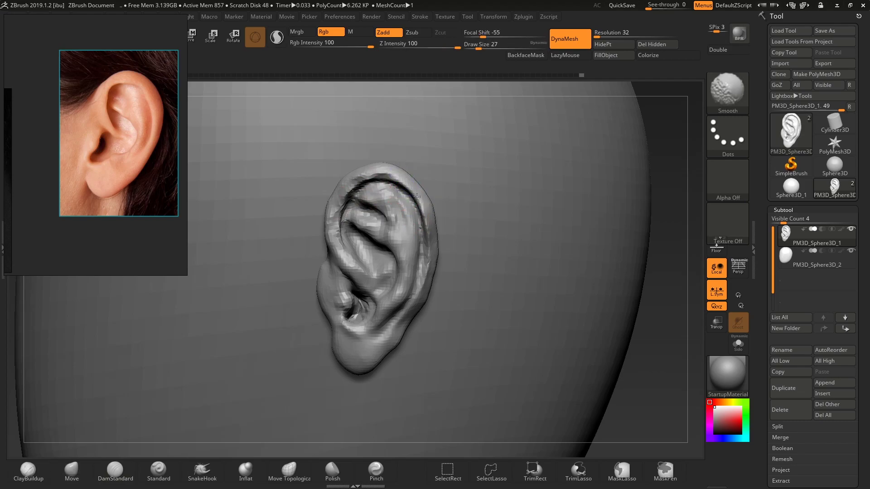
# Thicken the outer helix rim with the Inflat brush at draw size 49
pyautogui.press('b')
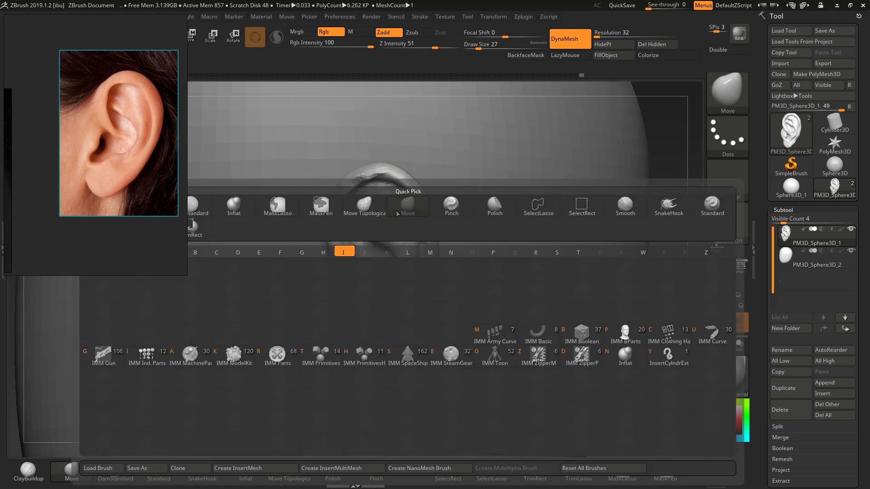
pyautogui.press('i')
pyautogui.press('n')
pyautogui.press('s')
pyautogui.moveTo(406, 183); pyautogui.dragTo(406, 182)
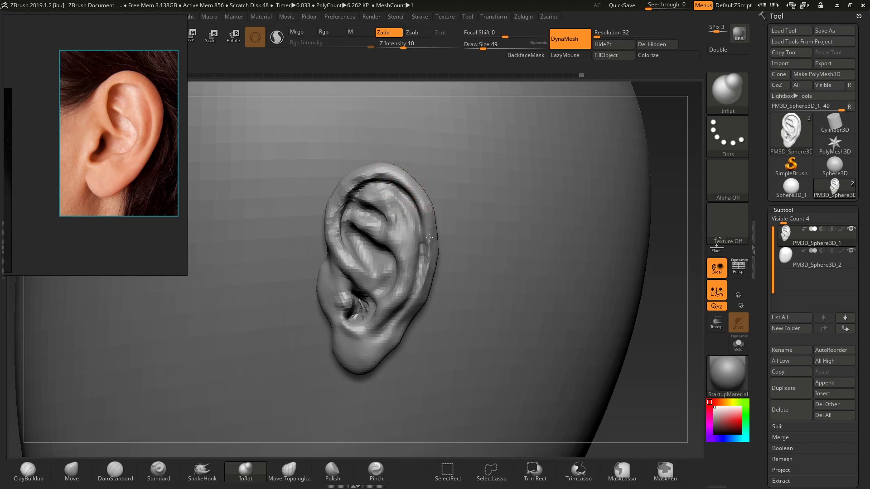
# Shorten the earlobe's lower edge and refine the upper outer helix with the Move brush at draw sizes 49 and 90
pyautogui.press('b')
pyautogui.press('m')
pyautogui.press('v')
pyautogui.press('s')
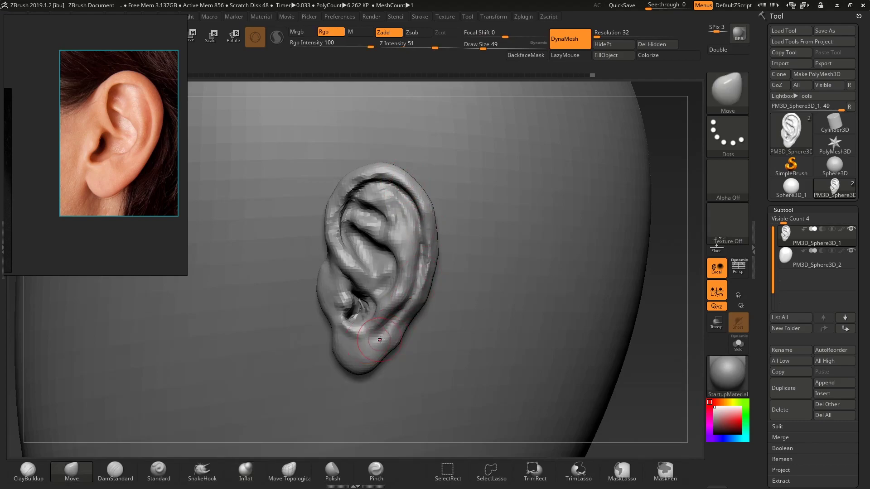
pyautogui.press('s')
pyautogui.moveTo(350, 363); pyautogui.dragTo(359, 359)
pyautogui.moveTo(413, 196); pyautogui.dragTo(414, 190)
pyautogui.press('s')
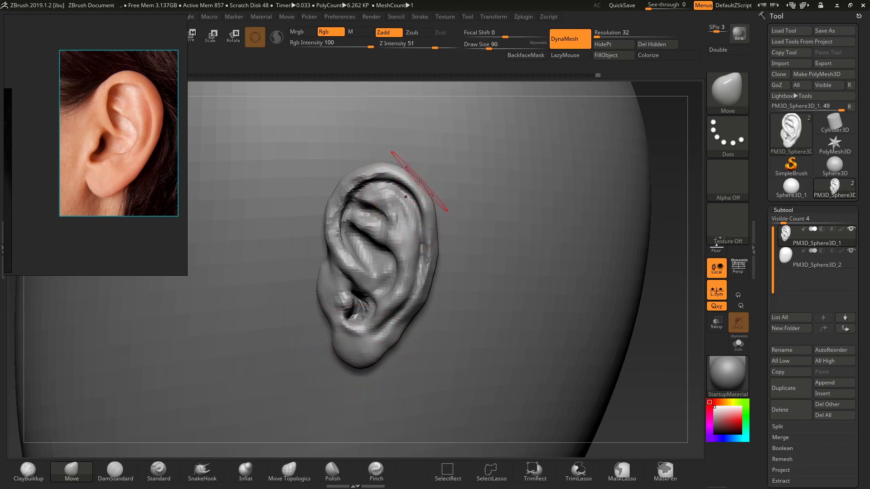
# Shape the front helix and push the tragus over the ear opening with the Move brush, finishing at draw size 41
pyautogui.press('s')
pyautogui.moveTo(352, 199); pyautogui.dragTo(344, 193)
pyautogui.press('s')
pyautogui.moveTo(330, 232)
pyautogui.mouseDown()
pyautogui.moveTo(340, 240)
pyautogui.moveTo(331, 254)
pyautogui.mouseUp()
pyautogui.press('s')
pyautogui.press('s')
pyautogui.moveTo(338, 288)
pyautogui.mouseDown()
pyautogui.moveTo(346, 297)
pyautogui.moveTo(319, 292)
pyautogui.moveTo(321, 304)
pyautogui.moveTo(343, 295)
pyautogui.moveTo(342, 305)
pyautogui.mouseUp()
pyautogui.press('s')
pyautogui.press('s')
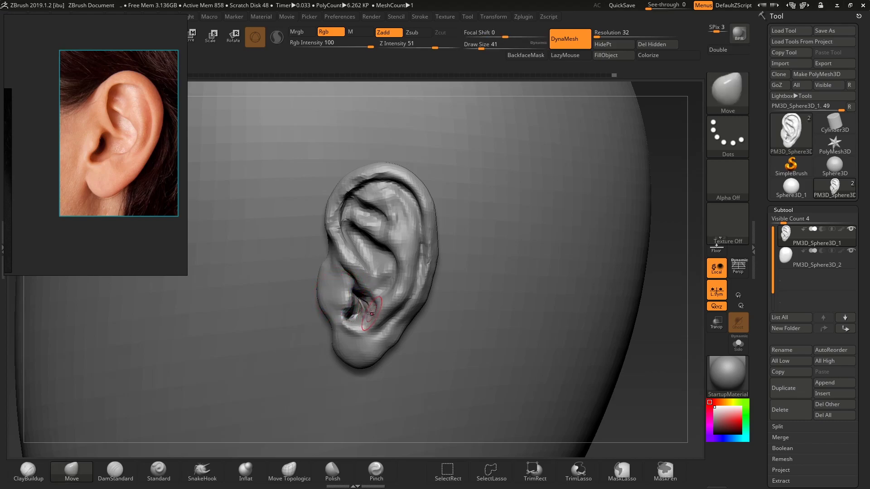
# Deepen the ear opening behind the tragus with DamStandard at draw size 41 and remesh the ear with DynaMesh
pyautogui.press('3')
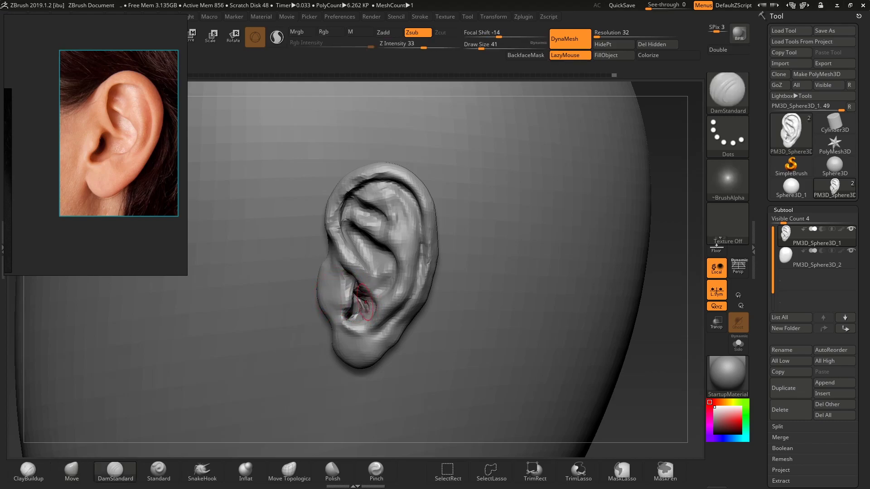
pyautogui.press('ctrl')
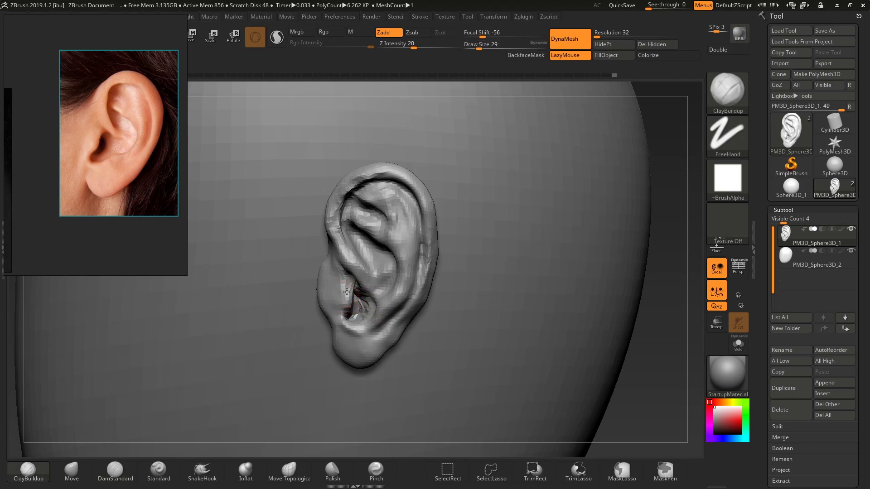
pyautogui.moveTo(647, 400)
pyautogui.keyDown('ctrl'); pyautogui.mouseDown()
pyautogui.moveTo(654, 417)
pyautogui.moveTo(554, 316)
pyautogui.moveTo(546, 329)
pyautogui.moveTo(538, 308)
pyautogui.moveTo(603, 384)
pyautogui.moveTo(576, 378)
pyautogui.moveTo(591, 366)
pyautogui.mouseUp(); pyautogui.keyUp('ctrl')
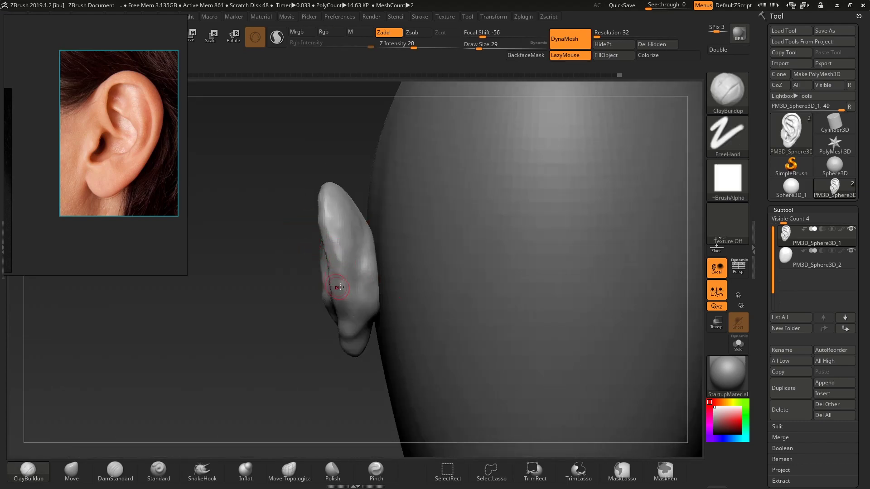
# Adjust the ear's profile from behind with the Move brush at draw size 46
pyautogui.press('b')
pyautogui.press('m')
pyautogui.press('v')
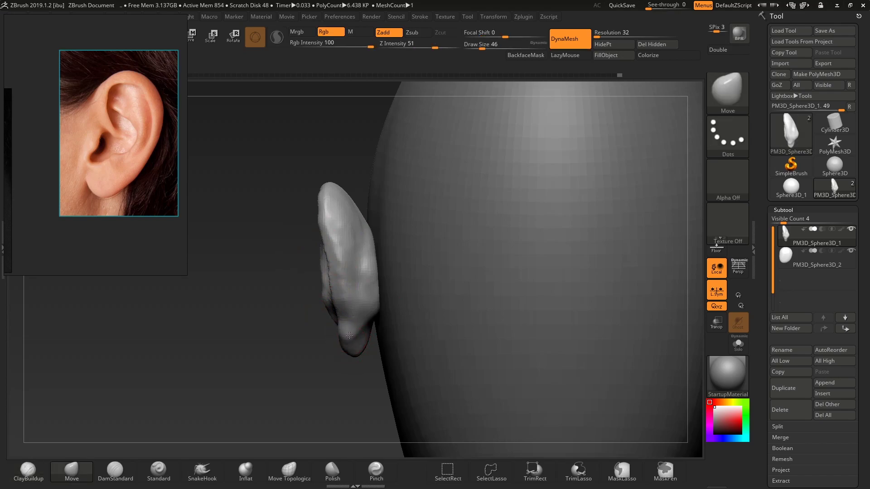
# Choose DamStandard and bring the Plate 8 sheet of ear drawings into the reference viewer
pyautogui.press('b')
pyautogui.press('d')
pyautogui.press('s')
pyautogui.scroll(-5, 123, 168)
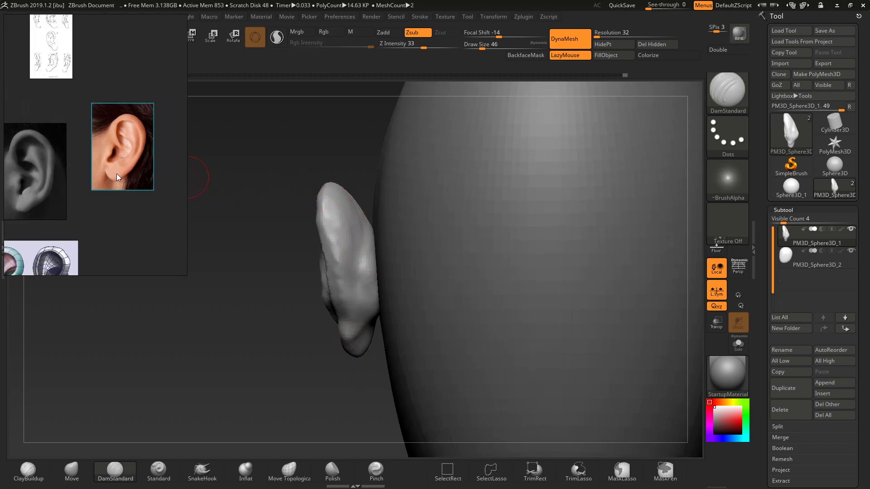
pyautogui.moveTo(123, 167); pyautogui.dragTo(152, 98, button='middle')
pyautogui.scroll(5, 145, 76)
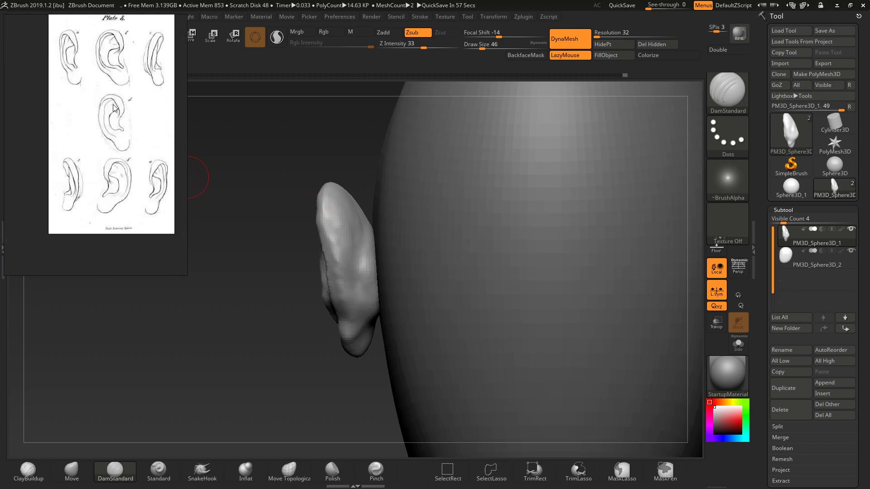
# Carve a long groove down the back of the ear with DamStandard at draw size 71 and remesh the ear
pyautogui.moveTo(291, 156); pyautogui.dragTo(294, 158)
pyautogui.press('s')
pyautogui.moveTo(354, 247); pyautogui.dragTo(359, 246)
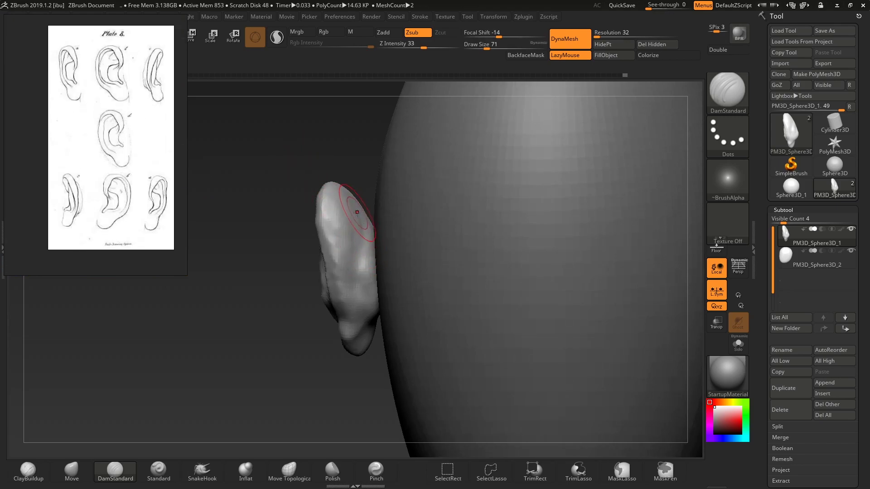
pyautogui.moveTo(352, 202)
pyautogui.mouseDown()
pyautogui.moveTo(349, 254)
pyautogui.moveTo(370, 322)
pyautogui.mouseUp()
pyautogui.moveTo(369, 383)
pyautogui.mouseDown()
pyautogui.moveTo(365, 318)
pyautogui.moveTo(378, 345)
pyautogui.mouseUp()
pyautogui.press('s')
pyautogui.moveTo(355, 157); pyautogui.dragTo(374, 206)
pyautogui.keyDown('ctrl'); pyautogui.moveTo(375, 166); pyautogui.dragTo(381, 183); pyautogui.keyUp('ctrl')
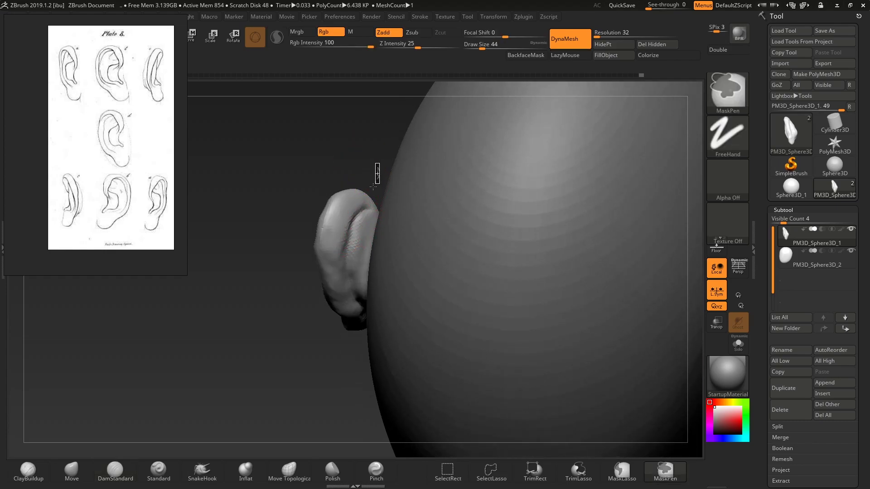
# Extend the groove behind the ear and build up the back of the helix with ClayBuildup at draw size 39
pyautogui.press('s')
pyautogui.moveTo(359, 253); pyautogui.dragTo(354, 272)
pyautogui.moveTo(277, 230); pyautogui.dragTo(281, 215)
pyautogui.press('b')
pyautogui.press('c')
pyautogui.press('b')
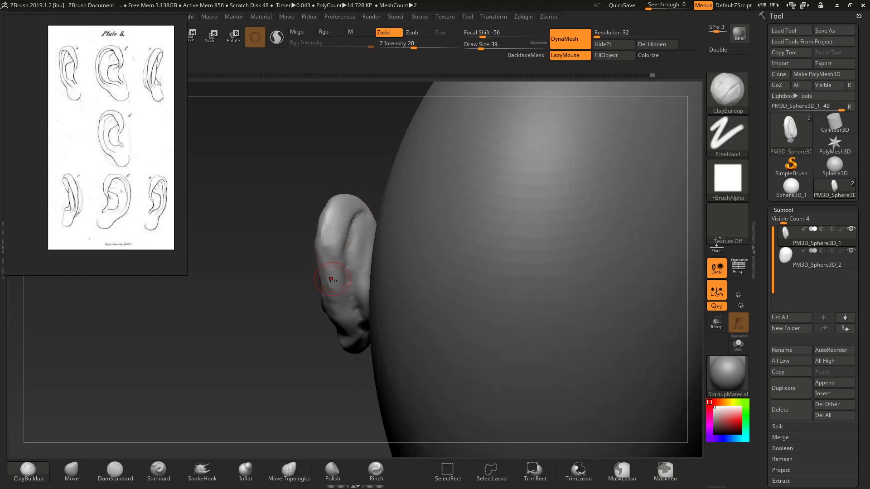
pyautogui.moveTo(292, 253)
pyautogui.mouseDown()
pyautogui.moveTo(304, 247)
pyautogui.moveTo(322, 204)
pyautogui.moveTo(317, 165)
pyautogui.mouseUp()
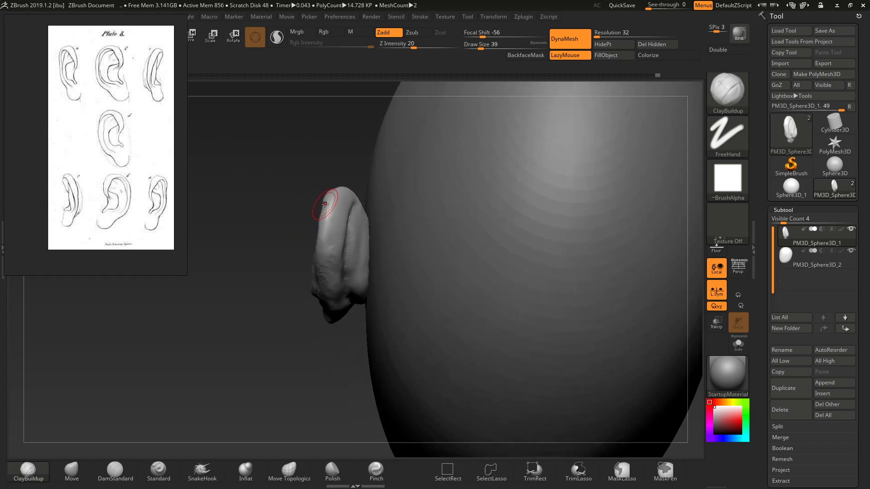
# Refine the outer edge of the helix from behind with the Move brush at draw size 39
pyautogui.press('b')
pyautogui.press('m')
pyautogui.press('v')
pyautogui.moveTo(324, 208); pyautogui.dragTo(320, 206)
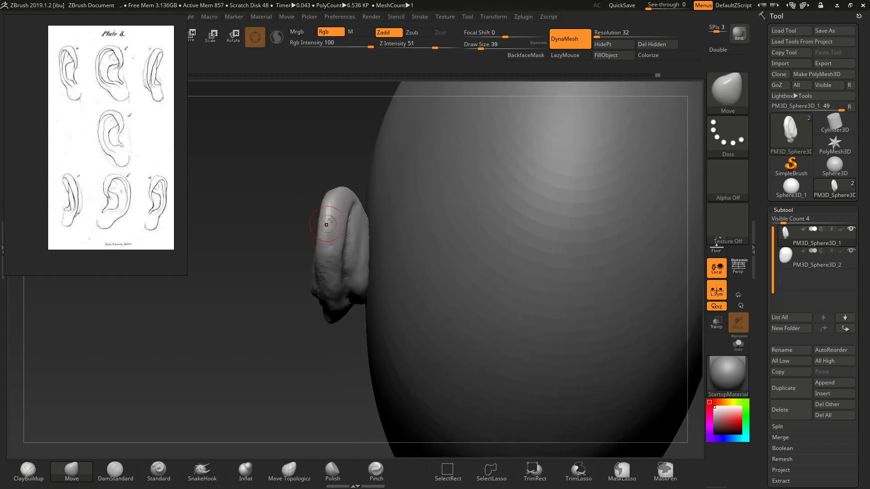
# Set the DynaMesh resolution to 24 and remesh the ear
pyautogui.moveTo(597, 34); pyautogui.dragTo(633, 33)
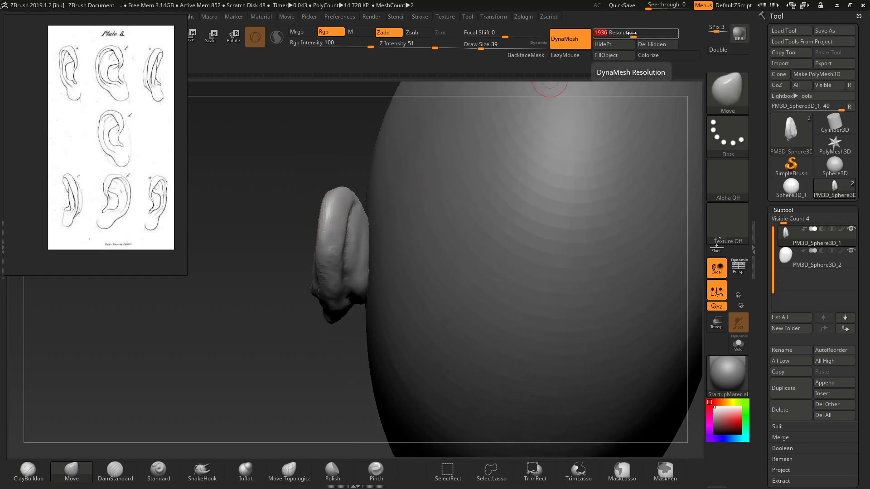
pyautogui.press('Return')
pyautogui.moveTo(264, 215); pyautogui.dragTo(269, 220)
pyautogui.moveTo(270, 219)
pyautogui.keyDown('ctrl'); pyautogui.mouseDown()
pyautogui.moveTo(274, 237)
pyautogui.moveTo(288, 217)
pyautogui.mouseUp(); pyautogui.keyUp('ctrl')
# Reshape the helix's outer edge from the front with the Move brush at draw size 49
pyautogui.moveTo(336, 159); pyautogui.dragTo(336, 127)
pyautogui.press('s')
pyautogui.moveTo(340, 176); pyautogui.dragTo(343, 177)
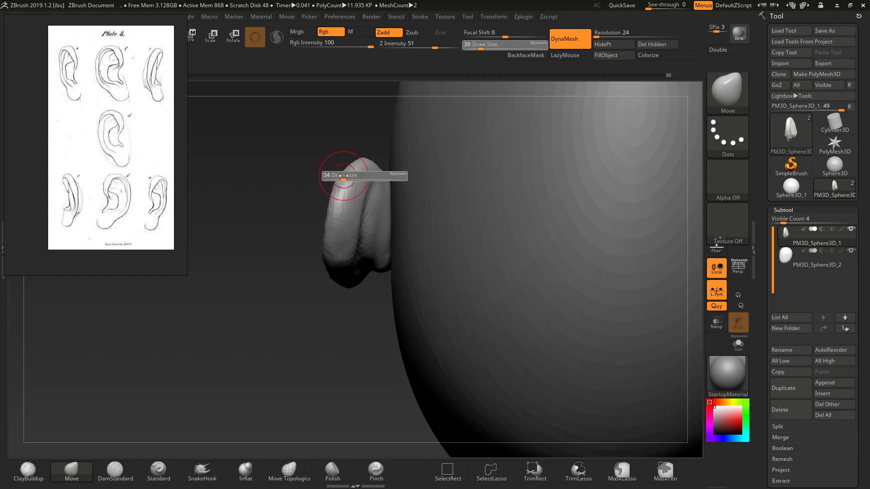
pyautogui.moveTo(297, 233)
pyautogui.mouseDown()
pyautogui.moveTo(473, 175)
pyautogui.moveTo(420, 215)
pyautogui.moveTo(451, 204)
pyautogui.moveTo(453, 266)
pyautogui.moveTo(374, 288)
pyautogui.moveTo(358, 313)
pyautogui.mouseUp()
pyautogui.press('s')
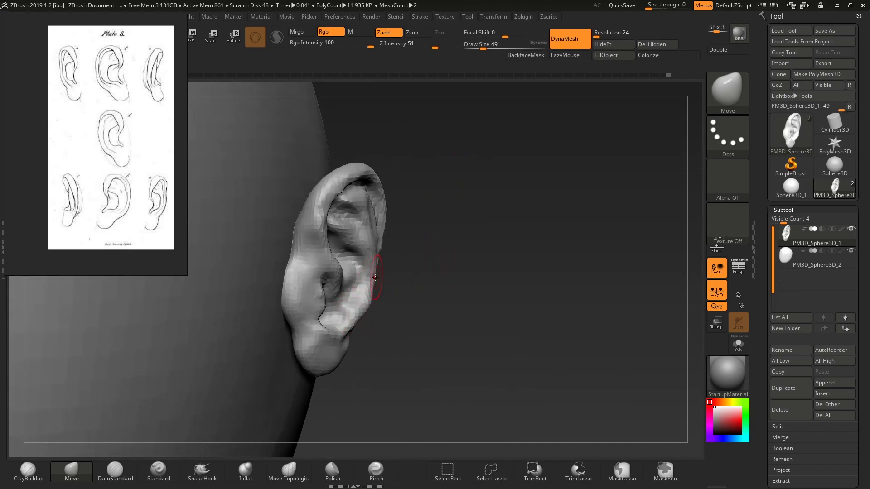
pyautogui.moveTo(389, 286)
pyautogui.mouseDown()
pyautogui.moveTo(400, 286)
pyautogui.moveTo(376, 279)
pyautogui.moveTo(375, 261)
pyautogui.mouseUp()
# Adjust the antihelix and the adjoining outer rim with the Move brush at draw size 65
pyautogui.press('s')
pyautogui.press('s')
pyautogui.moveTo(374, 261); pyautogui.dragTo(370, 261)
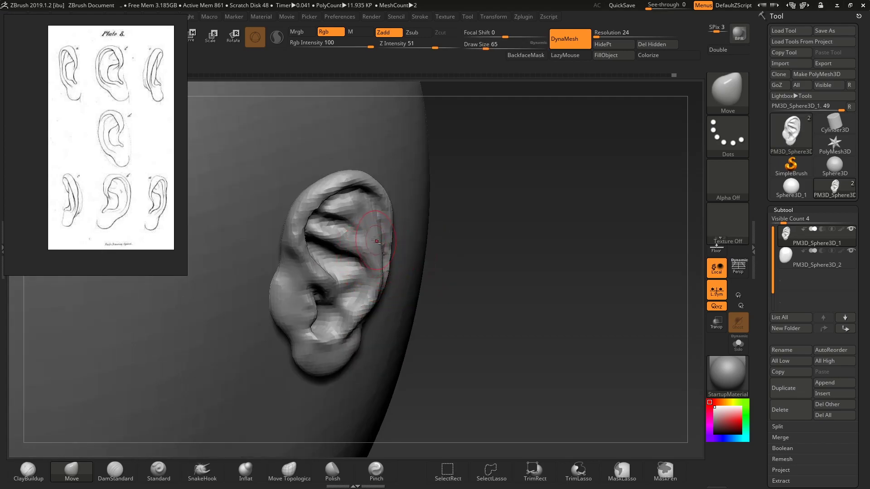
pyautogui.moveTo(496, 260); pyautogui.dragTo(437, 255)
pyautogui.moveTo(371, 215)
pyautogui.mouseDown()
pyautogui.moveTo(359, 207)
pyautogui.moveTo(383, 237)
pyautogui.moveTo(347, 197)
pyautogui.moveTo(316, 219)
pyautogui.moveTo(369, 193)
pyautogui.moveTo(384, 202)
pyautogui.moveTo(397, 292)
pyautogui.mouseUp()
# Carve the groove along the inside of the helix with DamStandard at draw size 33
pyautogui.press('s')
pyautogui.press('3')
pyautogui.press('s')
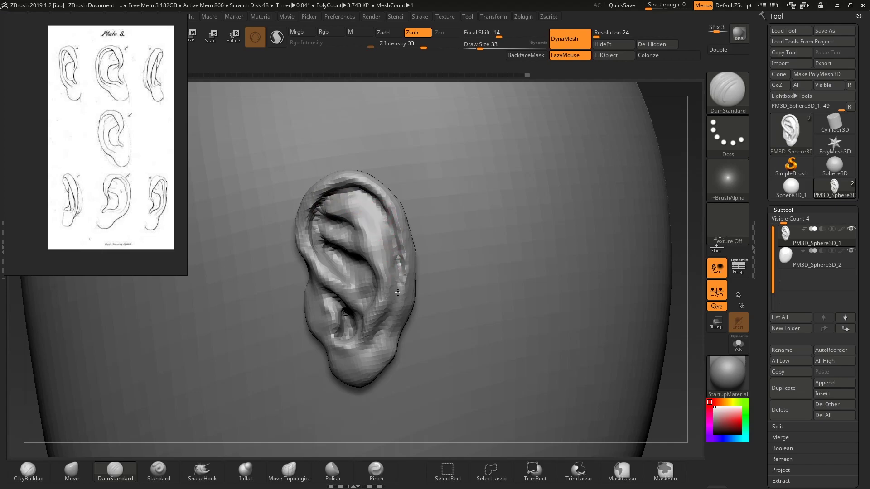
pyautogui.moveTo(685, 378); pyautogui.dragTo(395, 318)
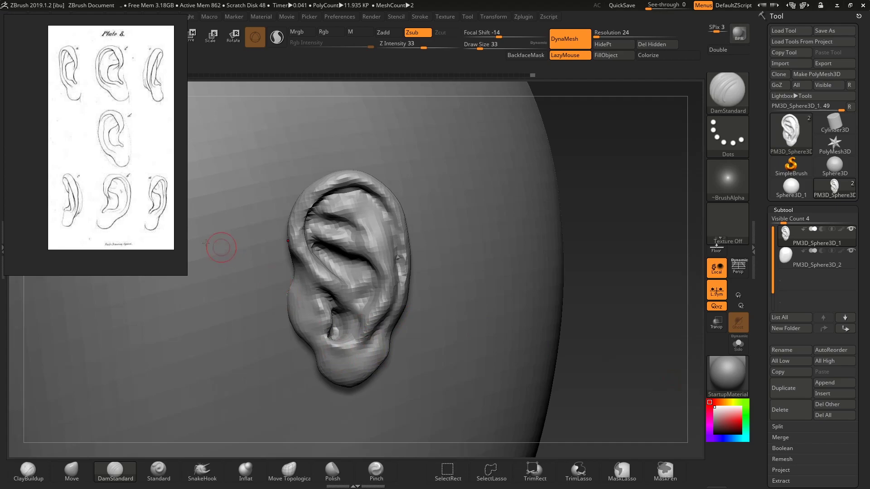
# Bring the black-and-white ear photograph into close view on the reference board
pyautogui.scroll(-4, 93, 190)
pyautogui.moveTo(116, 224); pyautogui.dragTo(146, 124, button='middle')
pyautogui.moveTo(113, 203); pyautogui.dragTo(122, 135, button='middle')
pyautogui.scroll(2, 127, 194)
pyautogui.scroll(2, 131, 205)
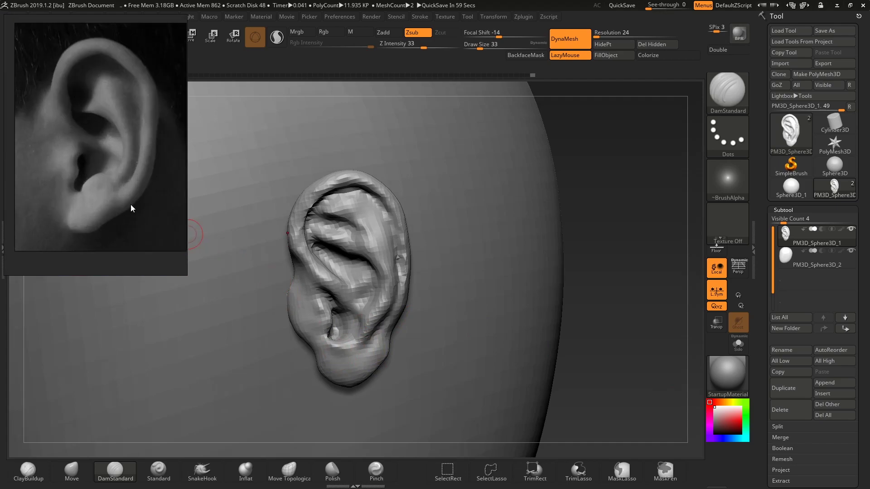
# Adjust the lower concha and the tragus area with the Move brush at draw size 41
pyautogui.moveTo(619, 390)
pyautogui.keyDown('shift'); pyautogui.mouseDown()
pyautogui.moveTo(626, 402)
pyautogui.moveTo(627, 365)
pyautogui.mouseUp(); pyautogui.keyUp('shift')
pyautogui.press('b')
pyautogui.press('m')
pyautogui.press('v')
pyautogui.press('s')
pyautogui.moveTo(338, 295); pyautogui.dragTo(334, 290)
pyautogui.press('s')
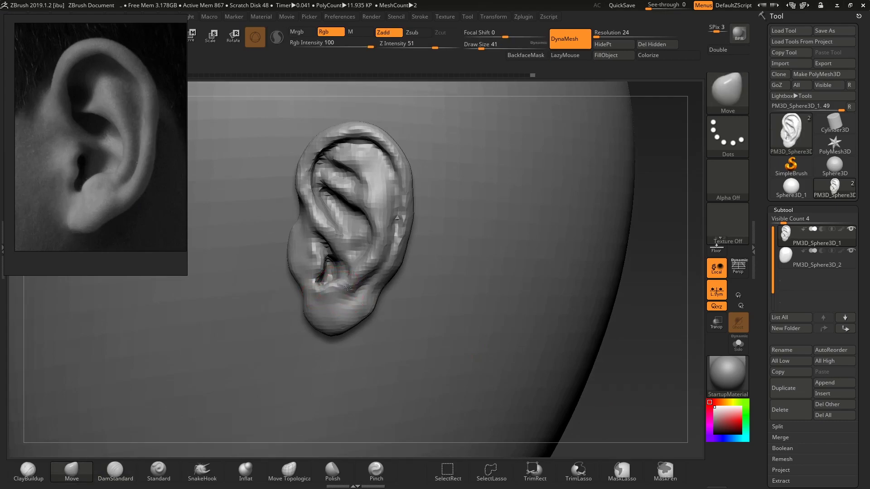
pyautogui.press('s')
pyautogui.moveTo(320, 258); pyautogui.dragTo(320, 250)
pyautogui.press('s')
pyautogui.press('s')
# Refine the tragus and the edge of the ear canal using ClayBuildup and DamStandard at draw size 22
pyautogui.press('b')
pyautogui.press('c')
pyautogui.press('b')
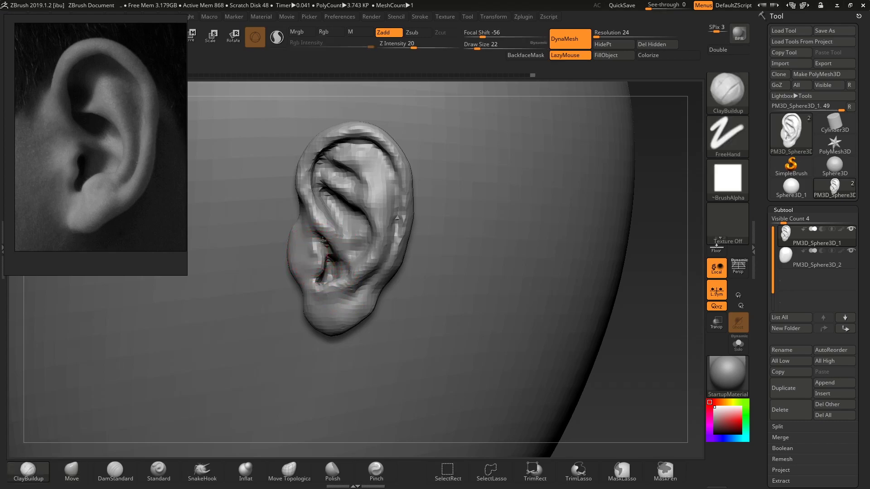
pyautogui.press('b')
pyautogui.press('d')
pyautogui.press('s')
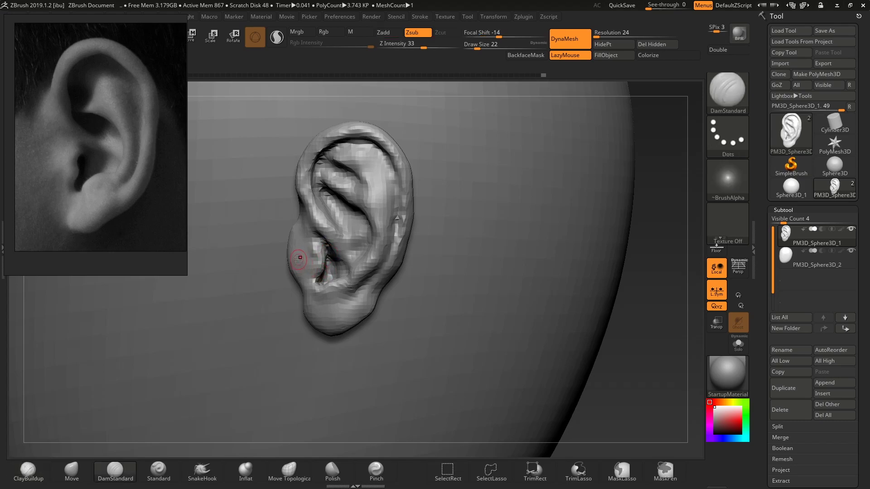
pyautogui.press('b')
pyautogui.press('c')
pyautogui.press('b')
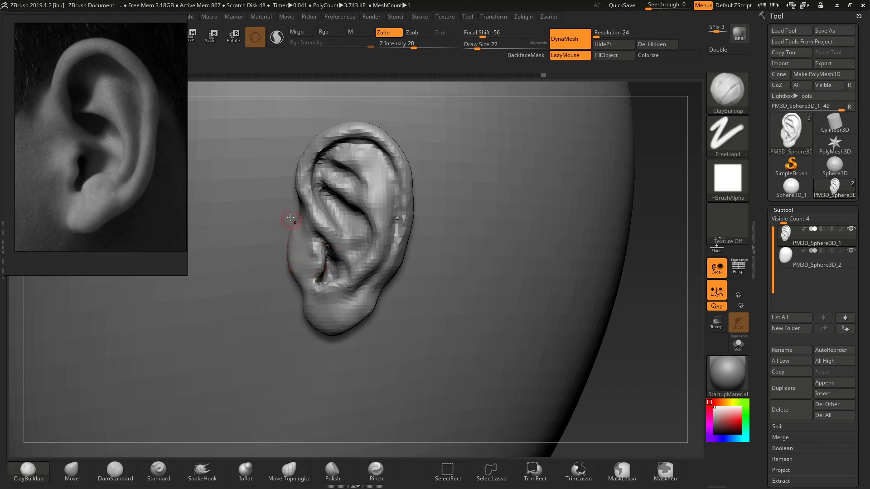
# Reshape the front edge of the helix with the Move brush at draw sizes 56, 62 and 71
pyautogui.press('b')
pyautogui.press('m')
pyautogui.press('v')
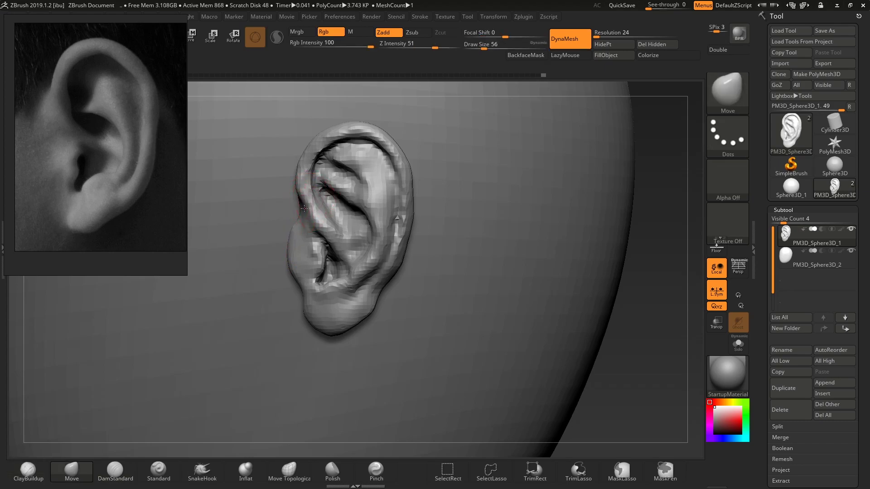
pyautogui.press('s')
pyautogui.moveTo(304, 204); pyautogui.dragTo(306, 204)
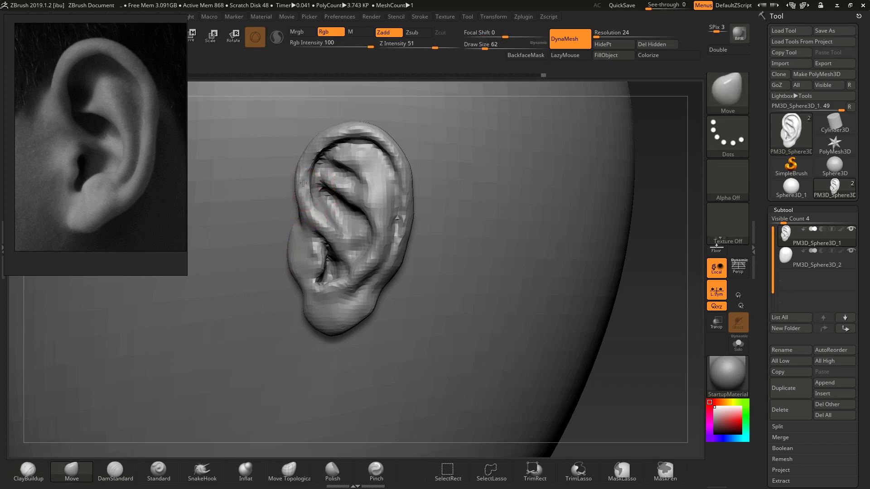
pyautogui.moveTo(310, 167); pyautogui.dragTo(329, 130)
pyautogui.press('s')
pyautogui.click(322, 147)
pyautogui.press('s')
pyautogui.click(307, 164)
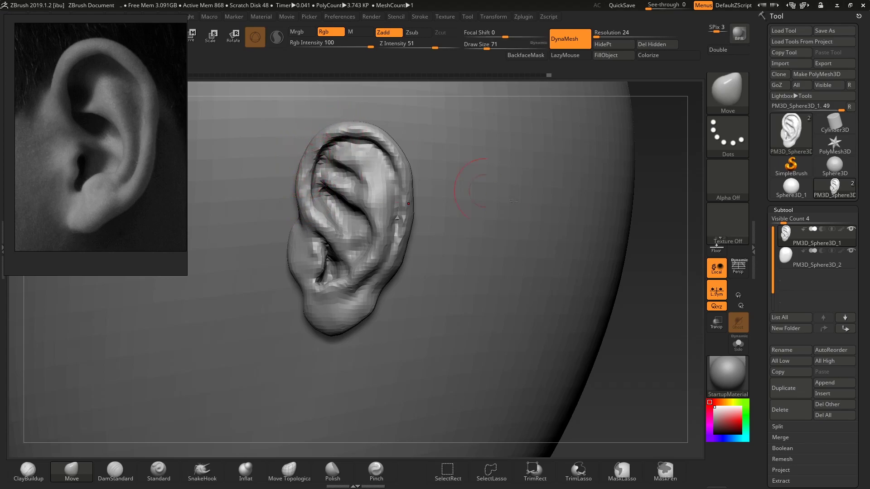
# Reshape the upper helix as seen from the front with the Move brush at draw sizes 108 and 112
pyautogui.moveTo(648, 316); pyautogui.dragTo(345, 195)
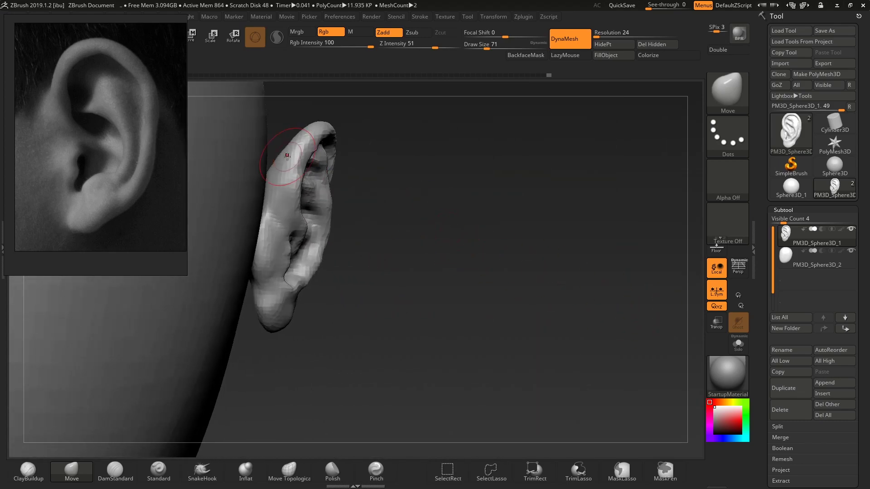
pyautogui.moveTo(417, 180); pyautogui.dragTo(378, 177)
pyautogui.press('b')
pyautogui.press('c')
pyautogui.press('b')
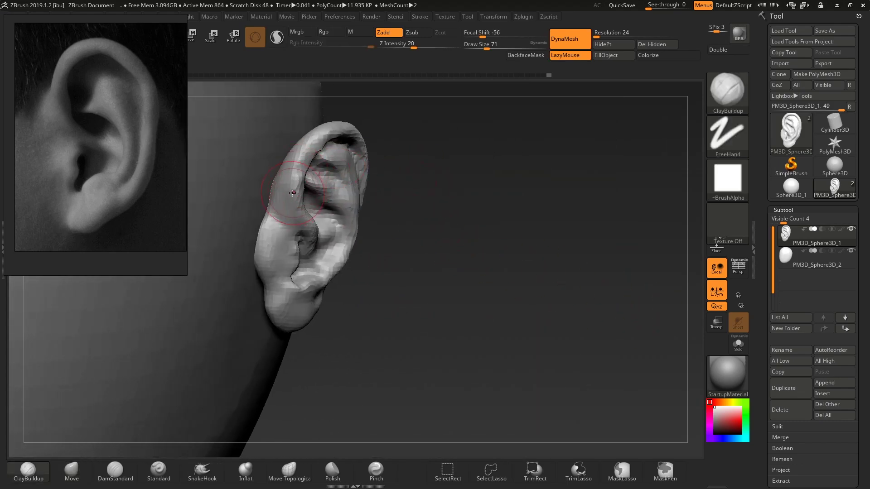
pyautogui.press('b')
pyautogui.press('m')
pyautogui.press('v')
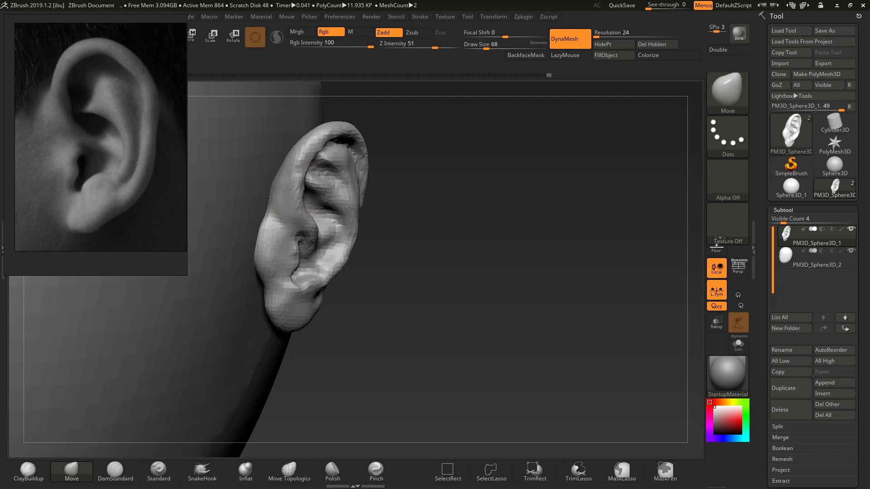
pyautogui.moveTo(406, 231); pyautogui.dragTo(446, 238)
pyautogui.write('108')
pyautogui.press('Return')
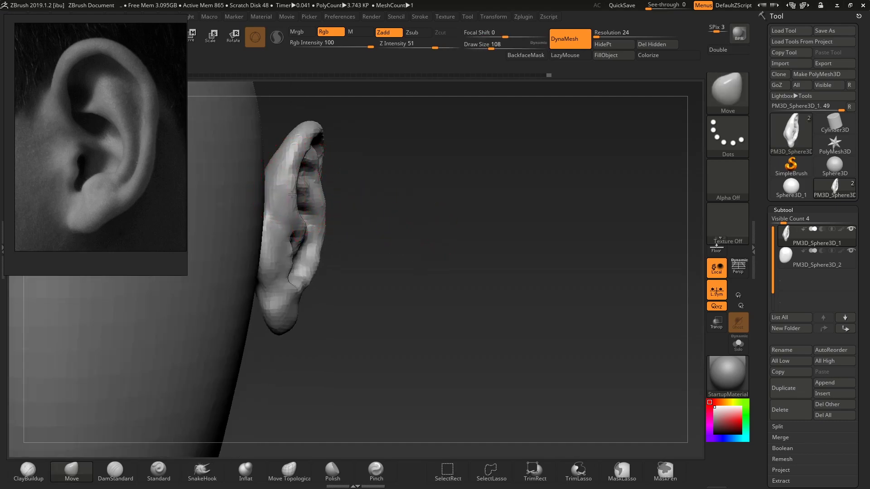
pyautogui.press('s')
pyautogui.moveTo(297, 150)
pyautogui.mouseDown()
pyautogui.moveTo(288, 138)
pyautogui.moveTo(307, 130)
pyautogui.mouseUp()
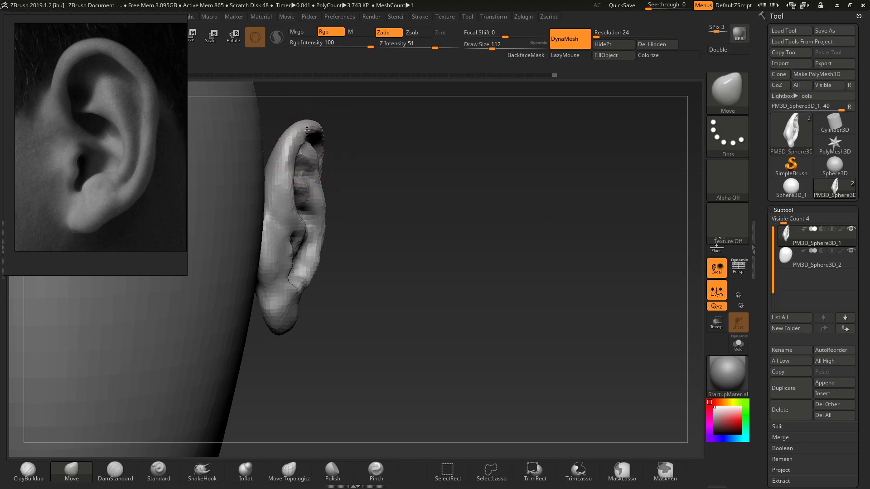
# Adjust the inner folds and antihelix from the front with the Move brush at draw size 65
pyautogui.press('s')
pyautogui.moveTo(317, 219); pyautogui.dragTo(310, 219)
pyautogui.moveTo(319, 250); pyautogui.dragTo(322, 249)
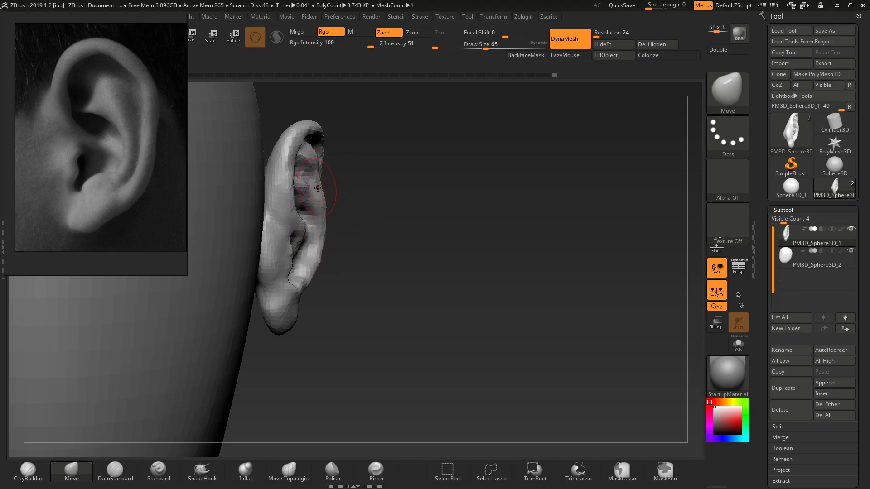
pyautogui.press('s')
pyautogui.moveTo(314, 185)
pyautogui.mouseDown()
pyautogui.moveTo(333, 204)
pyautogui.moveTo(313, 207)
pyautogui.moveTo(532, 254)
pyautogui.mouseUp()
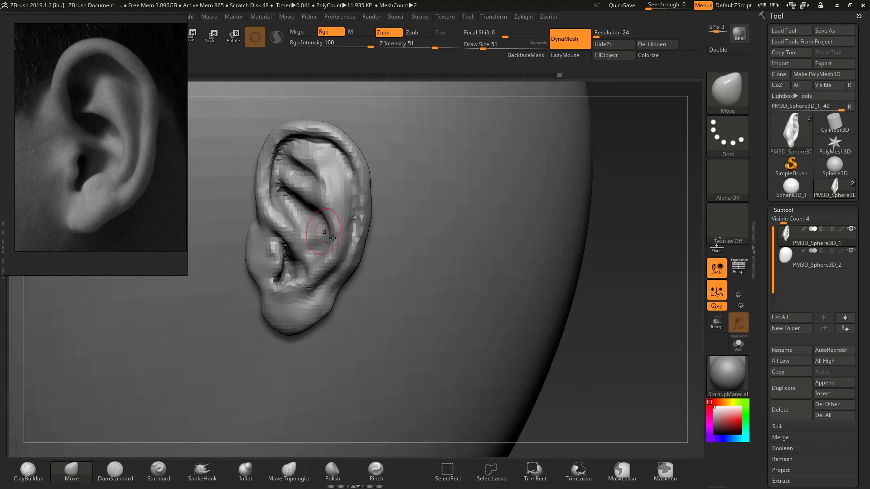
# Pull the ear's rear outer rim slightly outward with the Move brush
pyautogui.press('s')
pyautogui.moveTo(366, 218); pyautogui.dragTo(374, 225)
pyautogui.press('s')
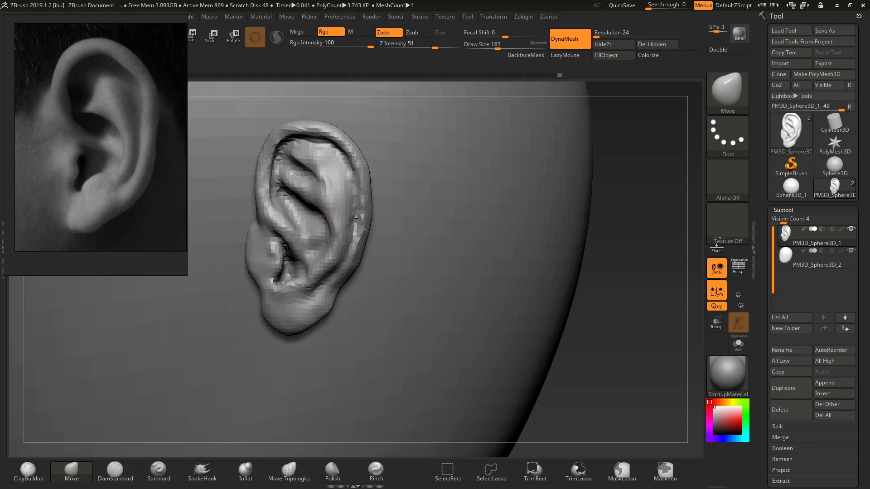
pyautogui.press('s')
pyautogui.moveTo(353, 189)
pyautogui.mouseDown()
pyautogui.moveTo(338, 189)
pyautogui.moveTo(341, 182)
pyautogui.mouseUp()
# Inspect the ear's polygon wireframe and the render preview shadow settings
pyautogui.hotkey('shift', 'f')
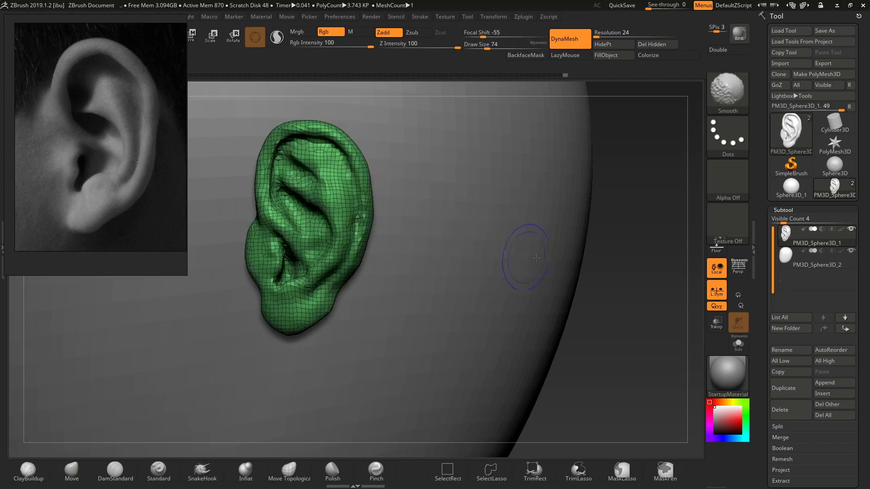
pyautogui.keyDown('shift'); pyautogui.moveTo(646, 312); pyautogui.dragTo(564, 271); pyautogui.keyUp('shift')
pyautogui.hotkey('shift', 'f')
pyautogui.moveTo(619, 324); pyautogui.dragTo(527, 233)
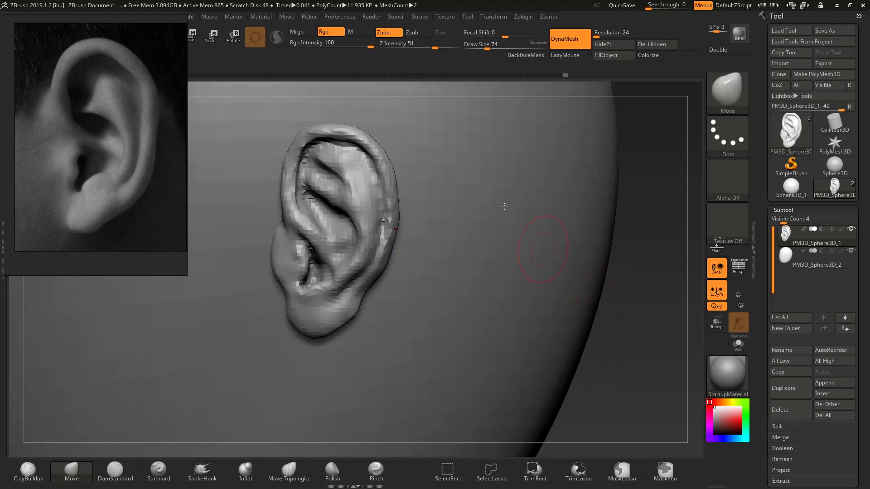
pyautogui.click(373, 16)
pyautogui.click(404, 266)
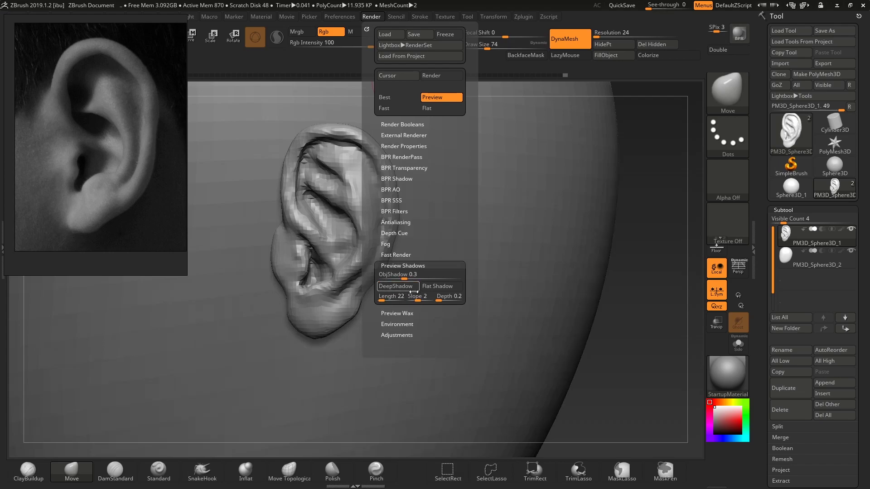
# Refine the upper inner folds of the ear with DamStandard at draw size 23, following the photo reference
pyautogui.moveTo(592, 361); pyautogui.dragTo(598, 316)
pyautogui.press('s')
pyautogui.press('Return')
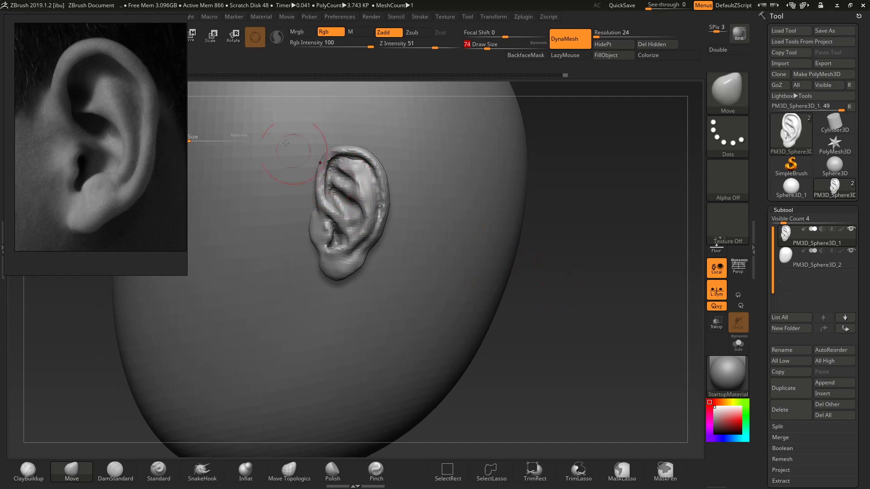
pyautogui.moveTo(193, 138); pyautogui.dragTo(192, 138)
pyautogui.press('s')
pyautogui.click(359, 189)
pyautogui.moveTo(359, 190); pyautogui.dragTo(339, 185)
pyautogui.press('3')
pyautogui.press('s')
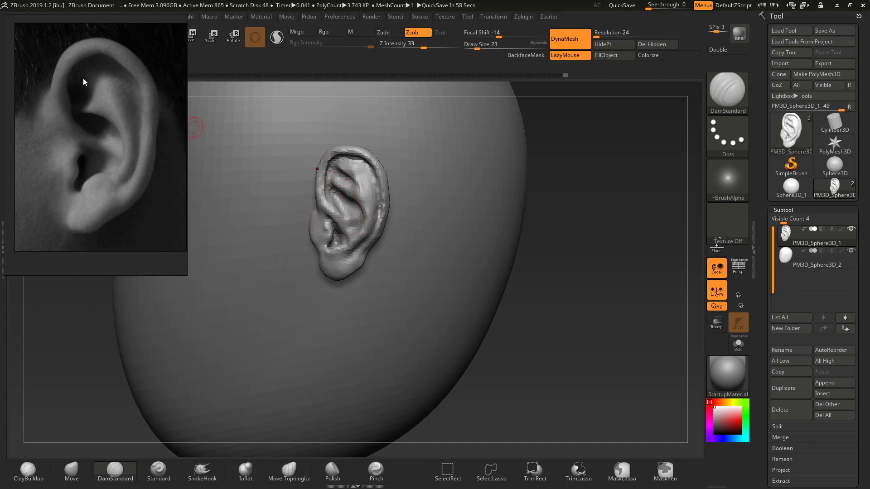
pyautogui.keyDown('alt'); pyautogui.moveTo(549, 267); pyautogui.dragTo(548, 308); pyautogui.keyUp('alt')
pyautogui.moveTo(325, 182)
pyautogui.mouseDown()
pyautogui.moveTo(354, 200)
pyautogui.moveTo(369, 252)
pyautogui.moveTo(335, 285)
pyautogui.moveTo(348, 305)
pyautogui.moveTo(368, 299)
pyautogui.mouseUp()
pyautogui.press('s')
# Push the front edges of the tragus and earlobe inward with the Move brush at draw sizes 83 and 46
pyautogui.press('2')
pyautogui.press('s')
pyautogui.press('s')
pyautogui.press('s')
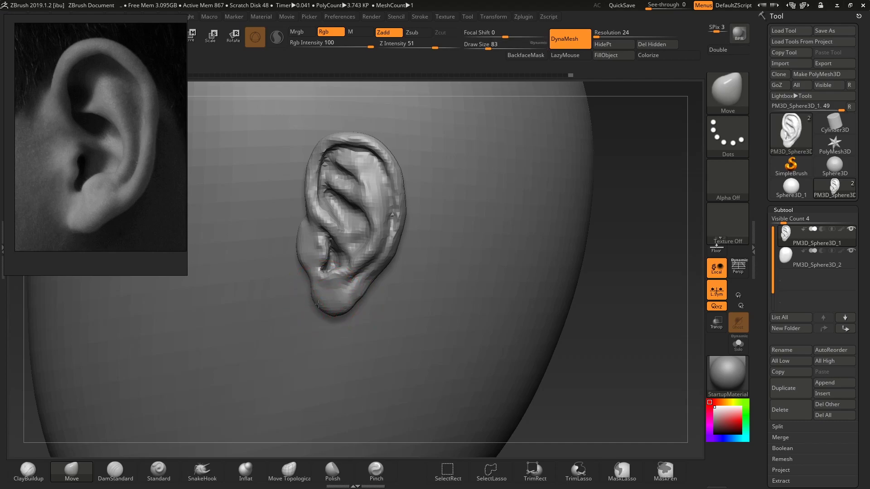
pyautogui.press('s')
pyautogui.moveTo(303, 265); pyautogui.dragTo(286, 263)
pyautogui.press('s')
pyautogui.moveTo(301, 236); pyautogui.dragTo(297, 237)
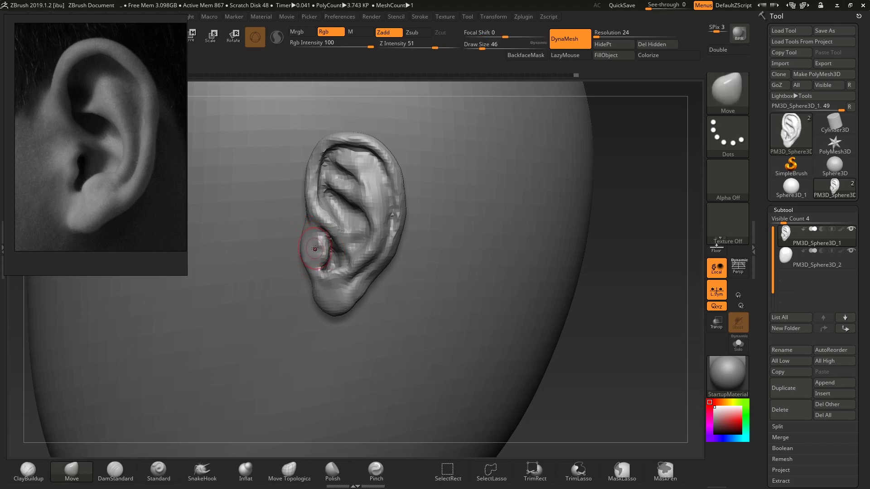
# Reshape the antitragus above the earlobe with the Move brush at draw size 46
pyautogui.moveTo(517, 334); pyautogui.dragTo(490, 330)
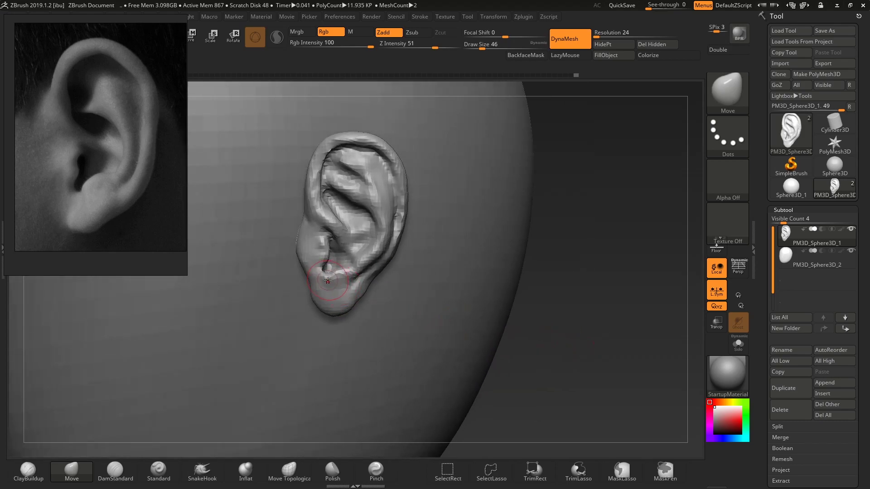
pyautogui.moveTo(336, 271); pyautogui.dragTo(336, 280)
pyautogui.moveTo(547, 331); pyautogui.dragTo(516, 329)
# Carve the ear canal and the notch beside the tragus with DamStandard at draw size 33
pyautogui.press('3')
pyautogui.press('s')
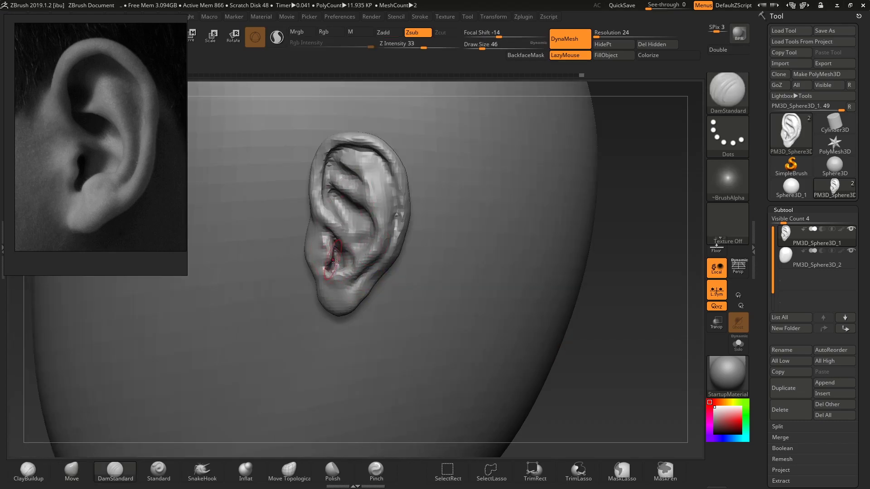
pyautogui.press('s')
pyautogui.moveTo(339, 260); pyautogui.dragTo(335, 263)
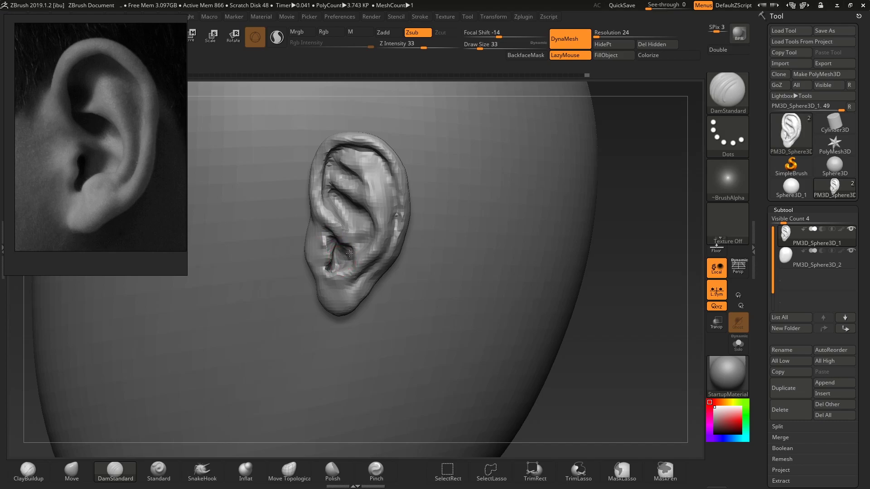
# Build up the crus of the helix above the ear canal with ClayBuildup at draw sizes 33 and 27
pyautogui.press('b')
pyautogui.press('c')
pyautogui.press('b')
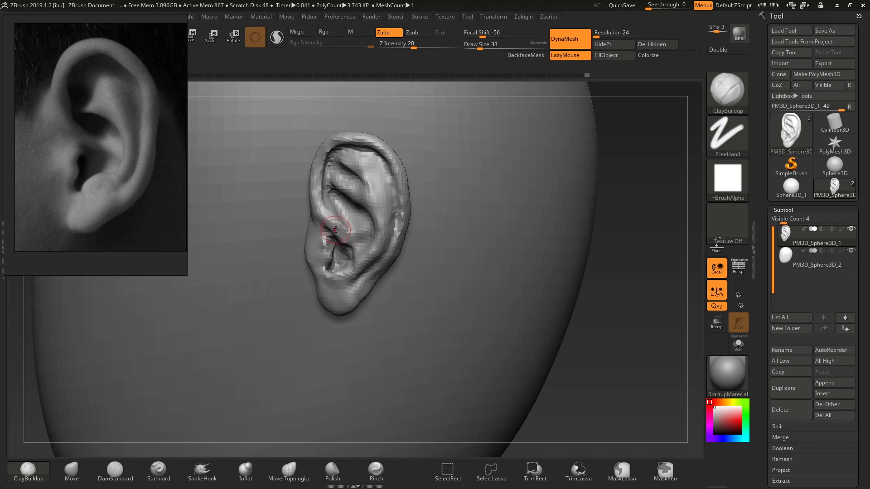
pyautogui.moveTo(316, 177); pyautogui.dragTo(318, 164)
pyautogui.moveTo(327, 209)
pyautogui.mouseDown()
pyautogui.moveTo(354, 238)
pyautogui.moveTo(373, 238)
pyautogui.mouseUp()
pyautogui.moveTo(602, 345)
pyautogui.mouseDown()
pyautogui.moveTo(616, 325)
pyautogui.moveTo(616, 358)
pyautogui.mouseUp()
pyautogui.press('s')
pyautogui.moveTo(334, 224); pyautogui.dragTo(332, 224)
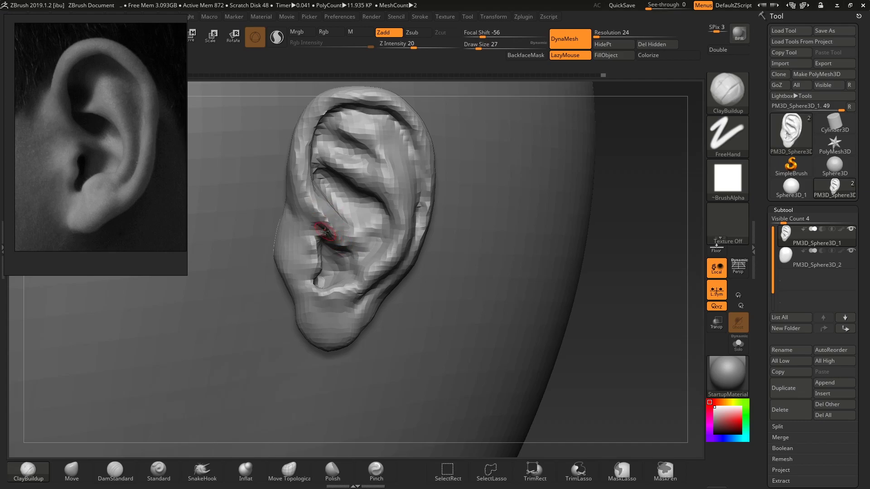
pyautogui.press('shift')
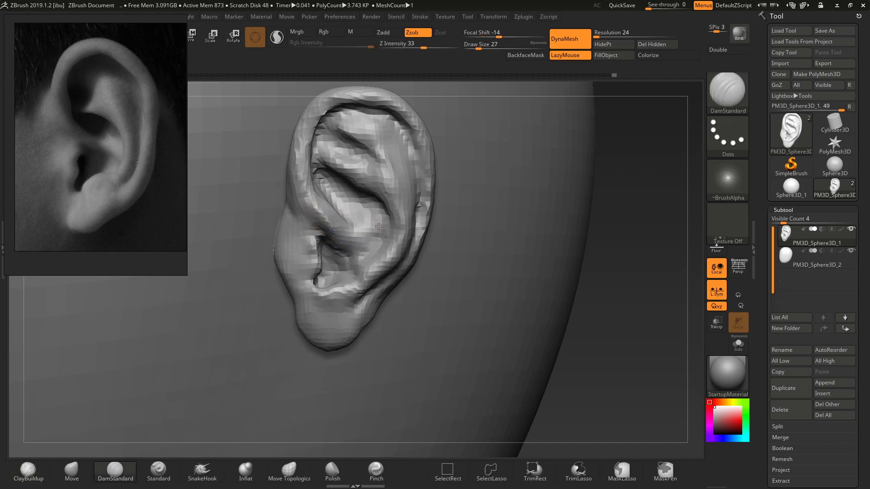
# Adjust the helix crus and the concha below it with the Move brush at draw sizes 44 and 46
pyautogui.press('b')
pyautogui.press('m')
pyautogui.press('v')
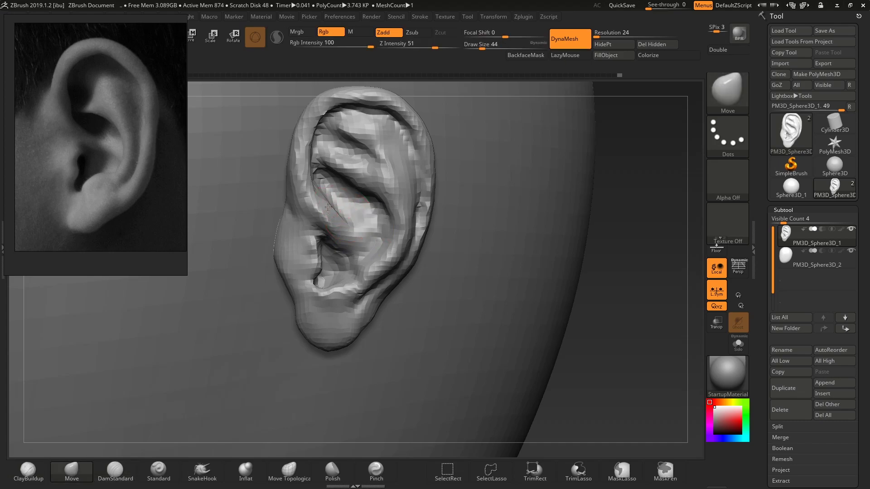
pyautogui.press('s')
pyautogui.moveTo(354, 228); pyautogui.dragTo(354, 228)
pyautogui.moveTo(358, 233); pyautogui.dragTo(339, 239)
pyautogui.press('s')
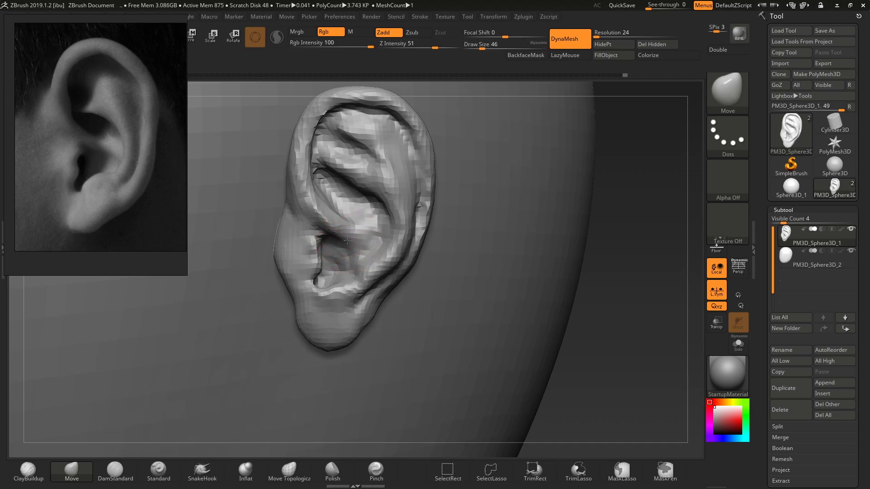
# Add volume in the concha and the upper inner folds with ClayBuildup at draw size 46
pyautogui.press('b')
pyautogui.press('c')
pyautogui.press('b')
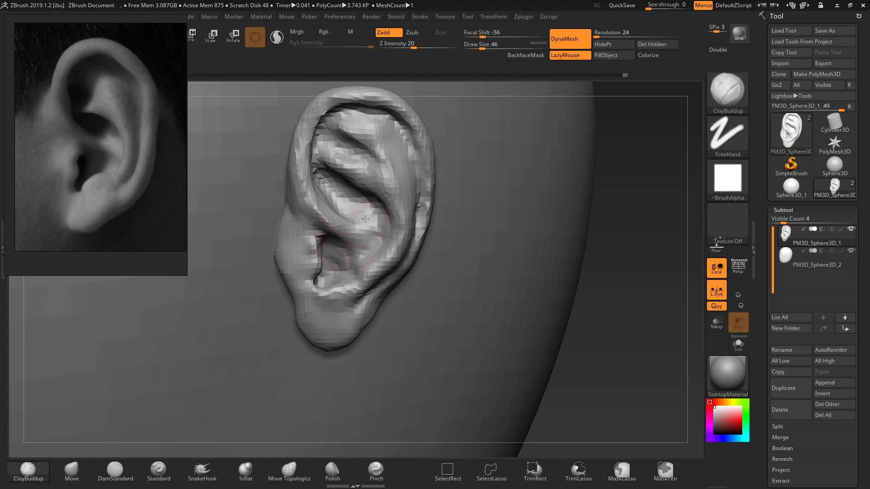
pyautogui.press('s')
pyautogui.moveTo(351, 202); pyautogui.dragTo(346, 199)
pyautogui.moveTo(327, 168)
pyautogui.mouseDown()
pyautogui.moveTo(346, 172)
pyautogui.moveTo(324, 141)
pyautogui.moveTo(346, 129)
pyautogui.moveTo(366, 133)
pyautogui.mouseUp()
pyautogui.press('s')
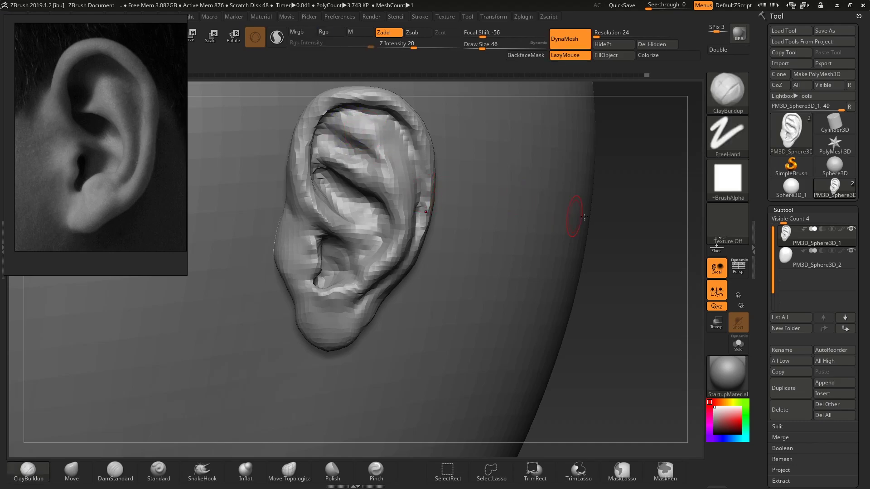
# Refine the groove between helix and antihelix with DamStandard and smooth the upper antihelix
pyautogui.moveTo(638, 236); pyautogui.dragTo(634, 235)
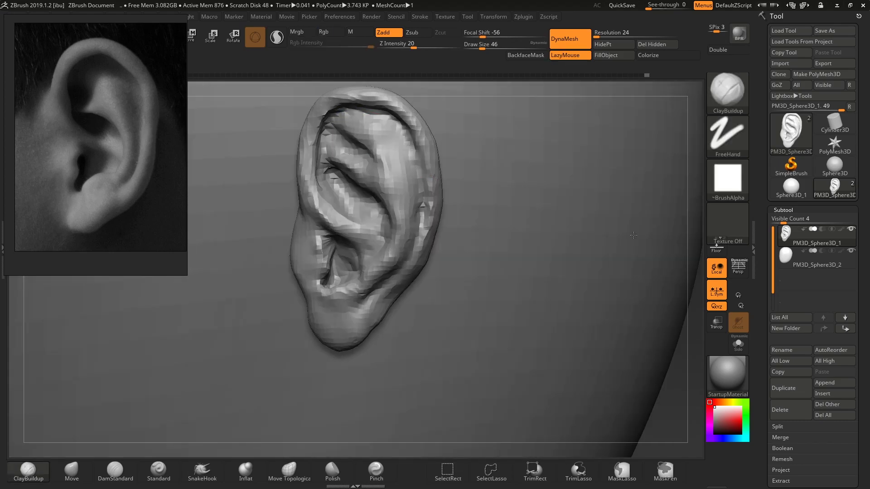
pyautogui.press('b')
pyautogui.press('d')
pyautogui.press('s')
pyautogui.moveTo(366, 118)
pyautogui.keyDown('shift'); pyautogui.mouseDown()
pyautogui.moveTo(399, 135)
pyautogui.moveTo(425, 221)
pyautogui.mouseUp(); pyautogui.keyUp('shift')
pyautogui.press('s')
pyautogui.moveTo(404, 147)
pyautogui.mouseDown()
pyautogui.moveTo(412, 148)
pyautogui.moveTo(384, 168)
pyautogui.mouseUp()
# Reshape the upper antihelix folds with the Move brush, reducing its draw size from 71 to 59, and smooth the triangular fossa
pyautogui.press('b')
pyautogui.press('m')
pyautogui.press('v')
pyautogui.press('s')
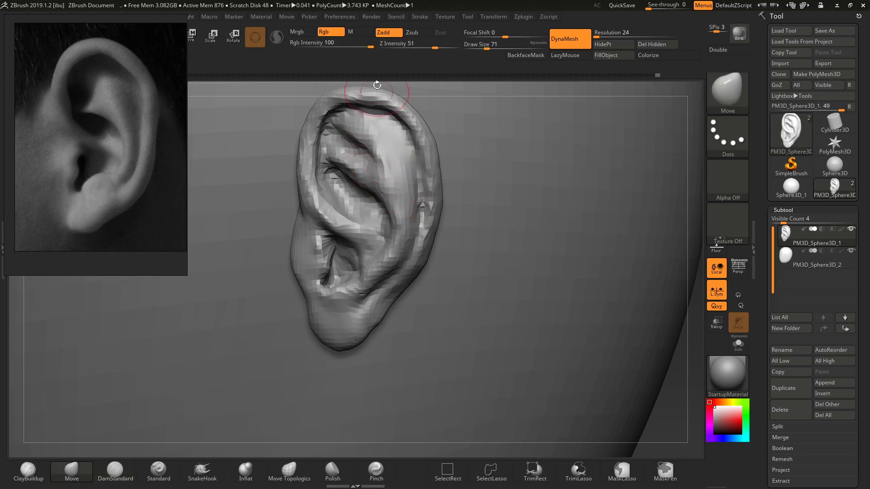
pyautogui.moveTo(377, 85); pyautogui.dragTo(360, 87)
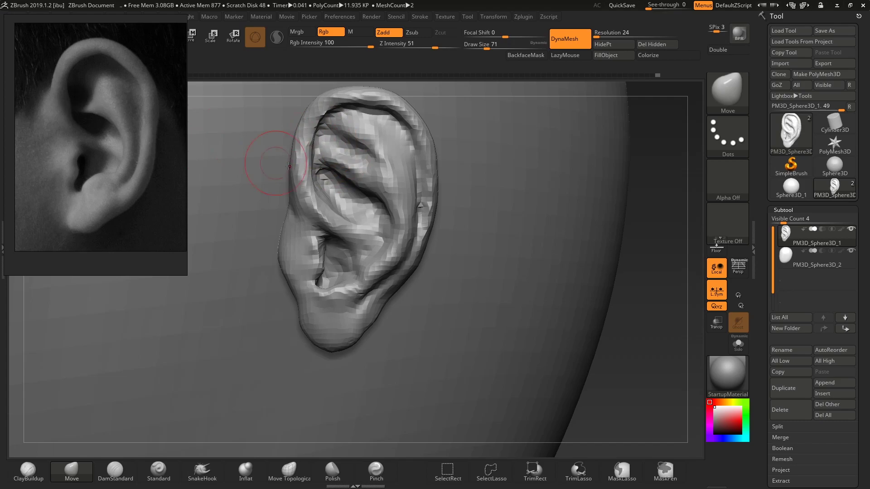
pyautogui.press('s')
pyautogui.moveTo(372, 157); pyautogui.dragTo(371, 158)
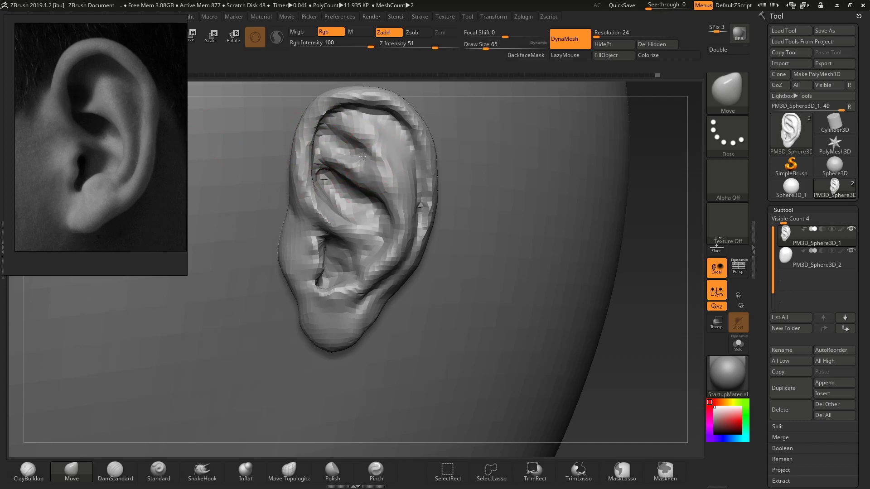
pyautogui.moveTo(656, 306); pyautogui.dragTo(630, 303)
pyautogui.press('s')
pyautogui.moveTo(372, 161); pyautogui.dragTo(377, 162)
pyautogui.moveTo(607, 230)
pyautogui.mouseDown()
pyautogui.moveTo(567, 230)
pyautogui.moveTo(581, 226)
pyautogui.mouseUp()
pyautogui.moveTo(482, 192); pyautogui.dragTo(489, 192)
pyautogui.press('s')
pyautogui.moveTo(354, 150); pyautogui.dragTo(352, 151)
pyautogui.moveTo(518, 191); pyautogui.dragTo(560, 192)
pyautogui.press('s')
pyautogui.moveTo(357, 146); pyautogui.dragTo(350, 136)
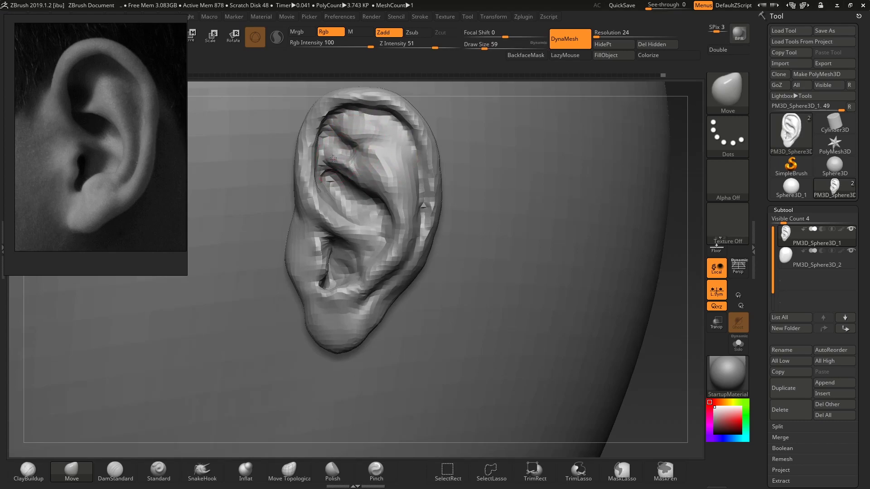
pyautogui.press('shift')
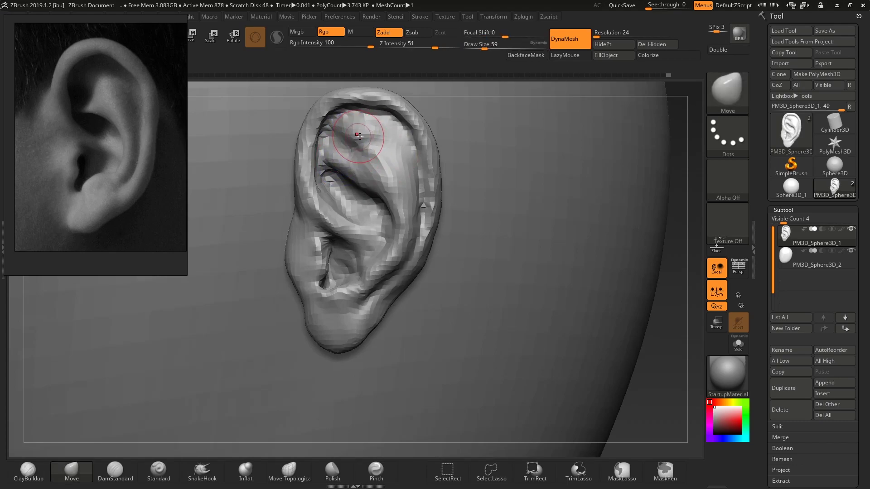
# Refine the triangular fossa under the upper helix with ClayBuildup and with DamStandard at draw size 31
pyautogui.press('1')
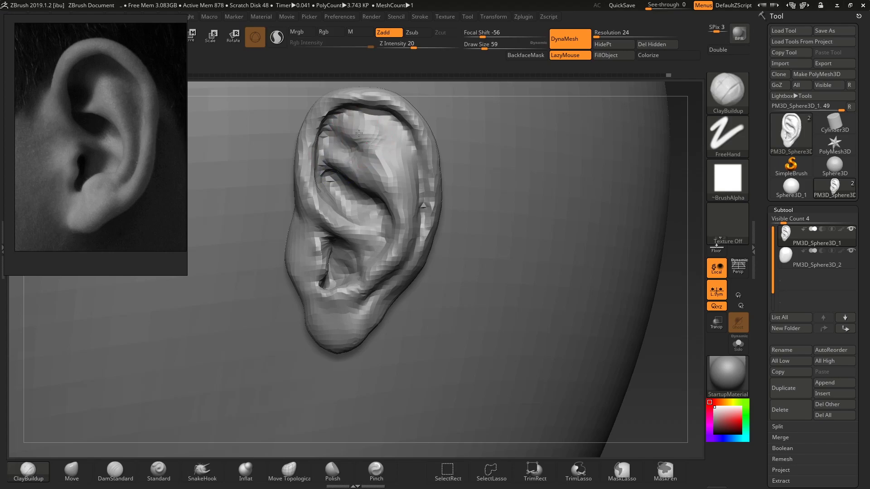
pyautogui.press('s')
pyautogui.moveTo(341, 162); pyautogui.dragTo(336, 162)
pyautogui.press('3')
pyautogui.press('s')
pyautogui.moveTo(332, 149); pyautogui.dragTo(331, 149)
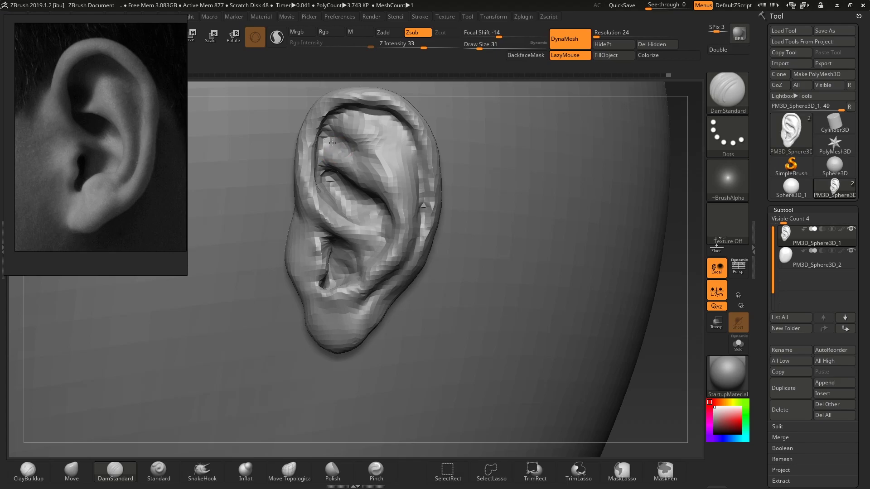
# Push the front edge of the helix outward with the Move brush at draw size 112
pyautogui.press('b')
pyautogui.press('m')
pyautogui.press('v')
pyautogui.press('s')
pyautogui.moveTo(301, 164); pyautogui.dragTo(299, 160)
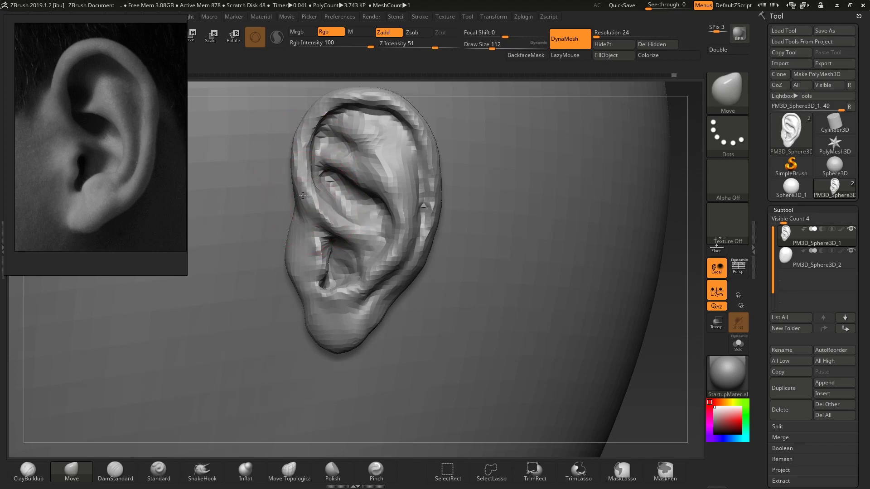
# Shape the lower crus of the antihelix overhanging the concha with the Move brush at draw sizes 59 and 62
pyautogui.press('s')
pyautogui.moveTo(362, 170)
pyautogui.mouseDown()
pyautogui.moveTo(330, 172)
pyautogui.moveTo(330, 181)
pyautogui.moveTo(385, 192)
pyautogui.mouseUp()
pyautogui.press('s')
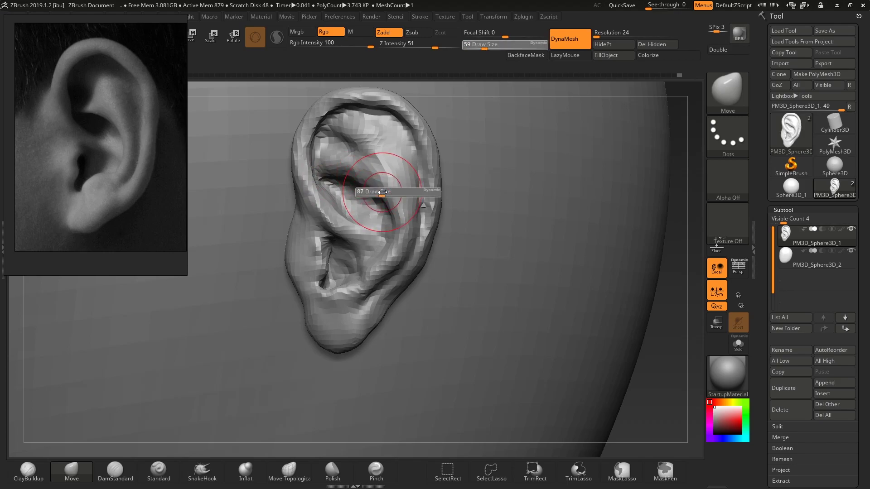
pyautogui.press('s')
pyautogui.moveTo(389, 139); pyautogui.dragTo(385, 139)
pyautogui.press('s')
pyautogui.moveTo(363, 188)
pyautogui.mouseDown()
pyautogui.moveTo(371, 189)
pyautogui.moveTo(332, 175)
pyautogui.mouseUp()
pyautogui.press('s')
pyautogui.press('s')
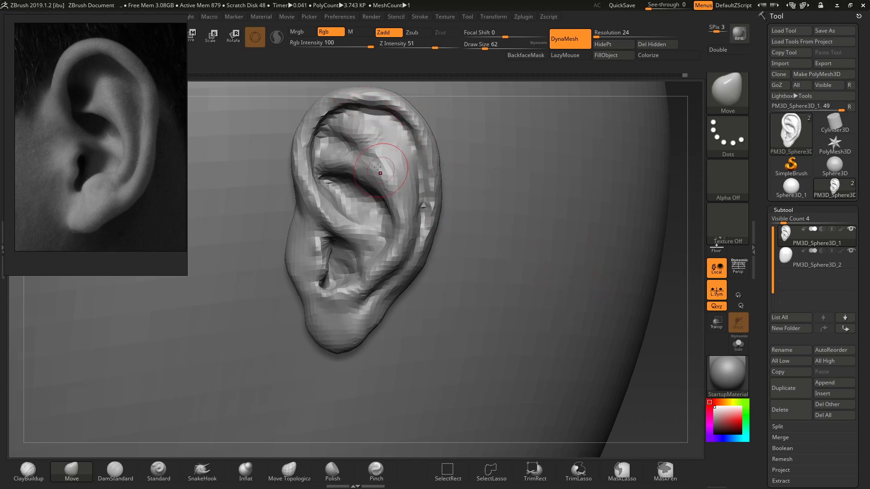
# Round out the upper front contour of the helix with the Move brush at draw size 116
pyautogui.press('s')
pyautogui.moveTo(422, 134)
pyautogui.mouseDown()
pyautogui.moveTo(444, 136)
pyautogui.moveTo(422, 130)
pyautogui.mouseUp()
pyautogui.press('s')
pyautogui.keyDown('alt'); pyautogui.moveTo(427, 83); pyautogui.dragTo(424, 110); pyautogui.keyUp('alt')
pyautogui.press('s')
pyautogui.moveTo(406, 148); pyautogui.dragTo(392, 148)
pyautogui.press('s')
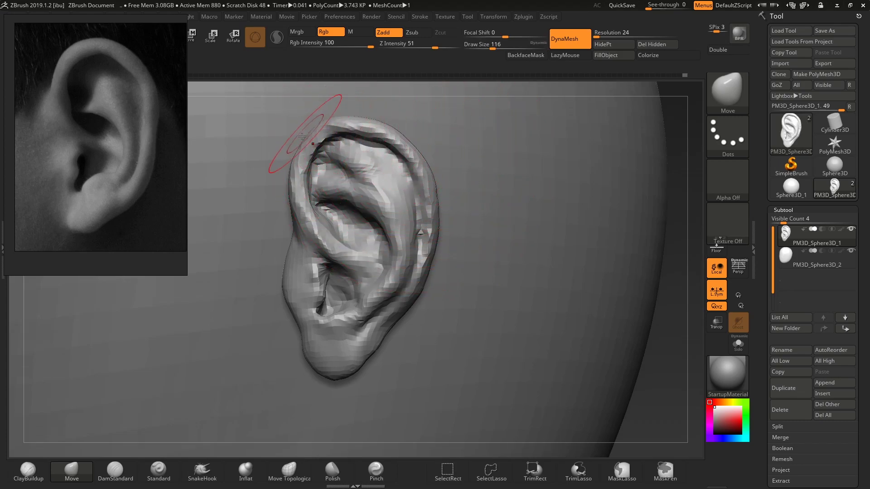
pyautogui.moveTo(297, 134); pyautogui.dragTo(290, 169)
# Define the concha and ear canal folds with DamStandard at draw size 31 and smooth the surfaces around them
pyautogui.press('3')
pyautogui.press('s')
pyautogui.moveTo(332, 259)
pyautogui.mouseDown()
pyautogui.moveTo(320, 259)
pyautogui.moveTo(319, 246)
pyautogui.moveTo(334, 258)
pyautogui.moveTo(319, 239)
pyautogui.mouseUp()
pyautogui.press('shift')
pyautogui.press('s')
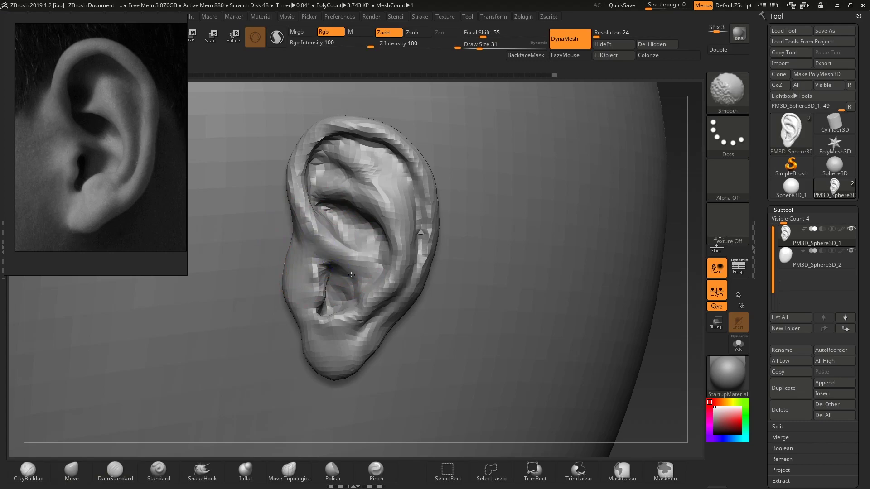
pyautogui.moveTo(345, 299)
pyautogui.mouseDown()
pyautogui.moveTo(318, 315)
pyautogui.moveTo(411, 241)
pyautogui.moveTo(402, 212)
pyautogui.moveTo(361, 181)
pyautogui.moveTo(402, 191)
pyautogui.mouseUp()
pyautogui.moveTo(322, 190)
pyautogui.mouseDown()
pyautogui.moveTo(399, 223)
pyautogui.moveTo(377, 258)
pyautogui.mouseUp()
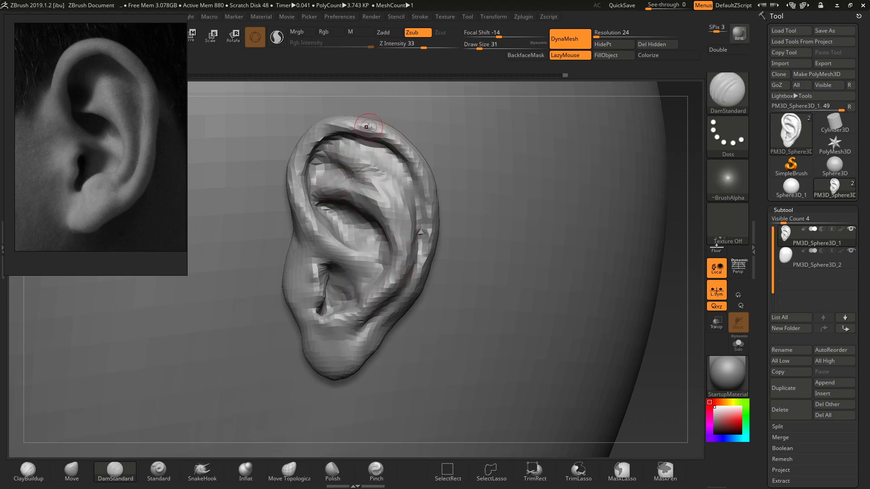
# Adjust the ear's profile against the head in front view with the Move brush, enlarging it to draw size 120
pyautogui.moveTo(650, 387)
pyautogui.keyDown('ctrl'); pyautogui.mouseDown()
pyautogui.moveTo(662, 399)
pyautogui.moveTo(559, 231)
pyautogui.moveTo(523, 236)
pyautogui.moveTo(439, 224)
pyautogui.moveTo(442, 286)
pyautogui.mouseUp(); pyautogui.keyUp('ctrl')
pyautogui.press('b')
pyautogui.press('m')
pyautogui.press('v')
pyautogui.press('s')
pyautogui.moveTo(326, 267)
pyautogui.mouseDown()
pyautogui.moveTo(337, 268)
pyautogui.moveTo(307, 275)
pyautogui.moveTo(311, 295)
pyautogui.moveTo(303, 302)
pyautogui.mouseUp()
pyautogui.press('s')
pyautogui.press('s')
pyautogui.moveTo(317, 252); pyautogui.dragTo(309, 252)
pyautogui.press('s')
pyautogui.moveTo(331, 199); pyautogui.dragTo(295, 200)
pyautogui.press('s')
pyautogui.moveTo(314, 159); pyautogui.dragTo(311, 156)
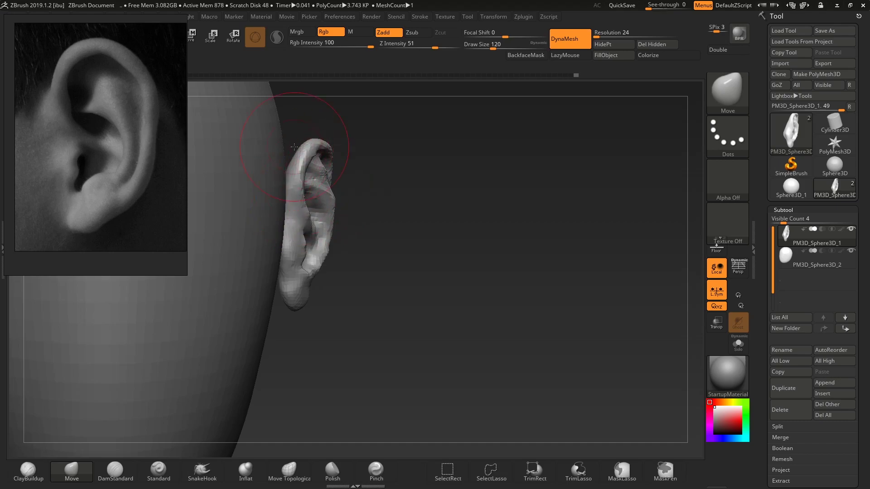
# Bring up the Plate 8 ear sketches as reference and adjust the antihelix profile with the Move brush at draw size 37
pyautogui.scroll(-4, 68, 129)
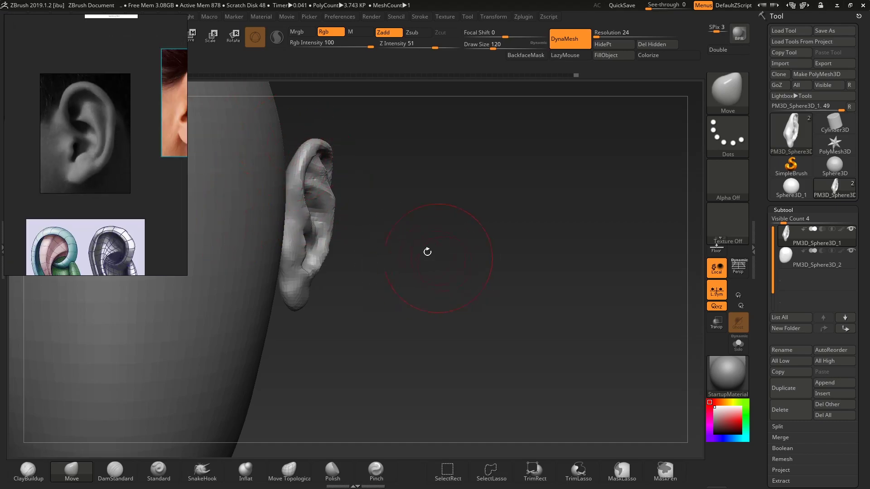
pyautogui.scroll(-5, 169, 202)
pyautogui.moveTo(158, 200); pyautogui.dragTo(147, 250, button='middle')
pyautogui.scroll(5, 133, 146)
pyautogui.moveTo(151, 129); pyautogui.dragTo(122, 177, button='middle')
pyautogui.scroll(5, 132, 168)
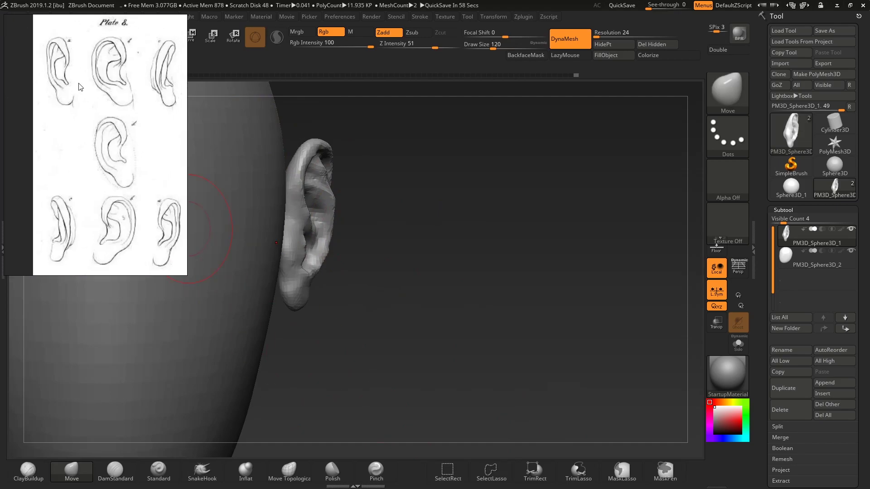
pyautogui.moveTo(361, 216)
pyautogui.mouseDown()
pyautogui.moveTo(325, 204)
pyautogui.moveTo(325, 178)
pyautogui.mouseUp()
pyautogui.press('s')
pyautogui.press('s')
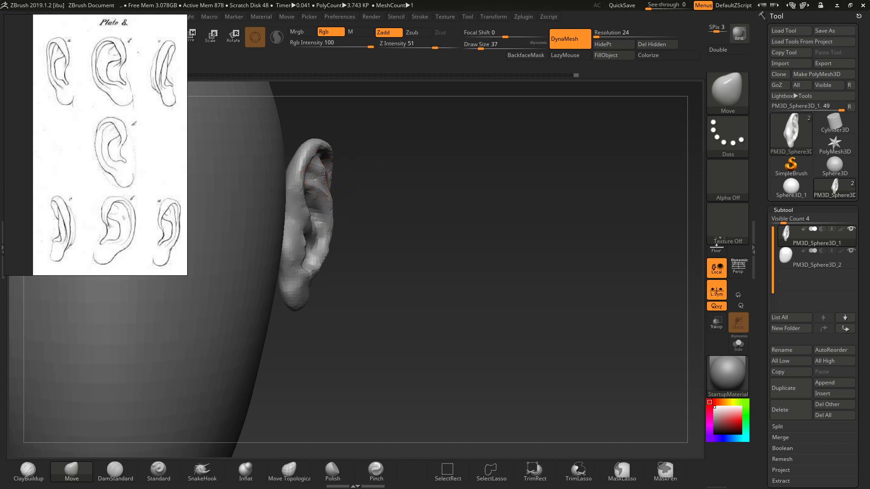
# Adjust the lower rear rim in front view with the Move brush at draw size 46 and smooth it
pyautogui.press('s')
pyautogui.moveTo(322, 229); pyautogui.dragTo(330, 230)
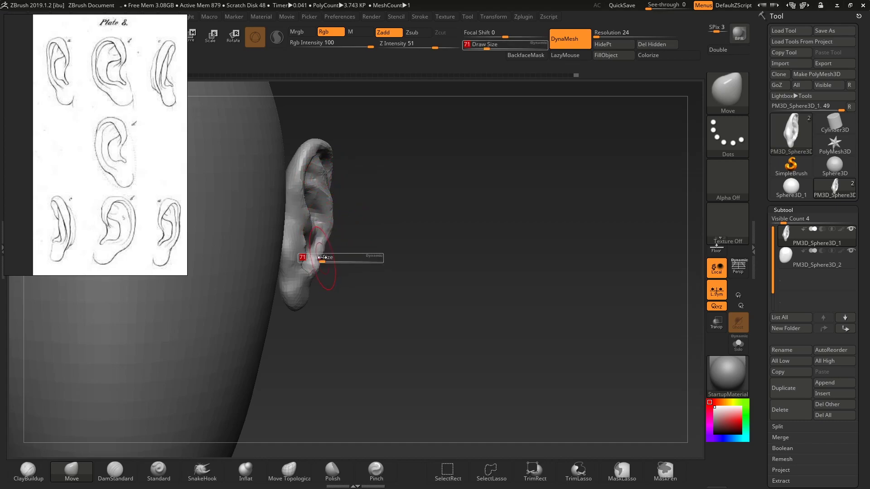
pyautogui.press('shift')
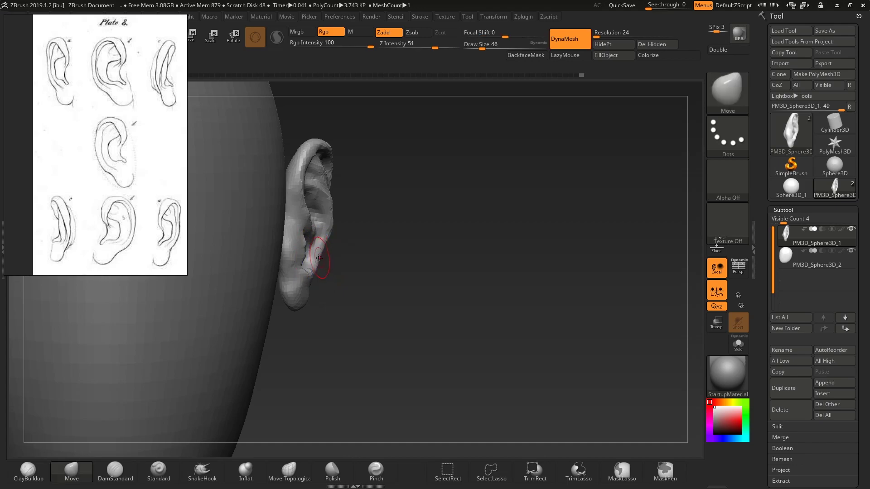
pyautogui.press('shift')
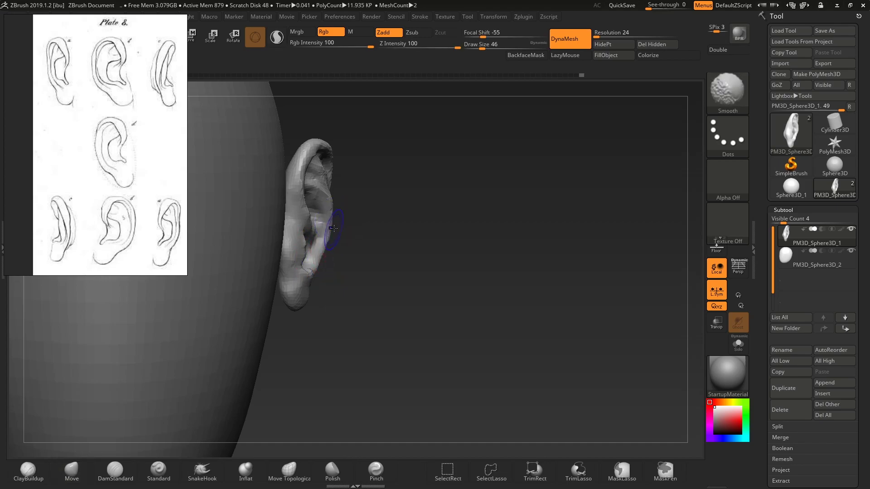
# Refine the upper helix outline from the side with the Move brush at draw size 62
pyautogui.moveTo(386, 266)
pyautogui.keyDown('alt'); pyautogui.mouseDown()
pyautogui.moveTo(387, 204)
pyautogui.moveTo(371, 204)
pyautogui.mouseUp(); pyautogui.keyUp('alt')
pyautogui.keyDown('alt'); pyautogui.moveTo(501, 209); pyautogui.dragTo(502, 259); pyautogui.keyUp('alt')
pyautogui.press('s')
pyautogui.moveTo(341, 180)
pyautogui.mouseDown()
pyautogui.moveTo(351, 180)
pyautogui.moveTo(317, 170)
pyautogui.moveTo(329, 199)
pyautogui.moveTo(332, 176)
pyautogui.mouseUp()
pyautogui.press('s')
pyautogui.press('s')
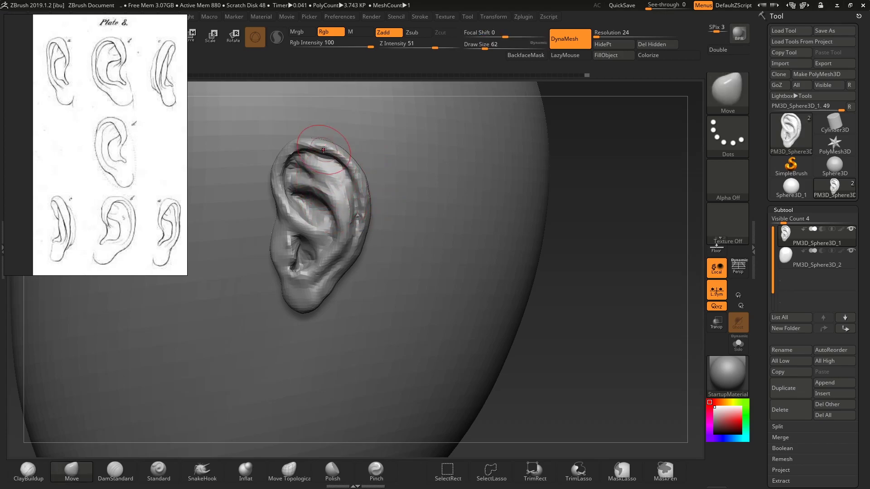
pyautogui.press('s')
pyautogui.moveTo(294, 153); pyautogui.dragTo(285, 149)
# Try adjusting the ear's overall shape on the full head with the Move brush at draw size 90, and undo it
pyautogui.keyDown('alt'); pyautogui.moveTo(565, 364); pyautogui.dragTo(475, 275); pyautogui.keyUp('alt')
pyautogui.keyDown('alt'); pyautogui.moveTo(437, 227); pyautogui.dragTo(497, 281); pyautogui.keyUp('alt')
pyautogui.press('s')
pyautogui.moveTo(371, 220); pyautogui.dragTo(371, 219)
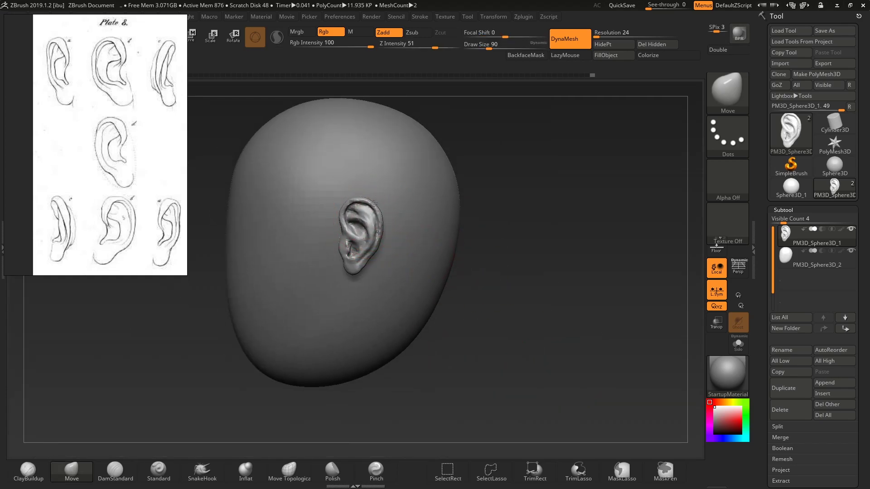
pyautogui.hotkey('ctrl', 'z')
# Try stretching the top of the ear into a pointed elf shape with the Move brush at draw sizes 65 and 46
pyautogui.moveTo(507, 282); pyautogui.dragTo(515, 282)
pyautogui.press('s')
pyautogui.moveTo(372, 224); pyautogui.dragTo(373, 224)
pyautogui.moveTo(424, 147); pyautogui.dragTo(416, 159)
pyautogui.press('s')
pyautogui.moveTo(361, 205); pyautogui.dragTo(355, 205)
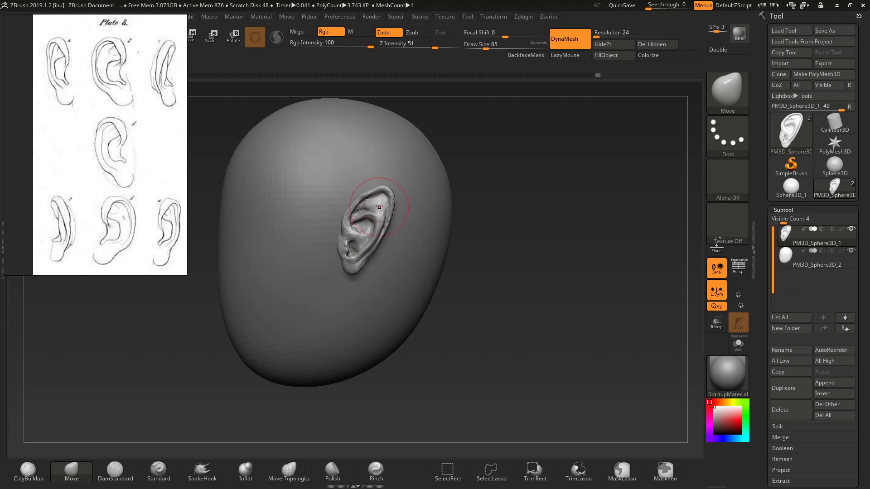
pyautogui.press('s')
pyautogui.moveTo(397, 178); pyautogui.dragTo(381, 178)
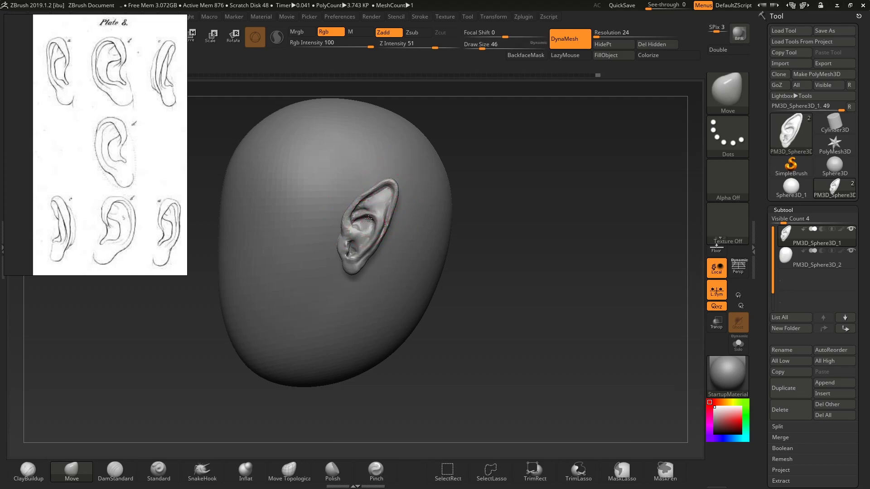
pyautogui.press('s')
pyautogui.moveTo(404, 180); pyautogui.dragTo(394, 184)
# Extend the pointed ear tip with SnakeHook at draw size 39, and undo the elf-ear changes
pyautogui.press('b')
pyautogui.press('s')
pyautogui.press('h')
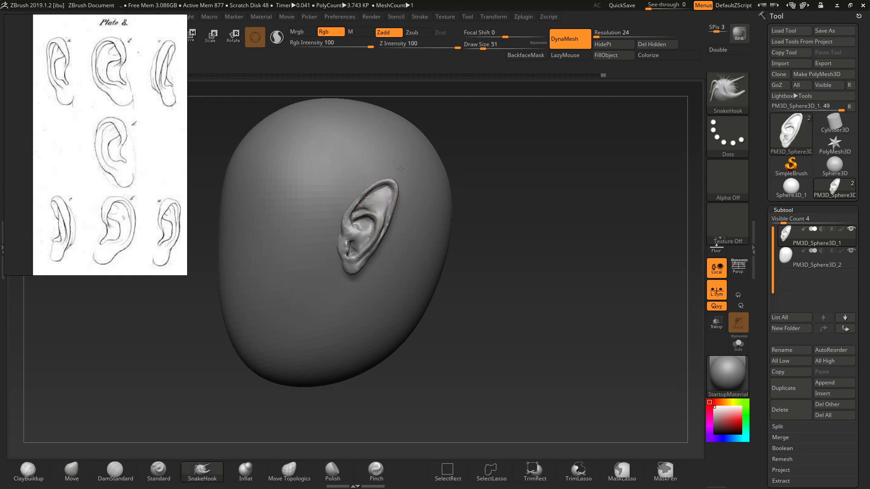
pyautogui.press('s')
pyautogui.moveTo(396, 180); pyautogui.dragTo(397, 177)
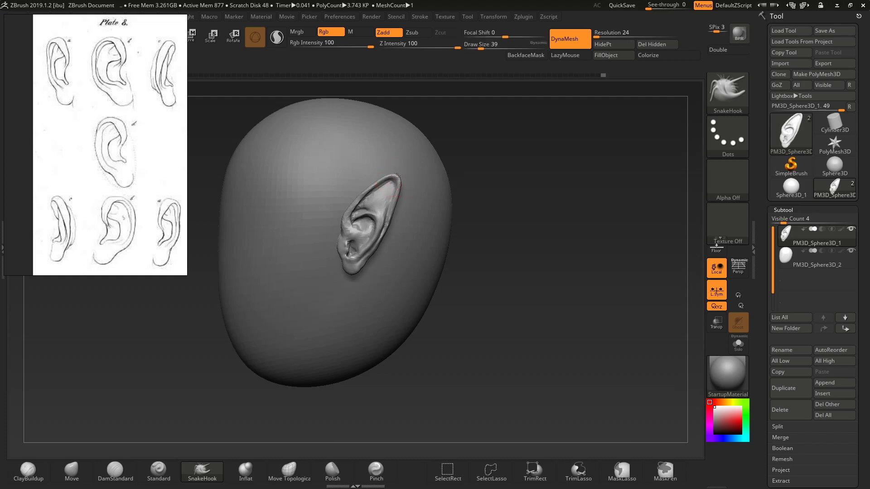
pyautogui.moveTo(521, 223); pyautogui.dragTo(495, 223)
pyautogui.moveTo(496, 223); pyautogui.dragTo(514, 223, button='right')
pyautogui.press('ctrl')
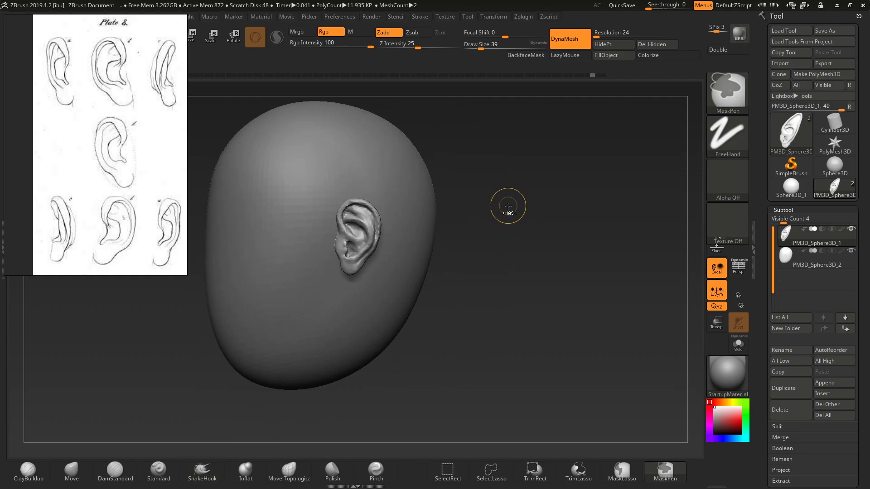
# Refine the grooves between the upper helix and the antihelix with DamStandard
pyautogui.moveTo(507, 206)
pyautogui.keyDown('alt'); pyautogui.mouseDown()
pyautogui.moveTo(516, 231)
pyautogui.moveTo(553, 260)
pyautogui.moveTo(576, 260)
pyautogui.moveTo(582, 291)
pyautogui.mouseUp(); pyautogui.keyUp('alt')
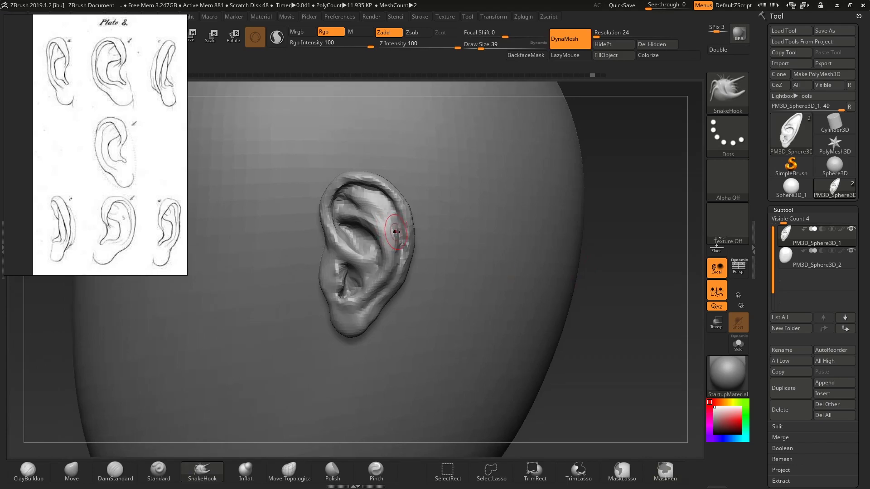
pyautogui.press('3')
pyautogui.press('s')
pyautogui.moveTo(378, 213); pyautogui.dragTo(365, 198)
# Adjust the front and top of the helix rim and smooth the upper antihelix at draw size 68
pyautogui.press('2')
pyautogui.press('s')
pyautogui.moveTo(384, 232)
pyautogui.mouseDown()
pyautogui.moveTo(322, 217)
pyautogui.moveTo(328, 199)
pyautogui.mouseUp()
pyautogui.press('s')
pyautogui.press('s')
pyautogui.press('s')
pyautogui.moveTo(328, 196); pyautogui.dragTo(360, 174)
pyautogui.moveTo(617, 284)
pyautogui.mouseDown()
pyautogui.moveTo(635, 284)
pyautogui.moveTo(627, 284)
pyautogui.mouseUp()
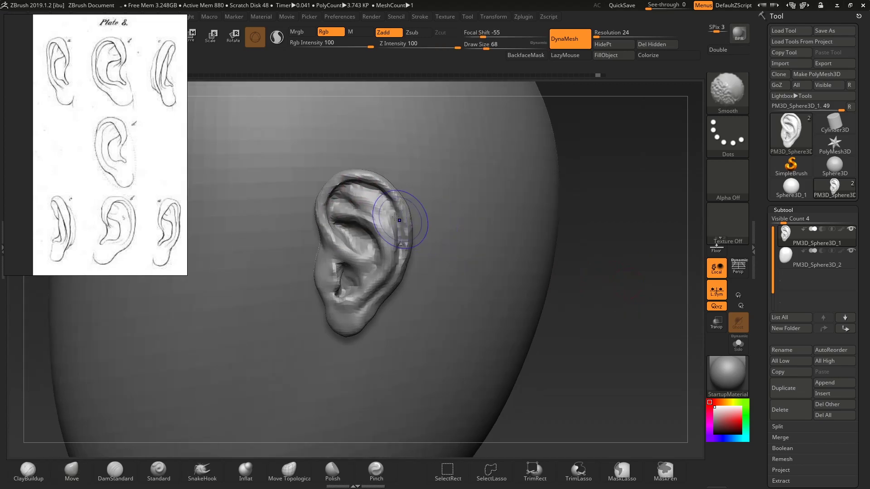
# Set ClayBuildup to draw size 39 and bring the engraved ear illustration into view on the reference board
pyautogui.press('b')
pyautogui.press('c')
pyautogui.press('b')
pyautogui.press('s')
pyautogui.moveTo(346, 200); pyautogui.dragTo(340, 195)
pyautogui.scroll(-4, 136, 198)
pyautogui.scroll(-4, 141, 202)
pyautogui.moveTo(84, 231); pyautogui.dragTo(112, 202, button='middle')
pyautogui.scroll(3, 78, 199)
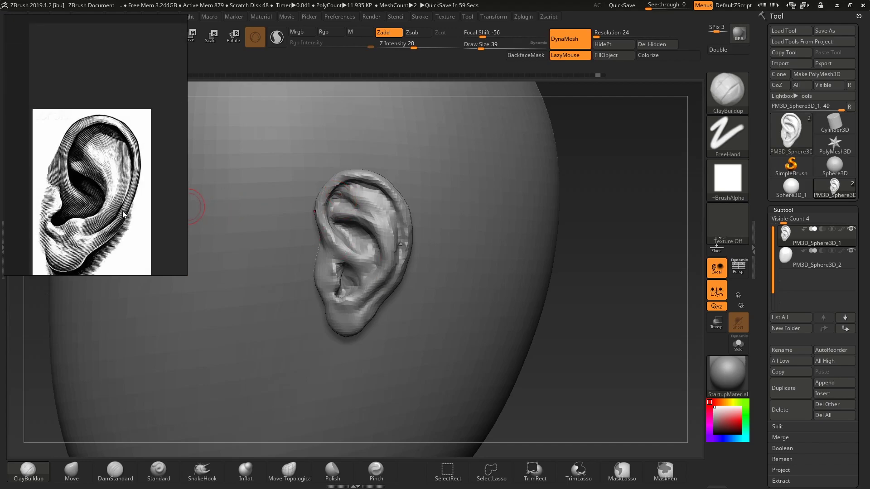
pyautogui.moveTo(630, 317); pyautogui.dragTo(627, 358)
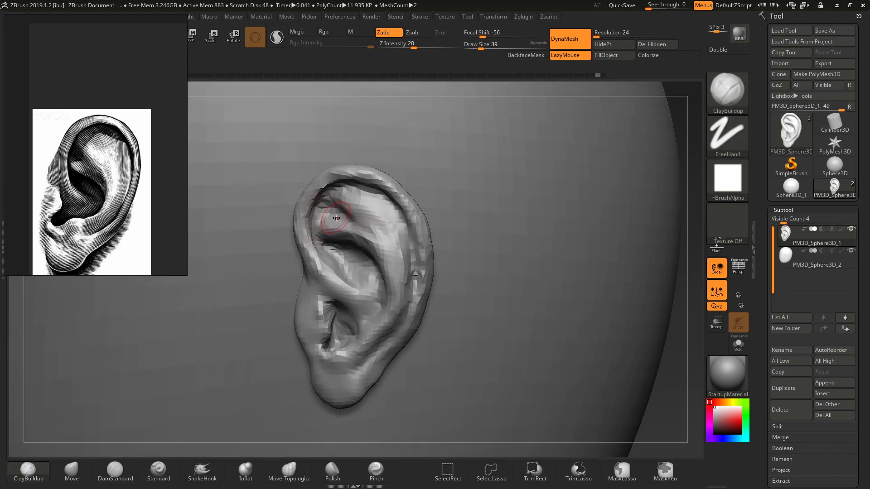
# Reshape the lower crus of the antihelix above the concha with the Move brush at draw sizes 71 and 65
pyautogui.press('b')
pyautogui.press('m')
pyautogui.press('v')
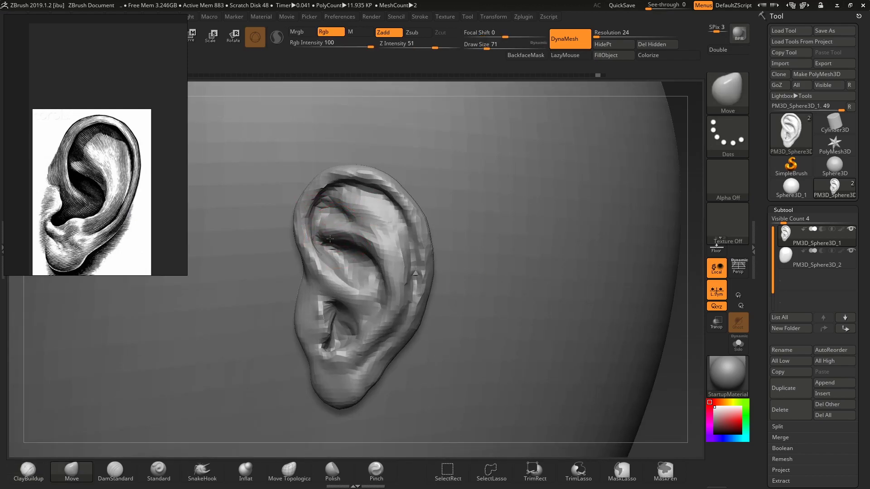
pyautogui.moveTo(332, 239)
pyautogui.mouseDown()
pyautogui.moveTo(316, 246)
pyautogui.moveTo(362, 245)
pyautogui.moveTo(335, 245)
pyautogui.mouseUp()
pyautogui.press('s')
pyautogui.press('s')
pyautogui.press('s')
pyautogui.press('s')
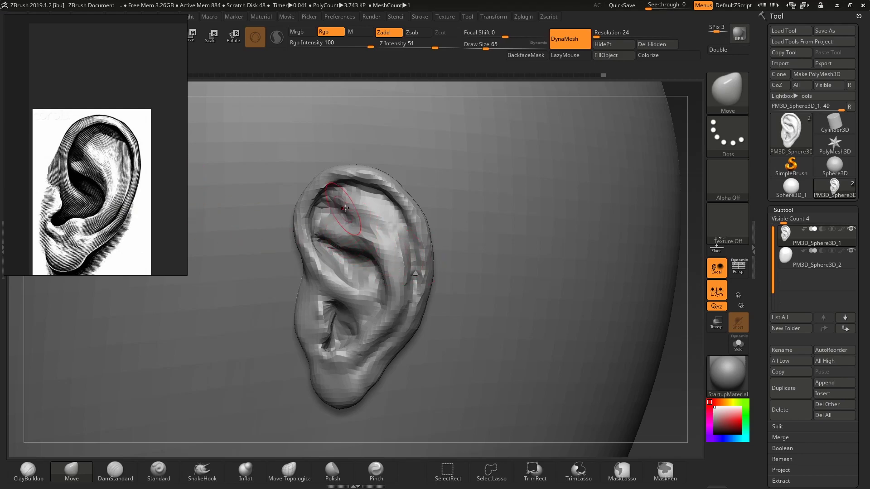
# Carve the triangular fossa between the two antihelix folds with DamStandard at draw size 41
pyautogui.press('b')
pyautogui.press('d')
pyautogui.press('s')
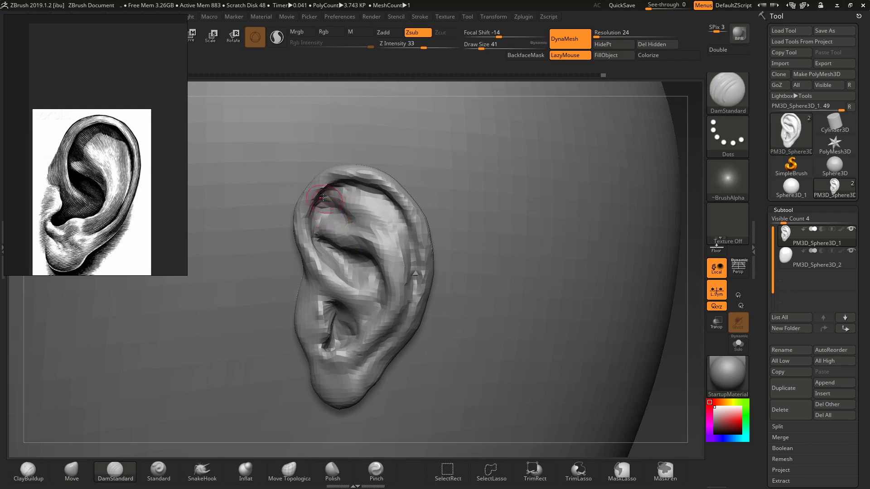
pyautogui.moveTo(347, 221)
pyautogui.mouseDown()
pyautogui.moveTo(327, 206)
pyautogui.moveTo(370, 238)
pyautogui.moveTo(348, 212)
pyautogui.moveTo(366, 237)
pyautogui.moveTo(338, 211)
pyautogui.moveTo(361, 202)
pyautogui.moveTo(349, 197)
pyautogui.moveTo(369, 206)
pyautogui.moveTo(382, 234)
pyautogui.moveTo(381, 218)
pyautogui.moveTo(384, 271)
pyautogui.moveTo(376, 207)
pyautogui.moveTo(398, 258)
pyautogui.moveTo(329, 198)
pyautogui.moveTo(365, 233)
pyautogui.moveTo(344, 195)
pyautogui.moveTo(376, 216)
pyautogui.moveTo(337, 209)
pyautogui.mouseUp()
# Adjust the folds around the triangular fossa with the Move brush at draw size 37
pyautogui.press('b')
pyautogui.press('m')
pyautogui.press('v')
pyautogui.press('s')
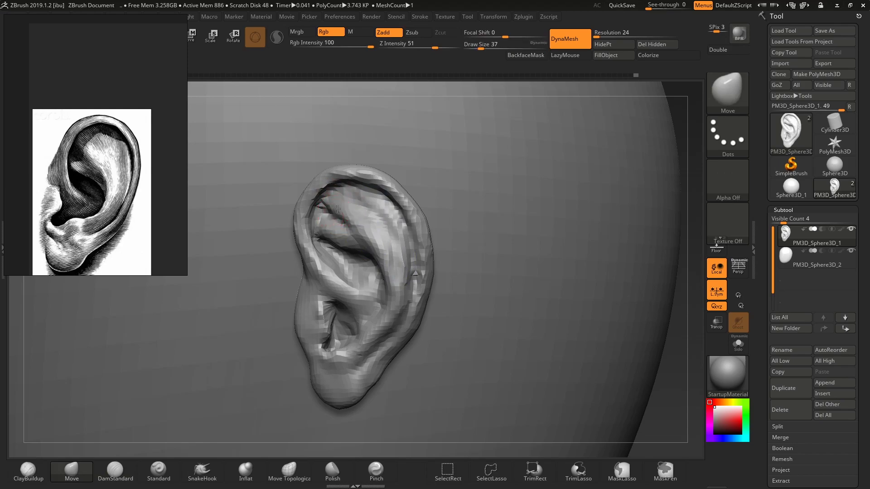
# Set the DynaMesh resolution to 40 and remesh the ear
pyautogui.click(630, 33)
pyautogui.write('3')
pyautogui.press('BackSpace')
pyautogui.write('40')
pyautogui.press('Return')
pyautogui.keyDown('ctrl'); pyautogui.moveTo(700, 232); pyautogui.dragTo(693, 260); pyautogui.keyUp('ctrl')
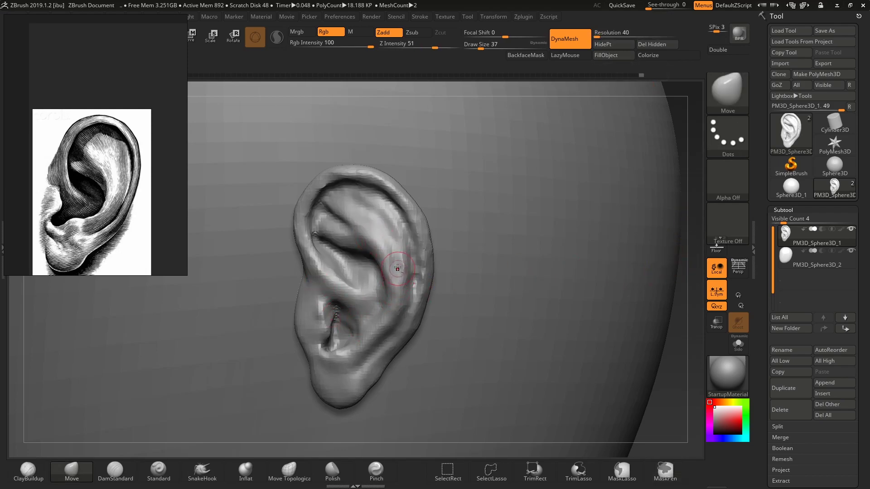
pyautogui.moveTo(408, 75); pyautogui.dragTo(412, 58)
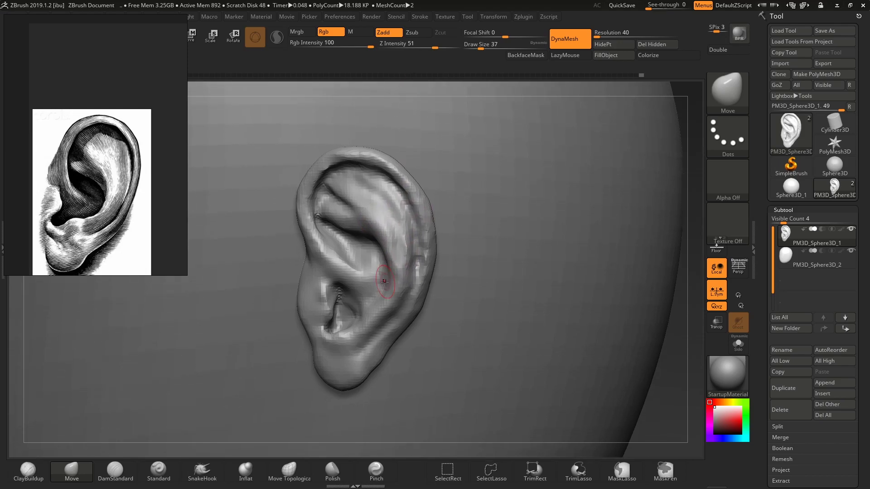
# Deepen the groove inside the outer helix rim with DamStandard at draw size 23, raising the Z intensity to 56
pyautogui.press('b')
pyautogui.press('d')
pyautogui.press('s')
pyautogui.press('s')
pyautogui.moveTo(383, 335); pyautogui.dragTo(380, 335)
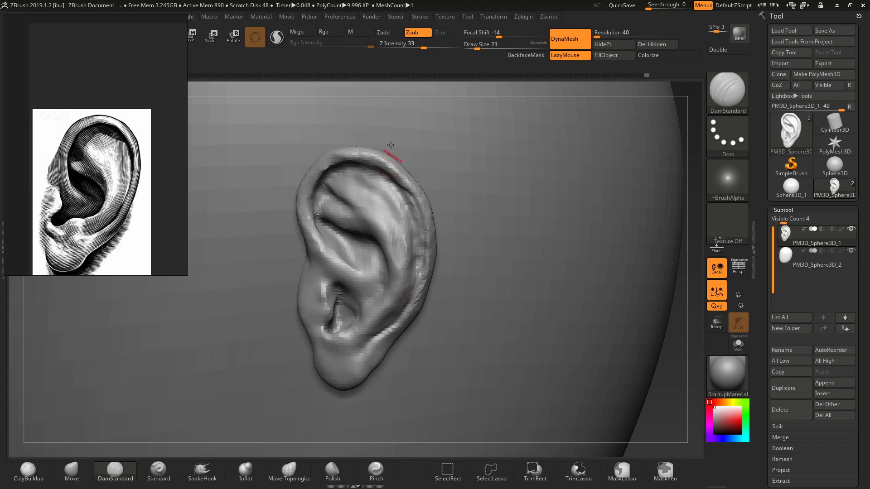
pyautogui.moveTo(425, 44); pyautogui.dragTo(438, 44)
pyautogui.moveTo(410, 195)
pyautogui.mouseDown()
pyautogui.moveTo(399, 185)
pyautogui.moveTo(417, 201)
pyautogui.mouseUp()
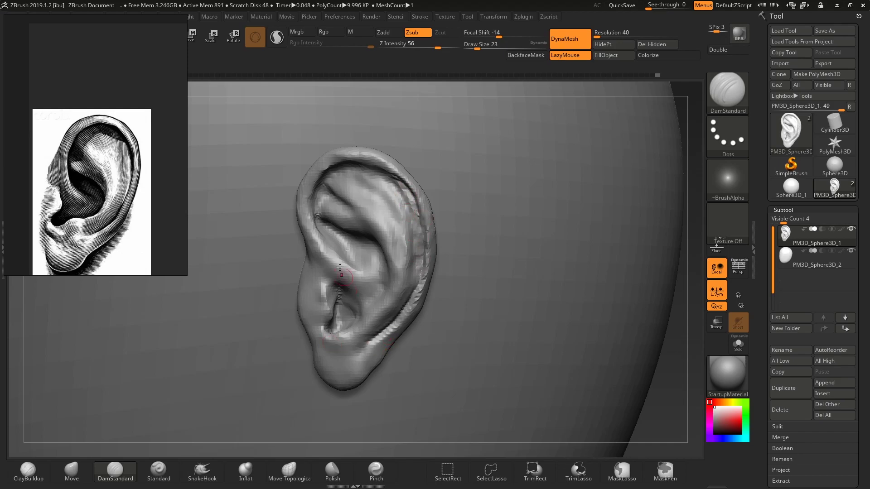
# Adjust the antihelix with the Move brush and smooth the upper helix groove, setting the draw size to 27
pyautogui.press('b')
pyautogui.press('m')
pyautogui.press('v')
pyautogui.press('s')
pyautogui.moveTo(364, 225)
pyautogui.mouseDown()
pyautogui.moveTo(379, 226)
pyautogui.moveTo(362, 212)
pyautogui.mouseUp()
pyautogui.press('shift')
pyautogui.moveTo(407, 189)
pyautogui.keyDown('shift'); pyautogui.mouseDown()
pyautogui.moveTo(415, 206)
pyautogui.moveTo(405, 198)
pyautogui.mouseUp(); pyautogui.keyUp('shift')
pyautogui.press('s')
pyautogui.write('s27')
pyautogui.press('Return')
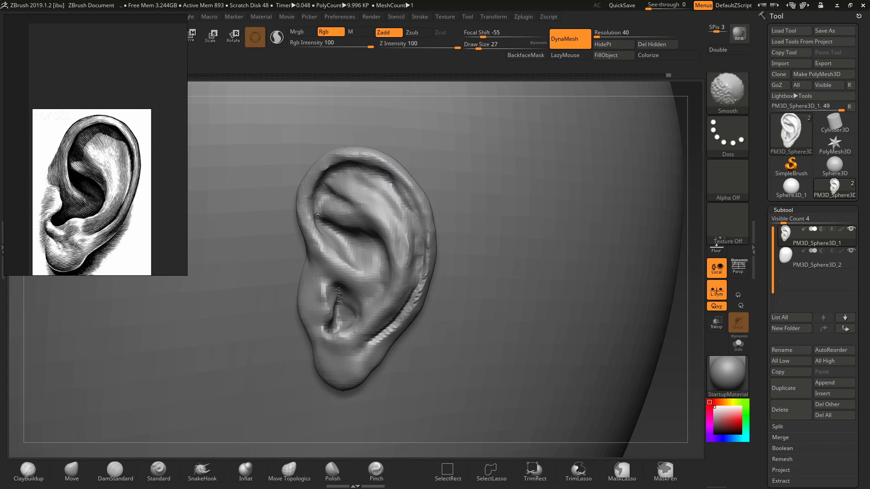
# Recarve the upper helix groove and the crease beside the crus of the helix with DamStandard
pyautogui.press('b')
pyautogui.press('d')
pyautogui.press('s')
pyautogui.moveTo(382, 176); pyautogui.dragTo(412, 209)
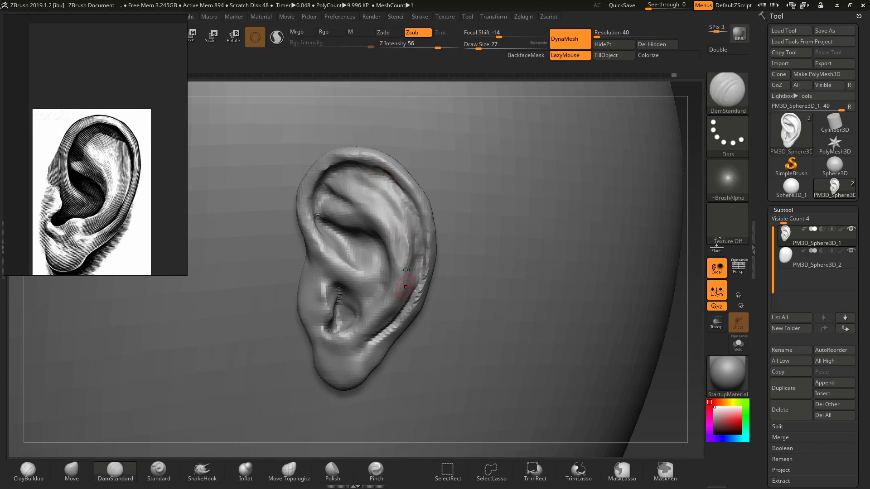
pyautogui.press('s')
pyautogui.moveTo(341, 251)
pyautogui.mouseDown()
pyautogui.moveTo(349, 251)
pyautogui.moveTo(325, 242)
pyautogui.mouseUp()
# Reshape the crus of the helix above the concha with the Move brush at draw size 62
pyautogui.press('b')
pyautogui.press('m')
pyautogui.press('v')
pyautogui.press('s')
pyautogui.press('s')
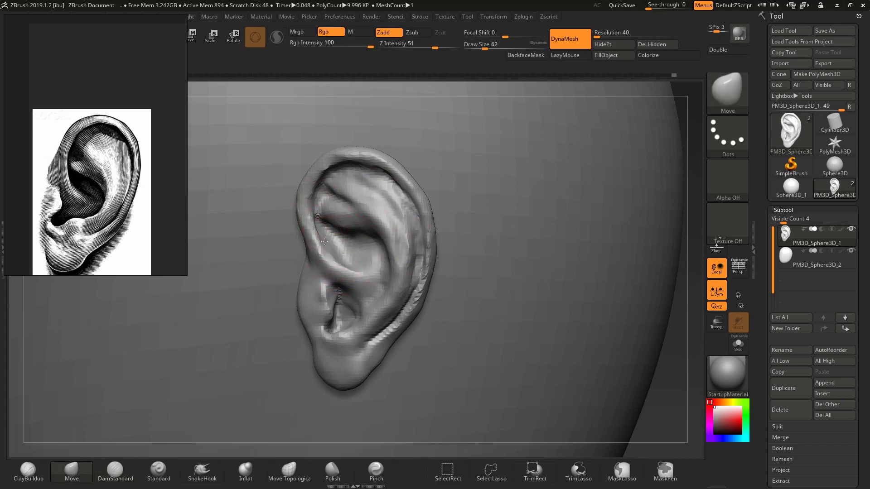
pyautogui.moveTo(301, 87)
pyautogui.mouseDown()
pyautogui.moveTo(289, 88)
pyautogui.moveTo(302, 88)
pyautogui.mouseUp()
# Rework the hollow between the lower antihelix fold and the crus of the helix with ClayBuildup at draw size 51
pyautogui.press('3')
pyautogui.press('s')
pyautogui.moveTo(361, 256); pyautogui.dragTo(358, 253)
pyautogui.press('b')
pyautogui.press('c')
pyautogui.press('b')
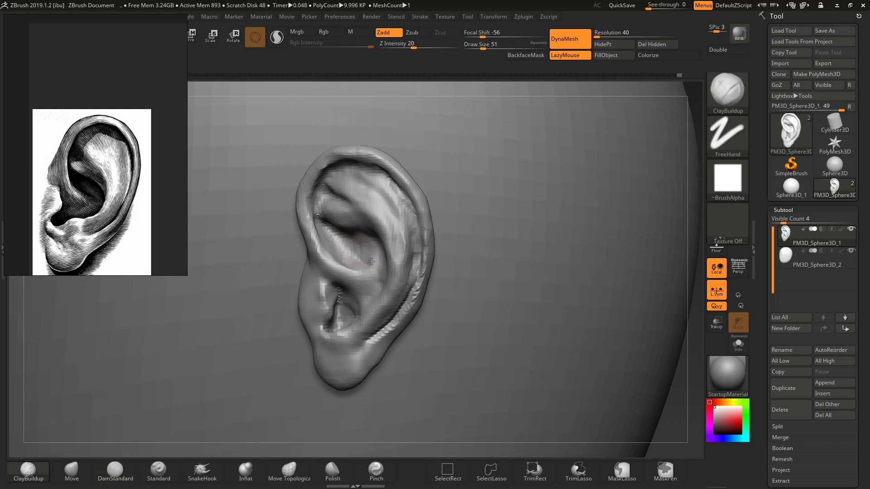
pyautogui.moveTo(349, 88); pyautogui.dragTo(361, 88)
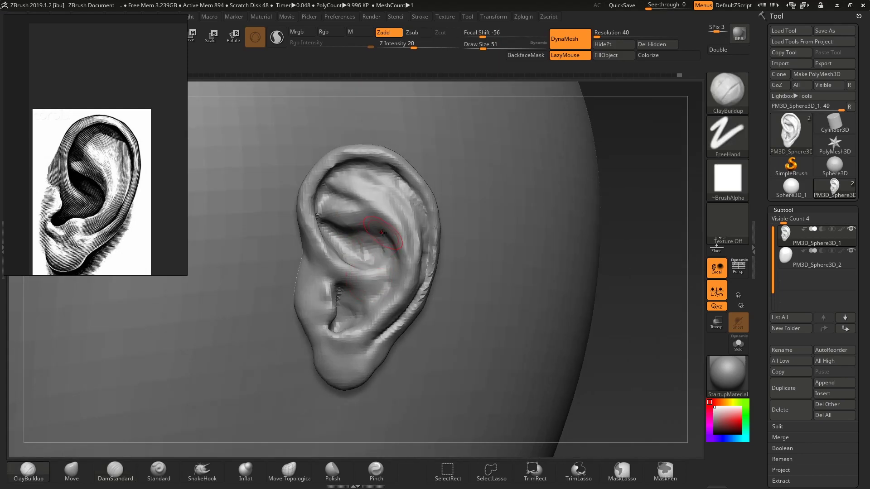
# Shift the antihelix behind the concha with the Move brush at draw sizes 97 and 74
pyautogui.press('2')
pyautogui.press('s')
pyautogui.moveTo(384, 236); pyautogui.dragTo(390, 236)
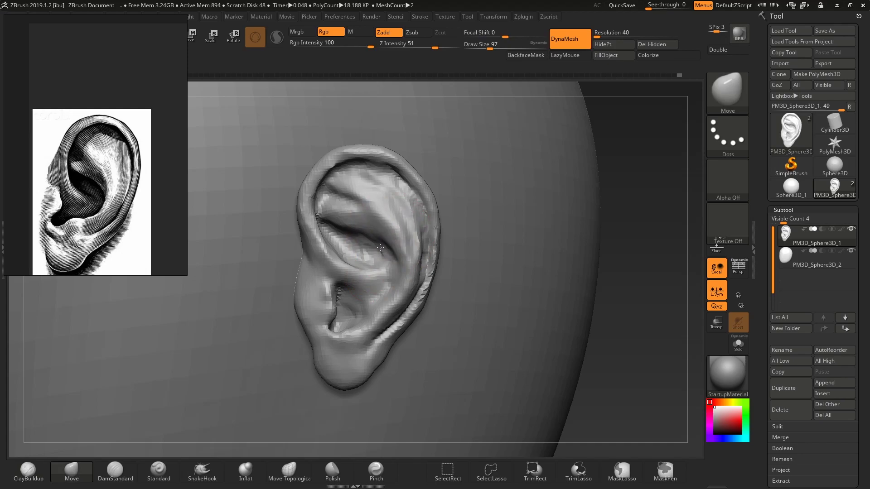
pyautogui.press('s')
pyautogui.moveTo(395, 263); pyautogui.dragTo(392, 263)
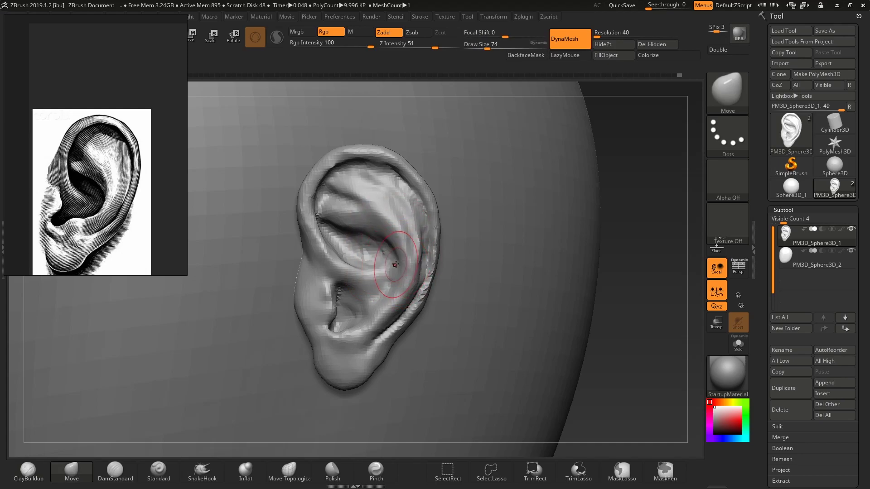
# Build up the tragus, the antitragus and the notch between them with ClayBuildup at draw size 23
pyautogui.press('s')
pyautogui.moveTo(378, 314); pyautogui.dragTo(324, 334)
pyautogui.press('b')
pyautogui.press('c')
pyautogui.press('b')
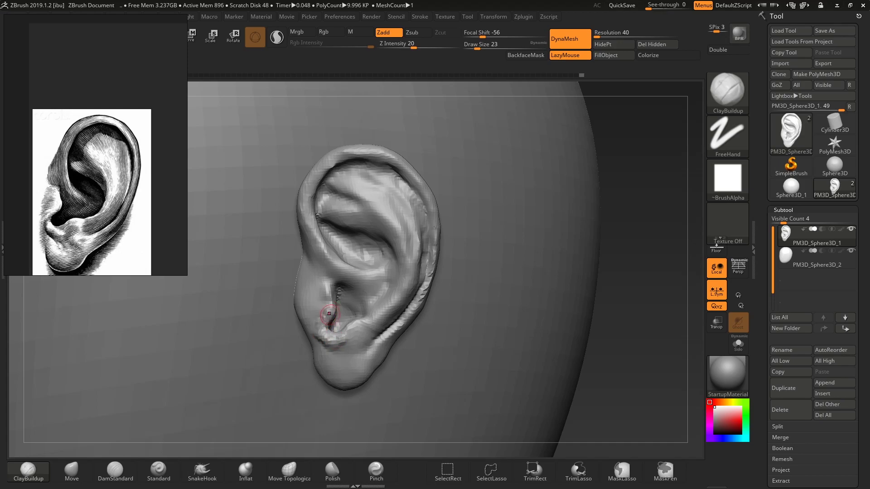
pyautogui.moveTo(332, 306); pyautogui.dragTo(324, 293)
# Refine the tragus edge with the Move brush at draw size 37 and smooth the clay strokes on it
pyautogui.press('b')
pyautogui.press('m')
pyautogui.press('v')
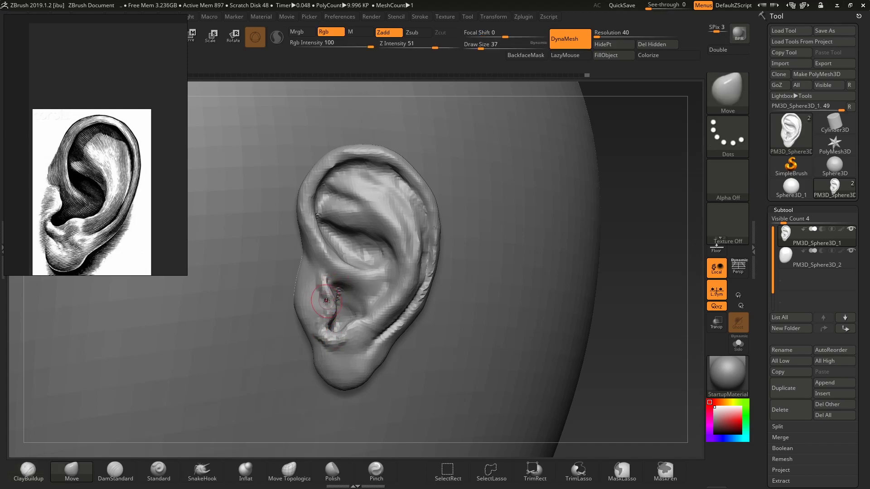
pyautogui.press('b')
pyautogui.press('c')
pyautogui.press('b')
pyautogui.press('b')
pyautogui.press('m')
pyautogui.press('v')
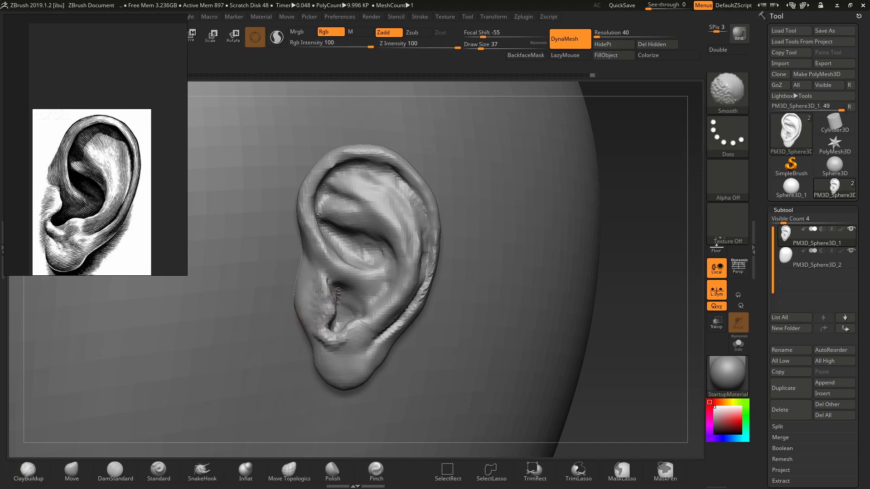
# Work the concha behind the tragus with ClayBuildup at draw size 35 and remesh the ear with DynaMesh
pyautogui.press('b')
pyautogui.press('c')
pyautogui.press('b')
pyautogui.moveTo(298, 90); pyautogui.dragTo(273, 85)
pyautogui.press('s')
pyautogui.click(340, 302)
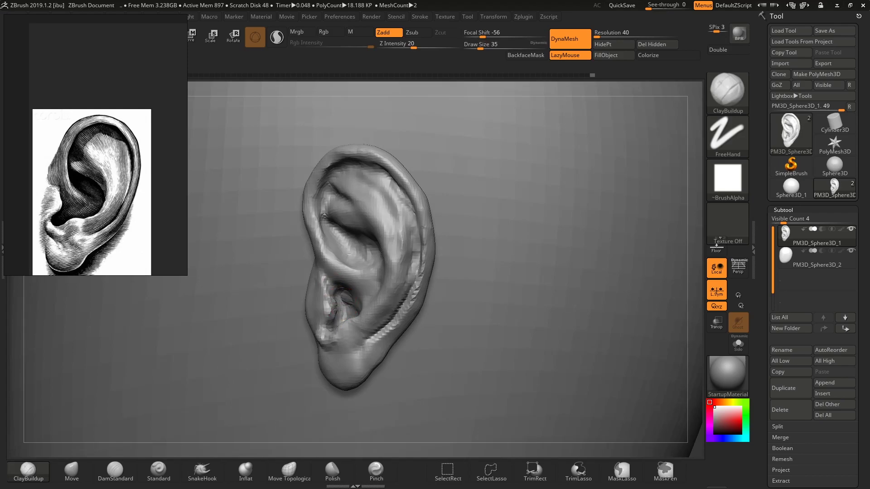
pyautogui.press('ctrl')
pyautogui.moveTo(567, 88)
pyautogui.keyDown('ctrl'); pyautogui.mouseDown()
pyautogui.moveTo(589, 91)
pyautogui.moveTo(551, 128)
pyautogui.moveTo(547, 264)
pyautogui.moveTo(562, 240)
pyautogui.moveTo(564, 204)
pyautogui.mouseUp(); pyautogui.keyUp('ctrl')
# Reshape the antihelix body with the Move brush at draw size 90
pyautogui.press('b')
pyautogui.press('m')
pyautogui.press('v')
pyautogui.press('s')
pyautogui.moveTo(372, 258); pyautogui.dragTo(382, 258)
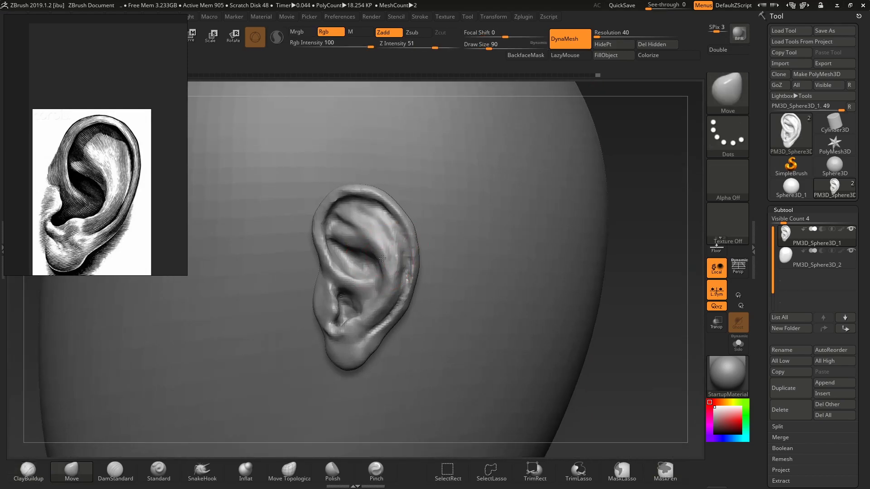
# Refine the front of the helix and its crus with the Move brush, ending at draw size 33
pyautogui.press('s')
pyautogui.moveTo(311, 229); pyautogui.dragTo(336, 259)
pyautogui.press('s')
pyautogui.moveTo(325, 245); pyautogui.dragTo(324, 245)
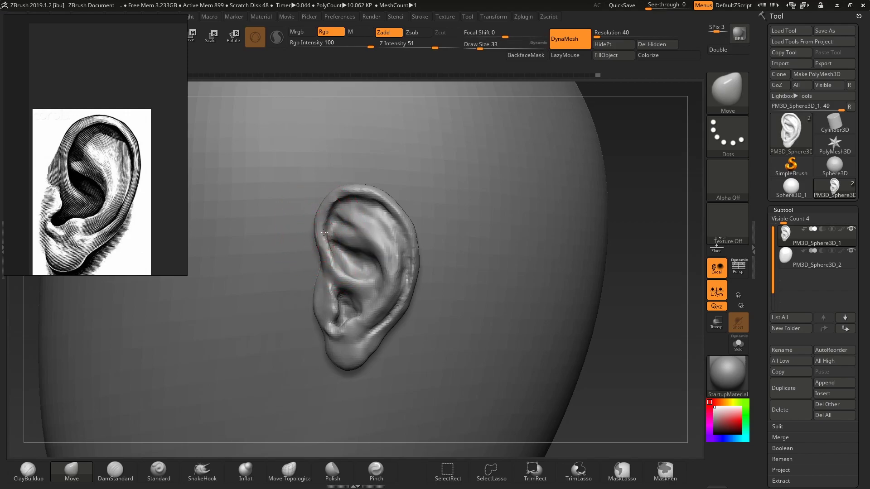
pyautogui.moveTo(329, 213); pyautogui.dragTo(329, 217)
# Carve the crease inside the front of the helix with DamStandard at draw size 33
pyautogui.press('b')
pyautogui.press('d')
pyautogui.press('s')
pyautogui.moveTo(335, 260); pyautogui.dragTo(332, 225)
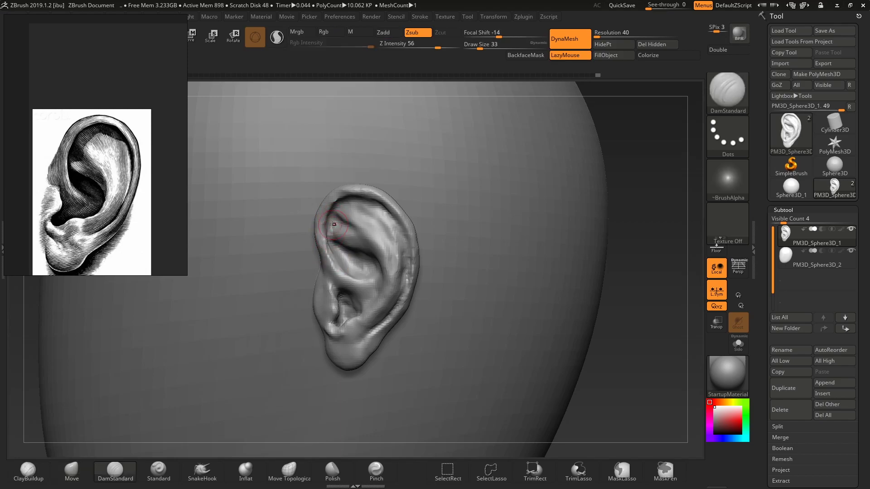
pyautogui.moveTo(341, 81)
pyautogui.mouseDown()
pyautogui.moveTo(326, 82)
pyautogui.moveTo(336, 259)
pyautogui.mouseUp()
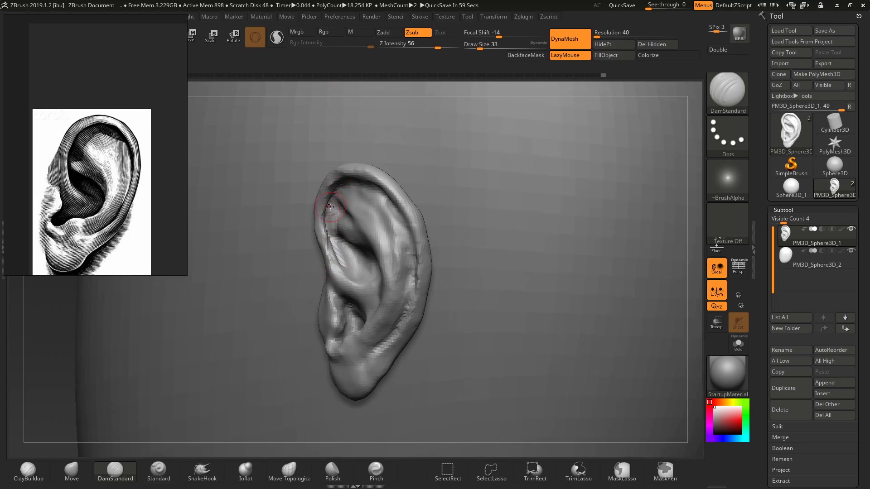
# Remesh the ear with DynaMesh and smooth the upper front of the helix and the antihelix folds
pyautogui.moveTo(368, 83); pyautogui.dragTo(411, 56)
pyautogui.keyDown('ctrl'); pyautogui.moveTo(487, 208); pyautogui.dragTo(499, 253); pyautogui.keyUp('ctrl')
pyautogui.moveTo(508, 289)
pyautogui.keyDown('alt'); pyautogui.mouseDown()
pyautogui.moveTo(451, 188)
pyautogui.moveTo(503, 165)
pyautogui.moveTo(498, 231)
pyautogui.mouseUp(); pyautogui.keyUp('alt')
pyautogui.press('b')
pyautogui.press('m')
pyautogui.press('v')
pyautogui.moveTo(345, 205)
pyautogui.keyDown('shift'); pyautogui.mouseDown()
pyautogui.moveTo(354, 182)
pyautogui.moveTo(349, 189)
pyautogui.mouseUp(); pyautogui.keyUp('shift')
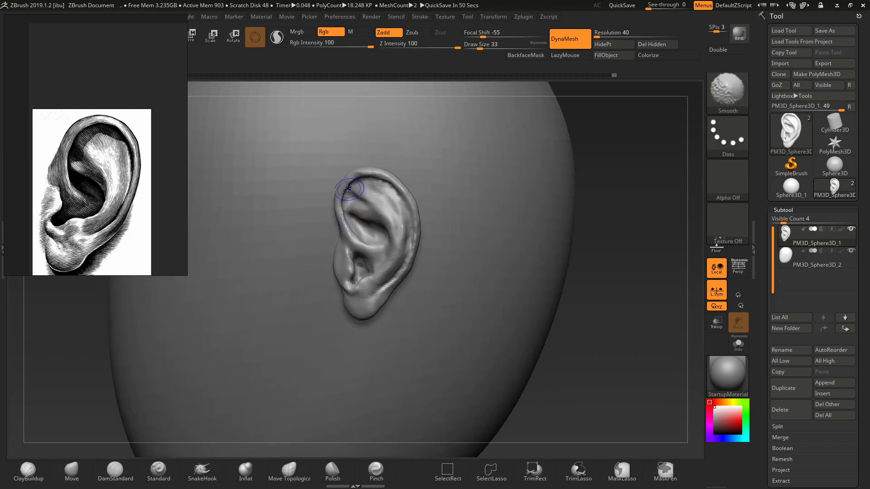
pyautogui.moveTo(405, 212)
pyautogui.keyDown('shift'); pyautogui.mouseDown()
pyautogui.moveTo(397, 195)
pyautogui.moveTo(373, 202)
pyautogui.moveTo(391, 205)
pyautogui.moveTo(363, 219)
pyautogui.moveTo(347, 212)
pyautogui.mouseUp(); pyautogui.keyUp('shift')
# Adjust the lower antihelix fold with the Move brush at draw size 31 and choose the hPolish brush
pyautogui.press('s')
pyautogui.press('s')
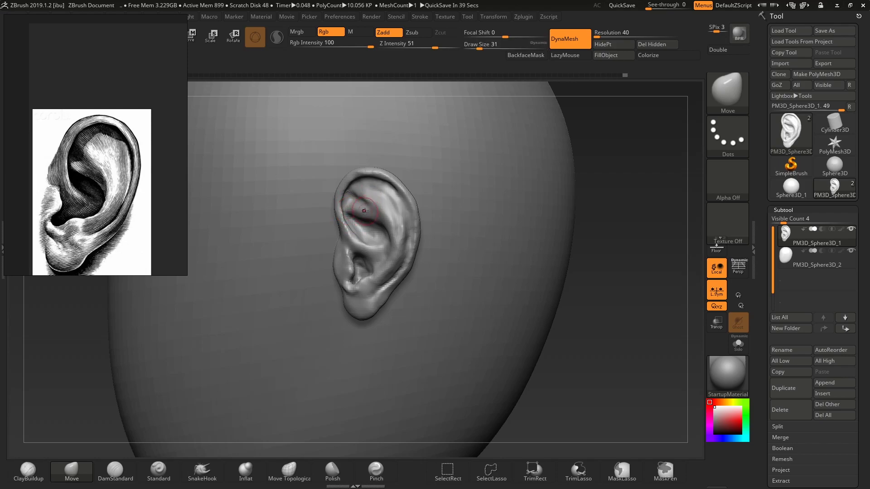
pyautogui.press('b')
pyautogui.press('h')
pyautogui.press('p')
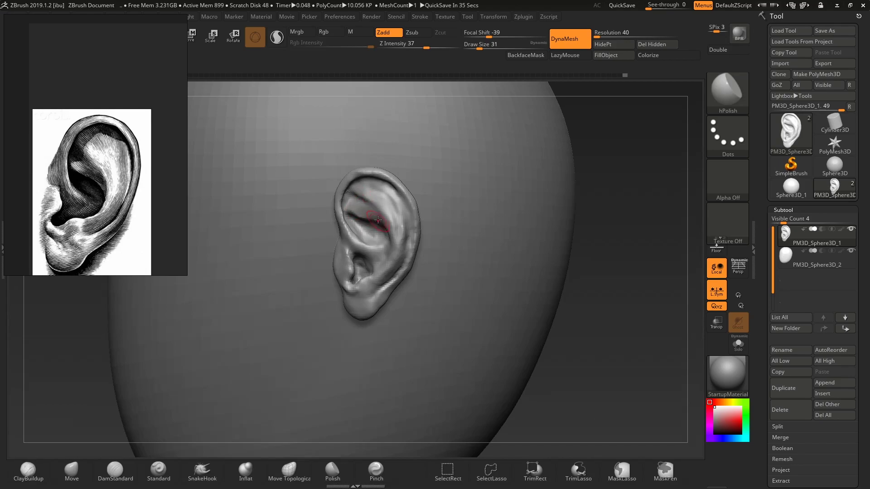
# Define the triangular fossa with DamStandard at draw size 31 and smooth the surrounding antihelix folds
pyautogui.press('b')
pyautogui.press('d')
pyautogui.press('s')
pyautogui.moveTo(357, 202)
pyautogui.keyDown('shift'); pyautogui.mouseDown()
pyautogui.moveTo(369, 201)
pyautogui.moveTo(392, 225)
pyautogui.mouseUp(); pyautogui.keyUp('shift')
pyautogui.press('shift')
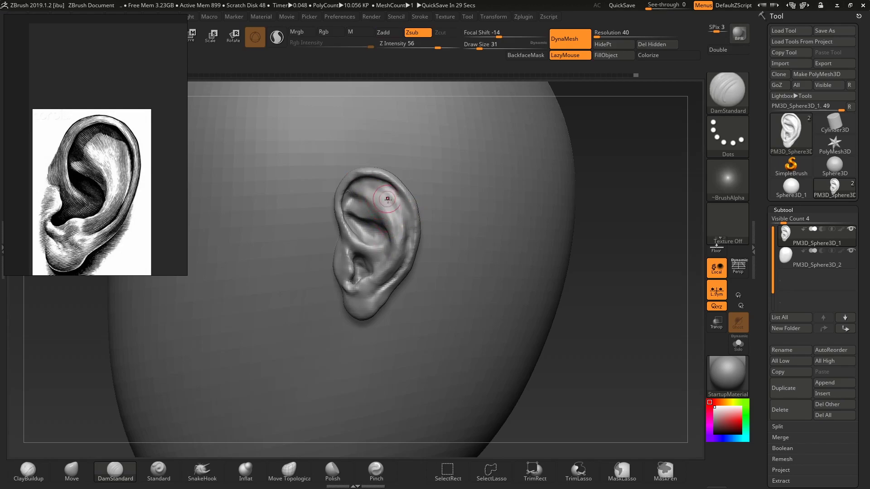
pyautogui.press('shift')
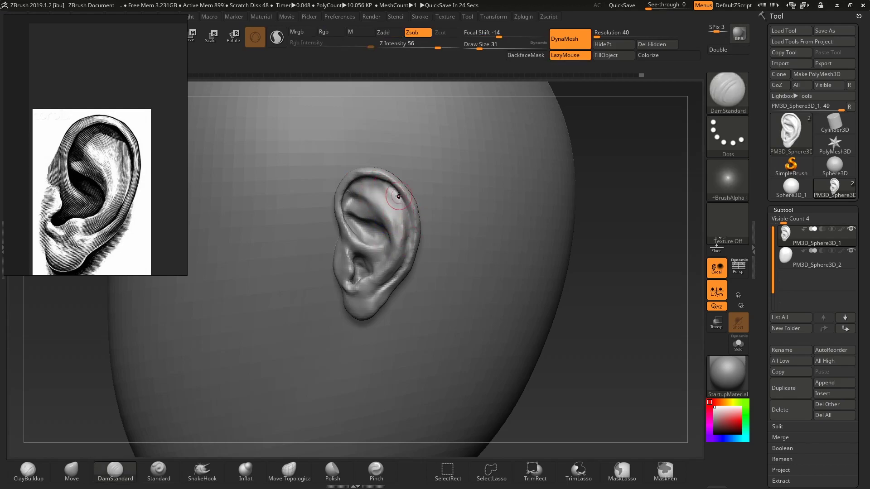
# Smooth the groove between the antihelix and the rear helix rim, working from oblique views
pyautogui.moveTo(607, 329)
pyautogui.mouseDown()
pyautogui.moveTo(606, 297)
pyautogui.moveTo(603, 335)
pyautogui.moveTo(584, 317)
pyautogui.mouseUp()
pyautogui.keyDown('shift'); pyautogui.moveTo(413, 237); pyautogui.dragTo(408, 211); pyautogui.keyUp('shift')
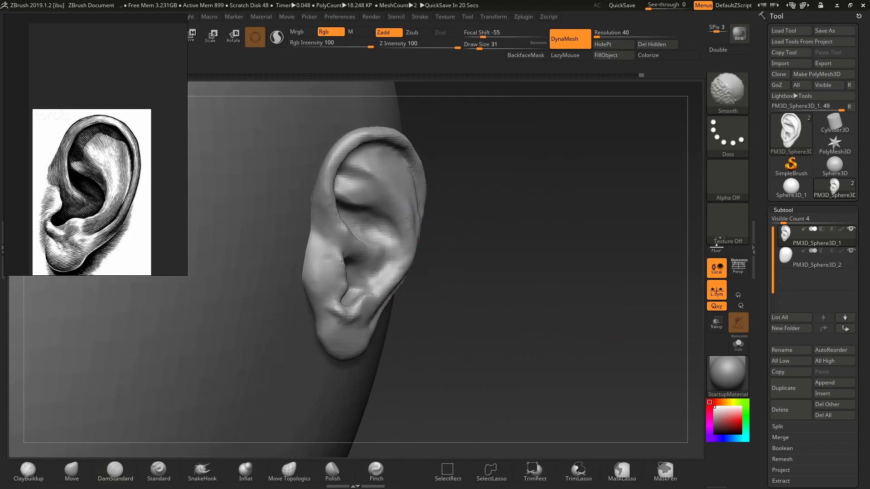
pyautogui.moveTo(459, 243); pyautogui.dragTo(489, 245)
pyautogui.press('shift')
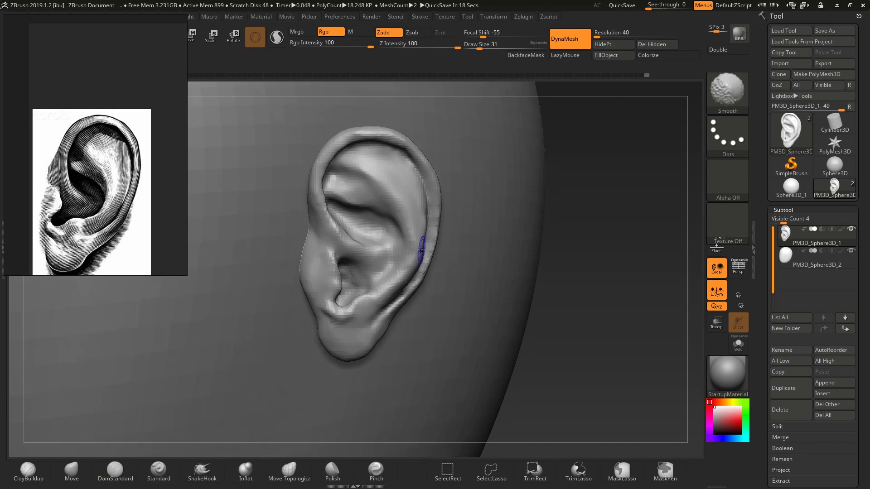
# Reshape the antihelix and its lower fold with the Move brush from draw size 56, and smooth the hollow beneath
pyautogui.press('b')
pyautogui.press('m')
pyautogui.press('v')
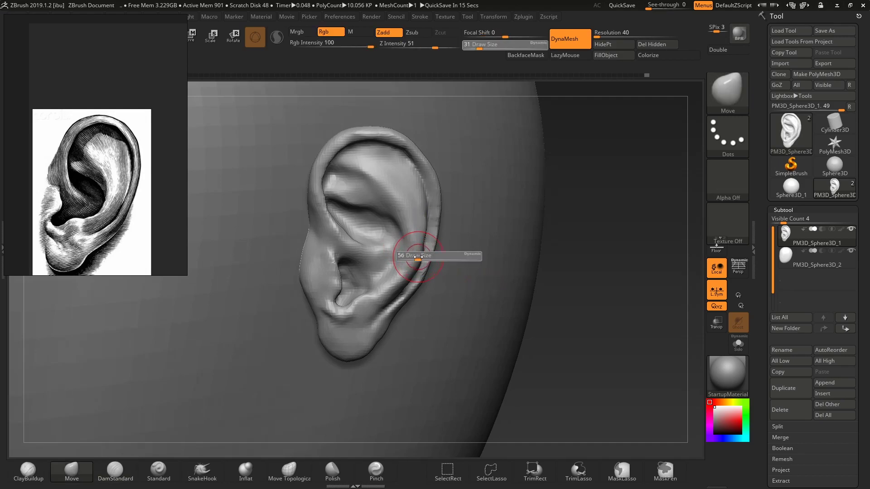
pyautogui.press('s')
pyautogui.moveTo(403, 230)
pyautogui.mouseDown()
pyautogui.moveTo(411, 229)
pyautogui.moveTo(393, 209)
pyautogui.moveTo(351, 192)
pyautogui.moveTo(352, 200)
pyautogui.mouseUp()
pyautogui.press('s')
pyautogui.press('s')
pyautogui.click(361, 199)
pyautogui.moveTo(390, 228)
pyautogui.keyDown('shift'); pyautogui.mouseDown()
pyautogui.moveTo(358, 222)
pyautogui.moveTo(389, 224)
pyautogui.mouseUp(); pyautogui.keyUp('shift')
# Sculpt the upper and lower concha with ClayBuildup at draw size 33 and smooth the crus between them
pyautogui.press('1')
pyautogui.press('s')
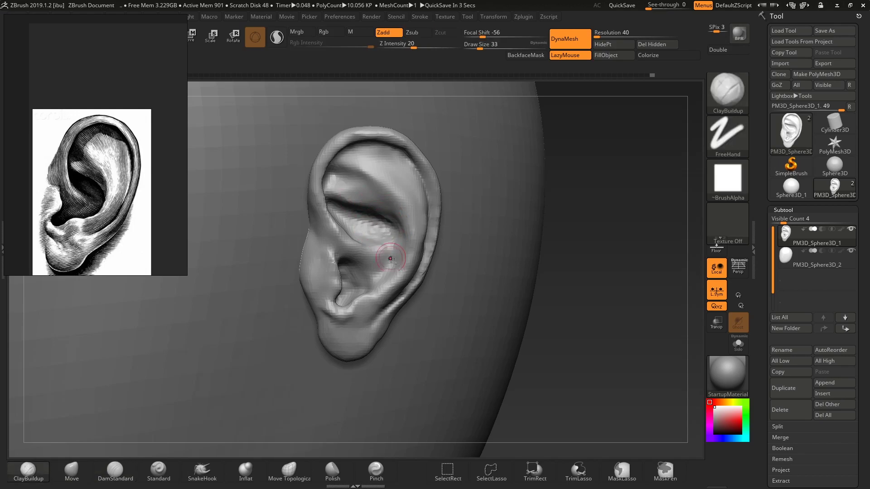
pyautogui.moveTo(376, 280)
pyautogui.mouseDown()
pyautogui.moveTo(350, 286)
pyautogui.moveTo(370, 277)
pyautogui.moveTo(354, 277)
pyautogui.mouseUp()
pyautogui.moveTo(377, 245)
pyautogui.mouseDown()
pyautogui.moveTo(386, 250)
pyautogui.moveTo(366, 223)
pyautogui.moveTo(397, 226)
pyautogui.mouseUp()
pyautogui.moveTo(582, 305); pyautogui.dragTo(563, 303)
pyautogui.keyDown('shift'); pyautogui.moveTo(359, 244); pyautogui.dragTo(361, 250); pyautogui.keyUp('shift')
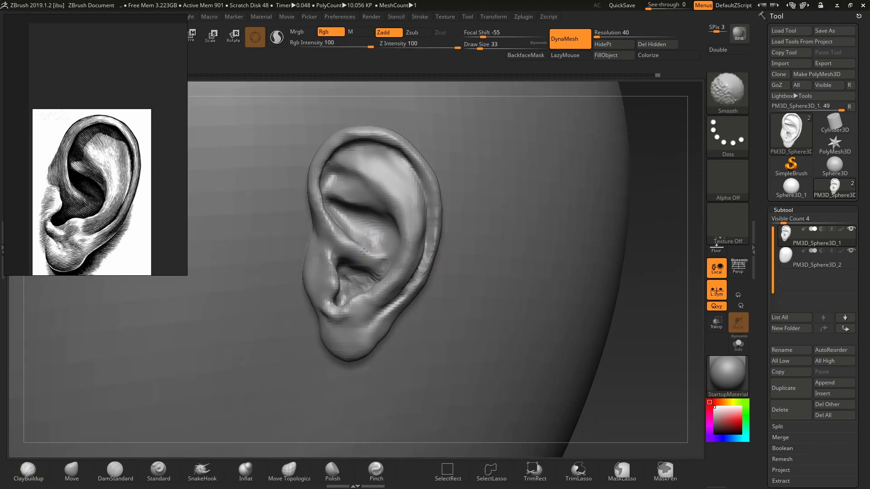
# Sharpen the crease under the crus of the helix with DamStandard at draw size 33 and smooth it into the concha
pyautogui.press('b')
pyautogui.press('d')
pyautogui.press('s')
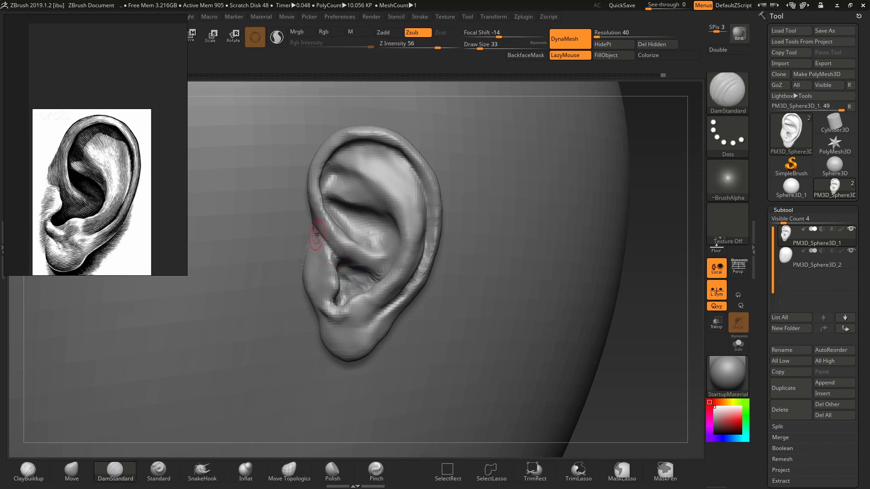
pyautogui.moveTo(325, 249); pyautogui.dragTo(345, 271)
pyautogui.press('shift')
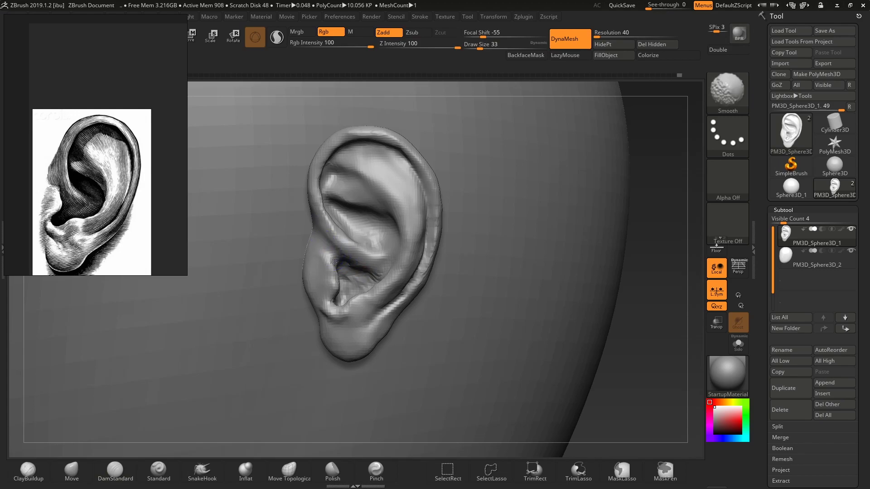
pyautogui.keyDown('shift'); pyautogui.moveTo(331, 259); pyautogui.dragTo(341, 272); pyautogui.keyUp('shift')
pyautogui.moveTo(401, 285); pyautogui.dragTo(362, 278, button='right')
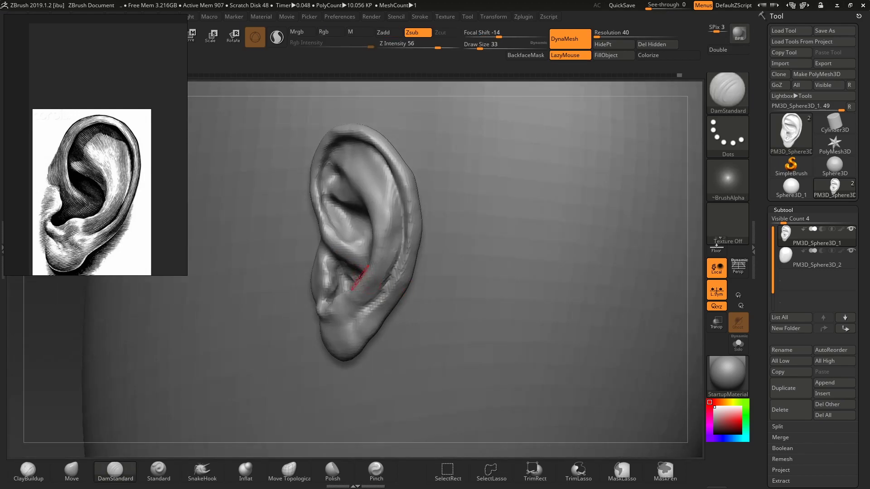
pyautogui.moveTo(346, 274); pyautogui.dragTo(340, 266)
# Bring the colour-coded Anatomy for Sculptors ear diagram into close view on the reference board
pyautogui.scroll(-4, 93, 229)
pyautogui.moveTo(98, 244); pyautogui.dragTo(74, 186, button='middle')
pyautogui.scroll(2, 116, 213)
pyautogui.moveTo(171, 191); pyautogui.dragTo(101, 209, button='middle')
pyautogui.scroll(3, 109, 199)
pyautogui.moveTo(110, 152)
pyautogui.mouseDown(button='middle')
pyautogui.moveTo(224, 108)
pyautogui.moveTo(235, 90)
pyautogui.mouseUp(button='middle')
pyautogui.moveTo(152, 195)
pyautogui.mouseDown(button='middle')
pyautogui.moveTo(235, 145)
pyautogui.moveTo(142, 189)
pyautogui.mouseUp(button='middle')
pyautogui.scroll(2, 129, 187)
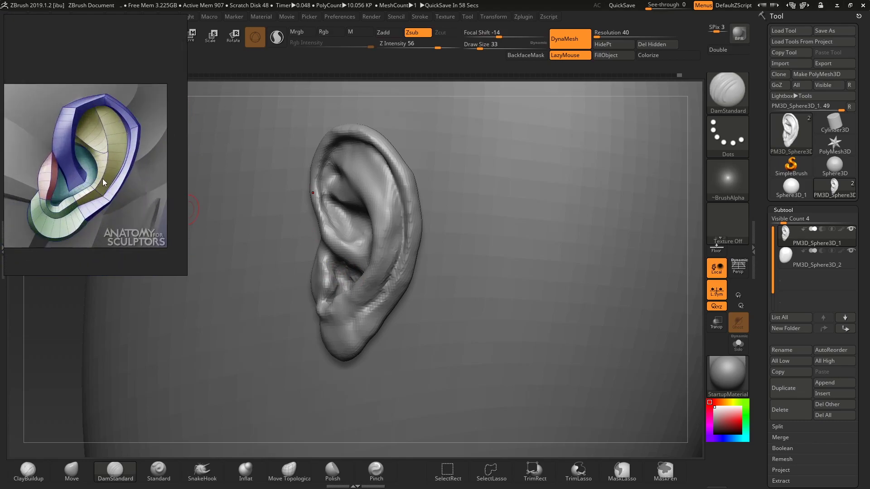
# Adjust the upper antihelix folds beside the front of the helix with the Move brush at draw size 49
pyautogui.moveTo(353, 87); pyautogui.dragTo(376, 66)
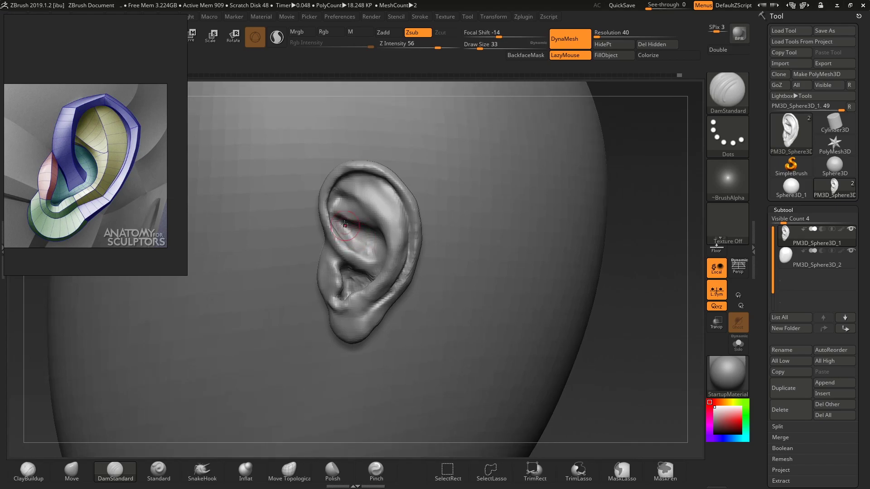
pyautogui.press('b')
pyautogui.press('m')
pyautogui.press('v')
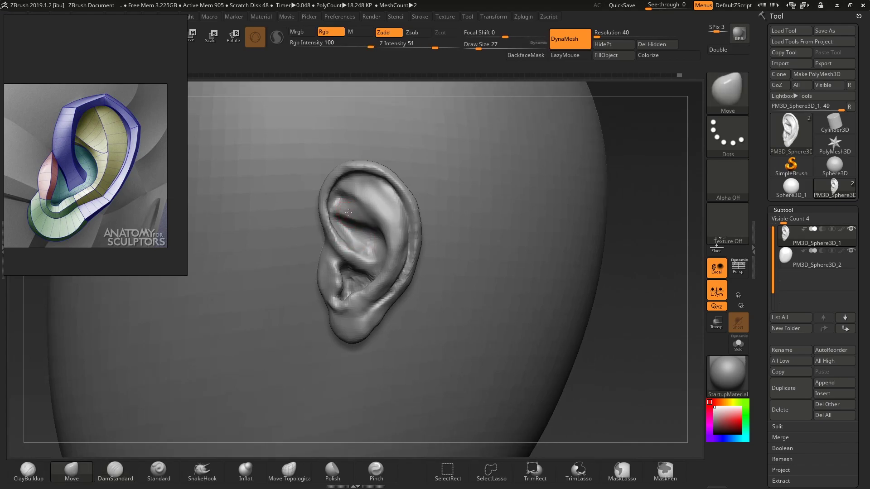
pyautogui.press('s')
pyautogui.moveTo(347, 210); pyautogui.dragTo(351, 213)
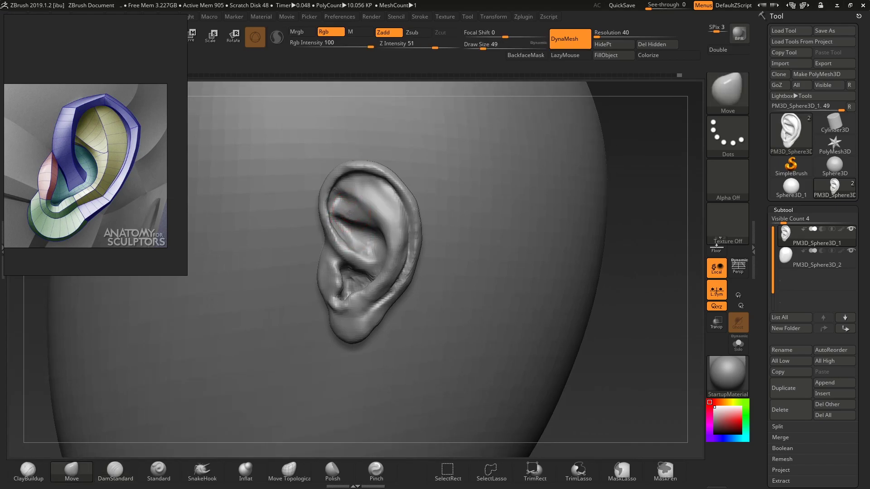
# Thicken the upper and rear helix rim with the Inflat brush at draw size 51
pyautogui.moveTo(328, 93); pyautogui.dragTo(317, 87)
pyautogui.press('b')
pyautogui.press('d')
pyautogui.press('s')
pyautogui.press('s')
pyautogui.moveTo(343, 241); pyautogui.dragTo(342, 241)
pyautogui.press('b')
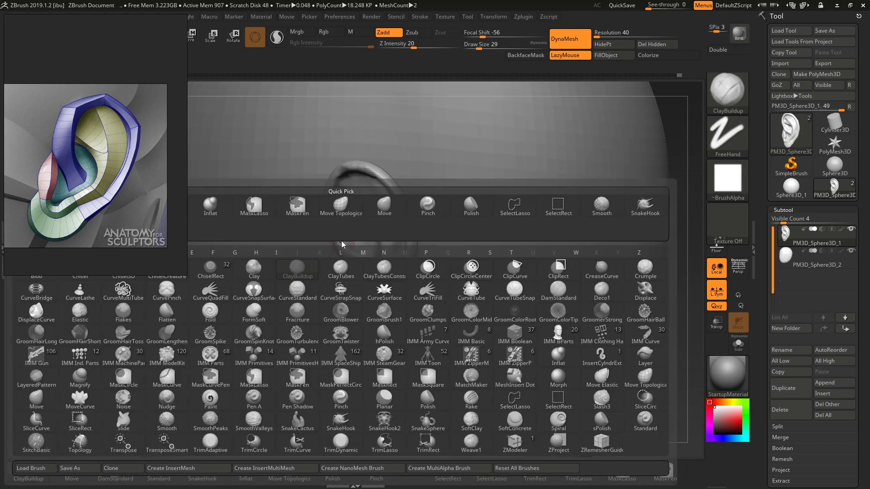
pyautogui.press('i')
pyautogui.press('n')
pyautogui.press('s')
pyautogui.moveTo(331, 230); pyautogui.dragTo(335, 231)
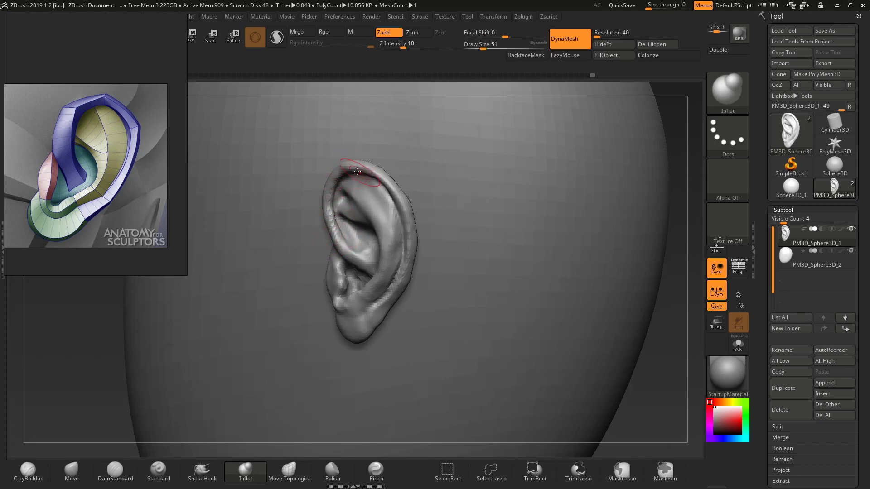
pyautogui.moveTo(357, 172)
pyautogui.mouseDown()
pyautogui.moveTo(340, 159)
pyautogui.moveTo(402, 194)
pyautogui.moveTo(407, 212)
pyautogui.mouseUp()
pyautogui.moveTo(409, 87)
pyautogui.mouseDown()
pyautogui.moveTo(430, 85)
pyautogui.moveTo(417, 86)
pyautogui.mouseUp()
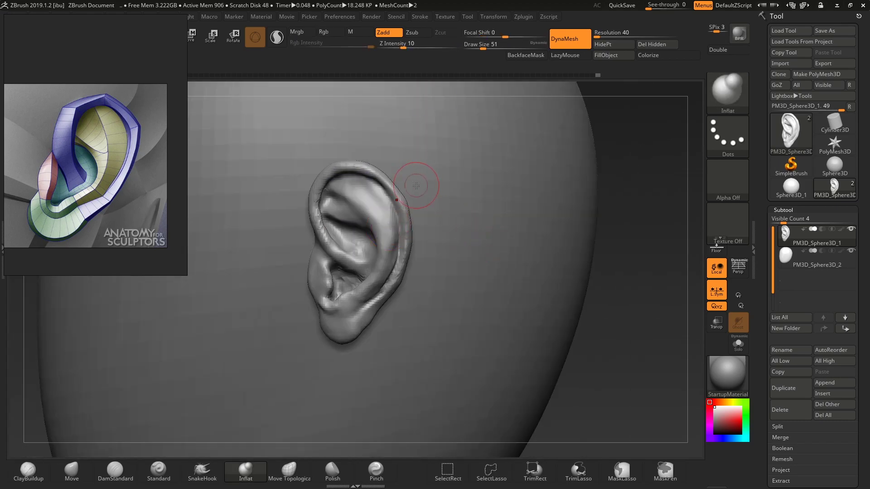
# Reshape the ear's outer contour along the top and rear helix with the Move brush, working up to draw size 177
pyautogui.press('b')
pyautogui.press('m')
pyautogui.press('v')
pyautogui.press('s')
pyautogui.moveTo(395, 182); pyautogui.dragTo(400, 183)
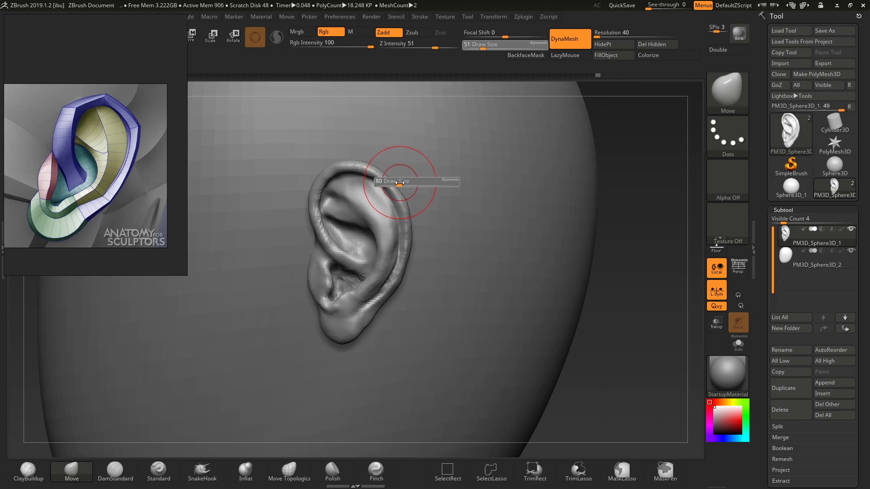
pyautogui.press('s')
pyautogui.moveTo(328, 178); pyautogui.dragTo(371, 178)
pyautogui.press('s')
pyautogui.press('s')
pyautogui.moveTo(398, 231)
pyautogui.mouseDown()
pyautogui.moveTo(406, 230)
pyautogui.moveTo(403, 222)
pyautogui.mouseUp()
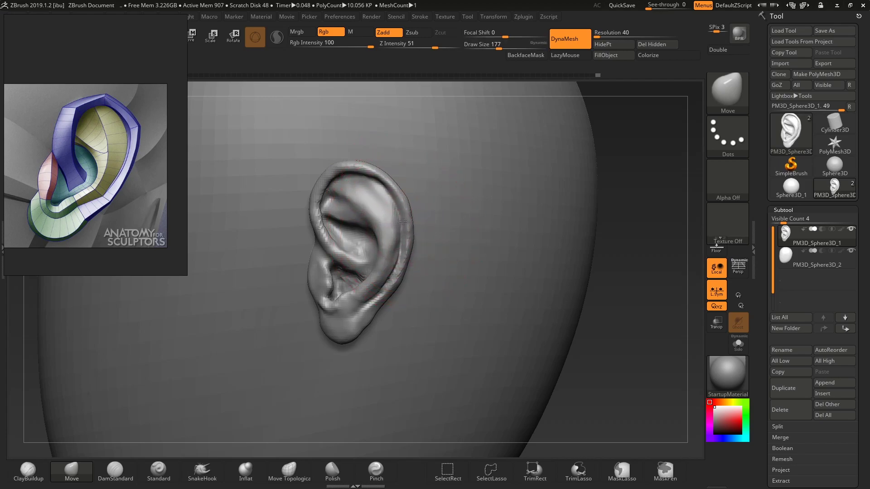
# Refine and smooth the helix's upper front edge with Move at draw size 39, and shape its front at size 87
pyautogui.press('s')
pyautogui.moveTo(323, 237)
pyautogui.mouseDown()
pyautogui.moveTo(315, 237)
pyautogui.moveTo(321, 220)
pyautogui.mouseUp()
pyautogui.press('s')
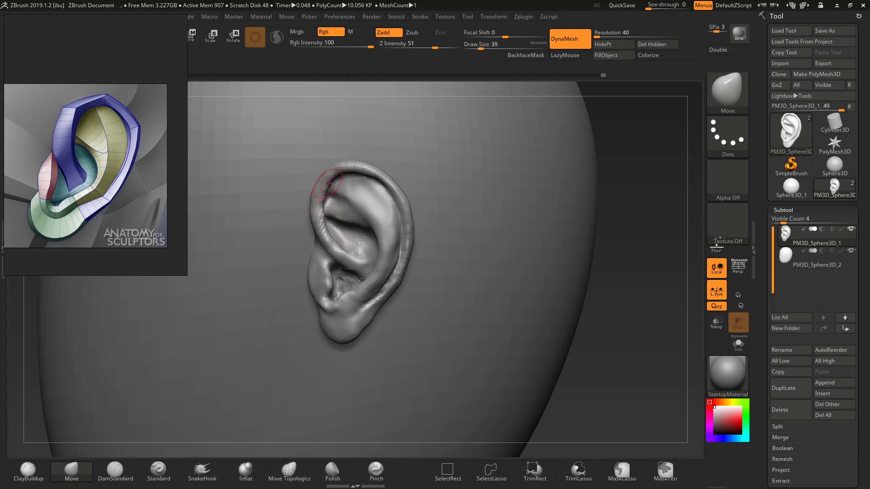
pyautogui.moveTo(321, 179)
pyautogui.keyDown('shift'); pyautogui.mouseDown()
pyautogui.moveTo(321, 200)
pyautogui.moveTo(341, 168)
pyautogui.mouseUp(); pyautogui.keyUp('shift')
pyautogui.moveTo(627, 339); pyautogui.dragTo(662, 338)
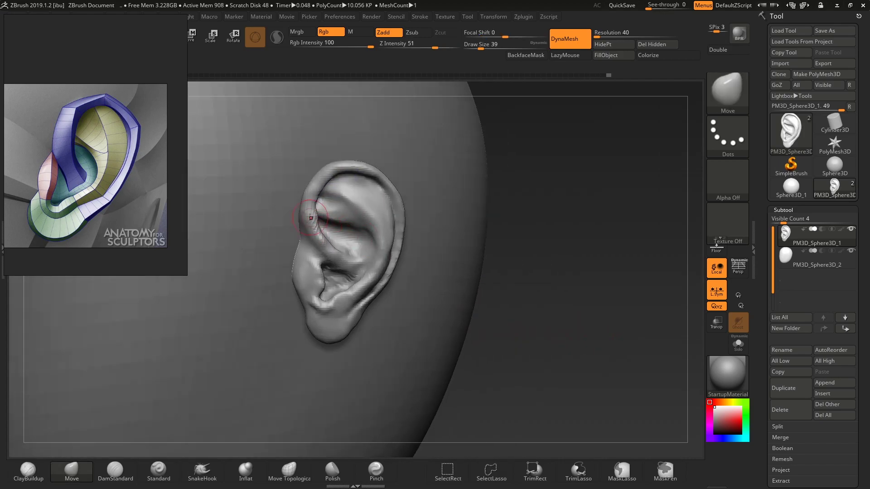
pyautogui.keyDown('alt'); pyautogui.moveTo(534, 290); pyautogui.dragTo(534, 316); pyautogui.keyUp('alt')
pyautogui.press('s')
pyautogui.moveTo(299, 235); pyautogui.dragTo(303, 233)
pyautogui.press('s')
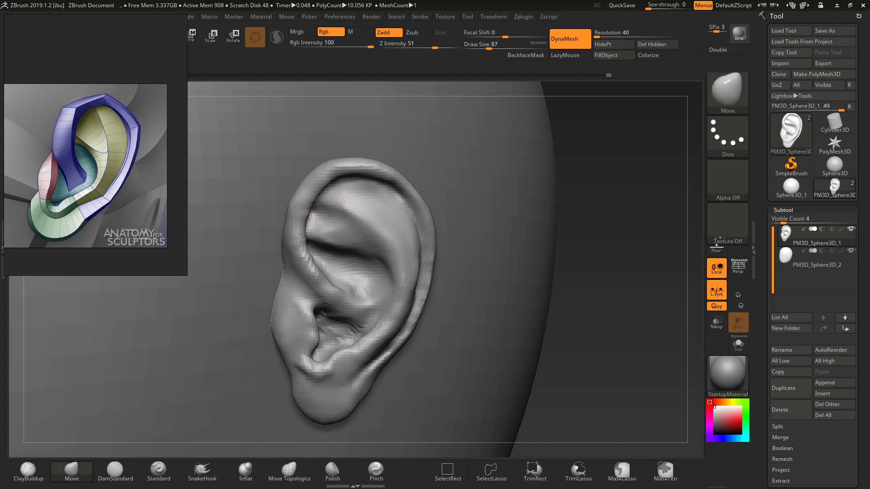
# Smooth the crus of the helix and cut the crease beneath it into the concha with DamStandard at draw size 44
pyautogui.moveTo(574, 347); pyautogui.dragTo(571, 349)
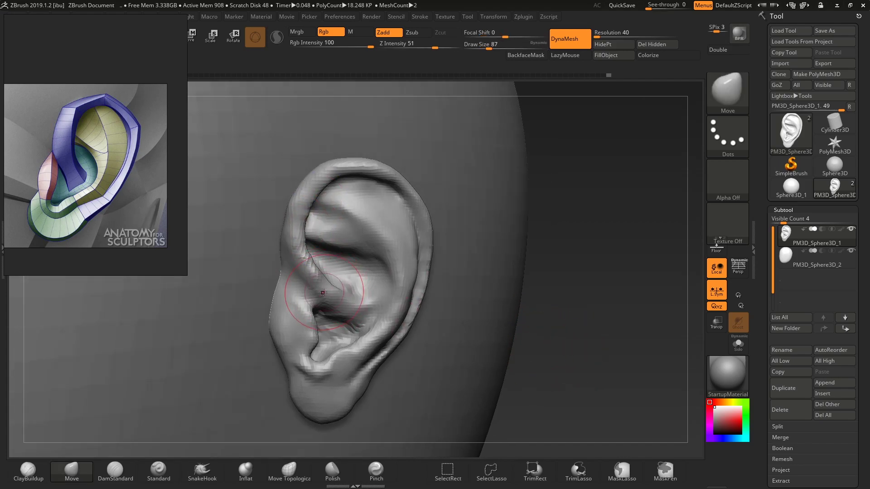
pyautogui.press('shift')
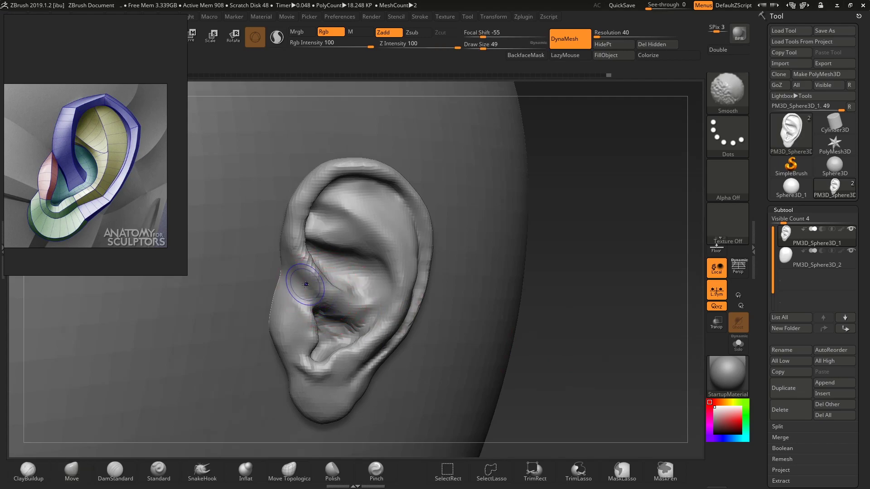
pyautogui.moveTo(341, 300)
pyautogui.keyDown('shift'); pyautogui.mouseDown()
pyautogui.moveTo(350, 296)
pyautogui.moveTo(347, 336)
pyautogui.mouseUp(); pyautogui.keyUp('shift')
pyautogui.press('3')
pyautogui.moveTo(338, 289); pyautogui.dragTo(368, 302)
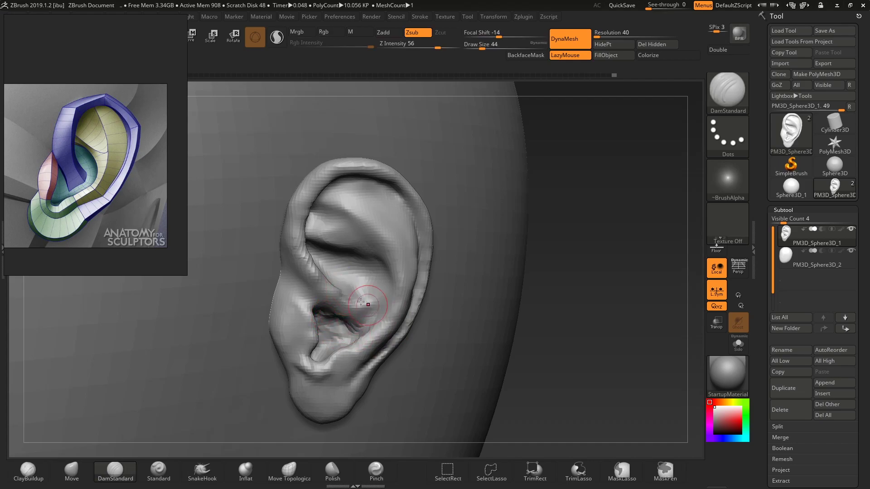
pyautogui.moveTo(331, 281); pyautogui.dragTo(367, 306)
pyautogui.press('s')
pyautogui.moveTo(362, 301)
pyautogui.keyDown('shift'); pyautogui.mouseDown()
pyautogui.moveTo(368, 306)
pyautogui.moveTo(353, 324)
pyautogui.mouseUp(); pyautogui.keyUp('shift')
pyautogui.keyDown('shift'); pyautogui.moveTo(341, 279); pyautogui.dragTo(375, 300); pyautogui.keyUp('shift')
# Deepen the concha's curved edge under the antihelix with DamStandard at draw sizes 56 and 31, and smooth the strokes
pyautogui.press('s')
pyautogui.moveTo(350, 265); pyautogui.dragTo(372, 310)
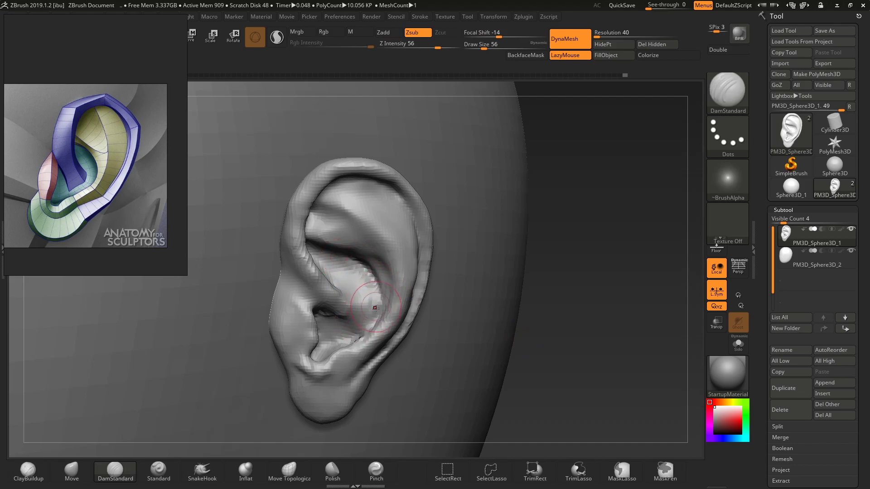
pyautogui.press('shift')
pyautogui.press('s')
pyautogui.moveTo(370, 291)
pyautogui.mouseDown()
pyautogui.moveTo(370, 275)
pyautogui.moveTo(363, 310)
pyautogui.mouseUp()
pyautogui.moveTo(332, 284); pyautogui.dragTo(362, 303)
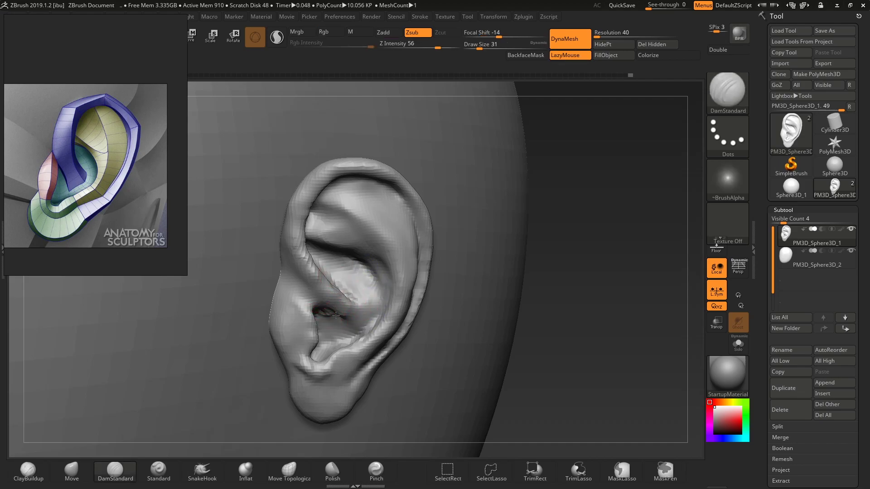
pyautogui.keyDown('shift'); pyautogui.moveTo(357, 309); pyautogui.dragTo(331, 276); pyautogui.keyUp('shift')
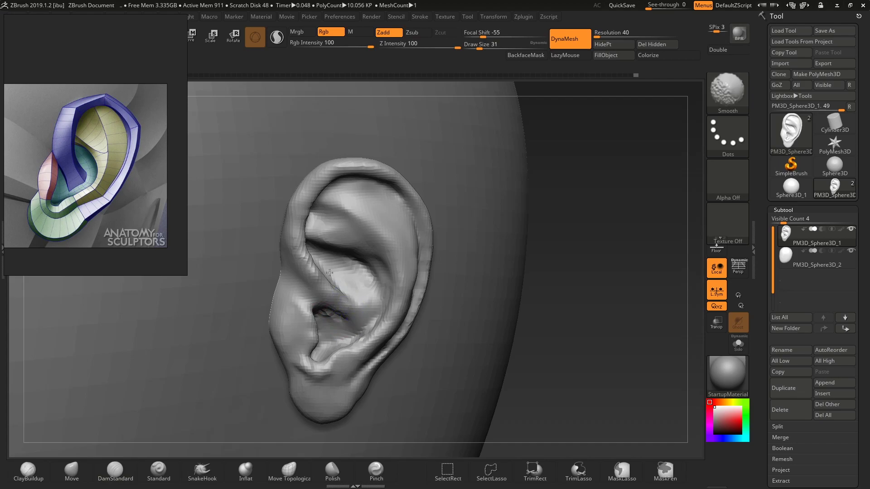
# Refine the antihelix's upper fold with ClayBuildup at draw size 31 and smooth it
pyautogui.moveTo(484, 357)
pyautogui.keyDown('alt'); pyautogui.mouseDown()
pyautogui.moveTo(530, 284)
pyautogui.moveTo(520, 267)
pyautogui.moveTo(536, 211)
pyautogui.moveTo(549, 282)
pyautogui.mouseUp(); pyautogui.keyUp('alt')
pyautogui.press('b')
pyautogui.press('c')
pyautogui.press('b')
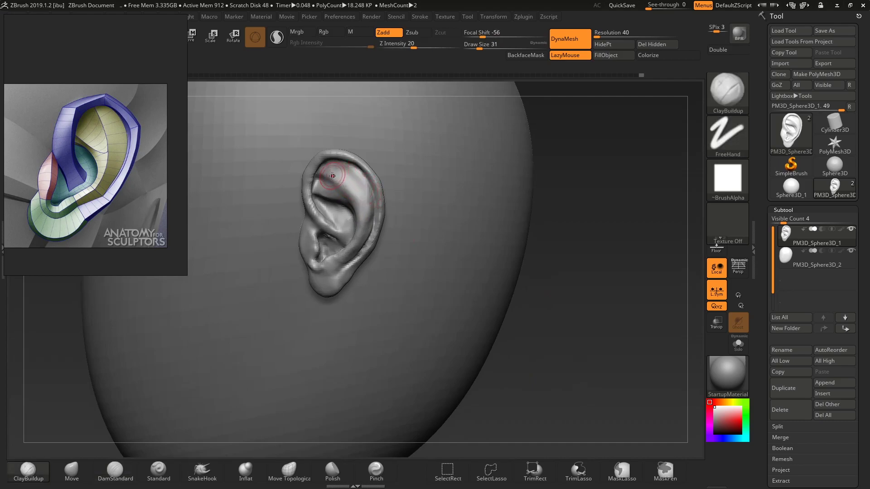
pyautogui.moveTo(352, 185)
pyautogui.keyDown('shift'); pyautogui.mouseDown()
pyautogui.moveTo(354, 196)
pyautogui.moveTo(343, 179)
pyautogui.mouseUp(); pyautogui.keyUp('shift')
pyautogui.moveTo(578, 329)
pyautogui.keyDown('alt'); pyautogui.mouseDown()
pyautogui.moveTo(503, 128)
pyautogui.moveTo(472, 221)
pyautogui.moveTo(505, 218)
pyautogui.moveTo(484, 227)
pyautogui.moveTo(486, 217)
pyautogui.mouseUp(); pyautogui.keyUp('alt')
pyautogui.keyDown('alt'); pyautogui.moveTo(487, 216); pyautogui.dragTo(455, 289); pyautogui.keyUp('alt')
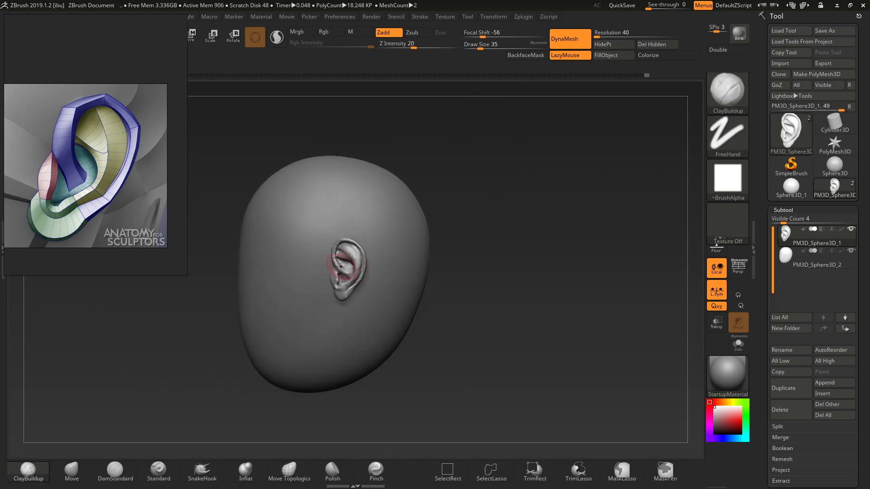
# Rotate the ear slightly on the head with the Rotate gizmo and return to Draw mode
pyautogui.press('r')
pyautogui.moveTo(369, 241); pyautogui.dragTo(374, 245)
pyautogui.press('q')
pyautogui.moveTo(517, 288)
pyautogui.keyDown('alt'); pyautogui.mouseDown()
pyautogui.moveTo(503, 214)
pyautogui.moveTo(480, 290)
pyautogui.mouseUp(); pyautogui.keyUp('alt')
# Adjust the helix's upper front edge against the head with the Move brush at draw size 33
pyautogui.write('bmvs51')
pyautogui.press('Return')
pyautogui.press('s')
pyautogui.moveTo(320, 193); pyautogui.dragTo(317, 192)
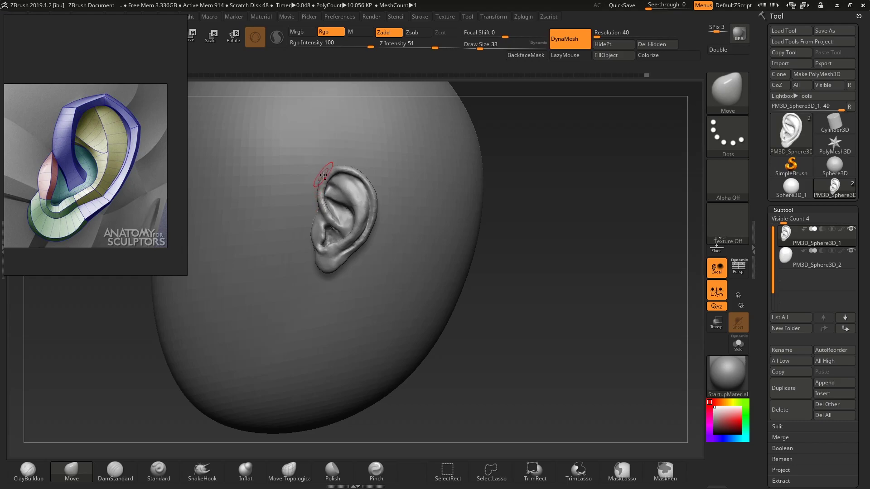
# Adjust the ear's overall shape with the Move brush at draw size 120 while checking it from several angles
pyautogui.moveTo(547, 295)
pyautogui.keyDown('alt'); pyautogui.mouseDown()
pyautogui.moveTo(531, 250)
pyautogui.moveTo(489, 245)
pyautogui.moveTo(584, 253)
pyautogui.mouseUp(); pyautogui.keyUp('alt')
pyautogui.keyDown('alt'); pyautogui.moveTo(445, 170); pyautogui.dragTo(472, 316); pyautogui.keyUp('alt')
pyautogui.press('s')
pyautogui.moveTo(350, 260); pyautogui.dragTo(366, 259)
pyautogui.keyDown('alt'); pyautogui.moveTo(399, 305); pyautogui.dragTo(390, 152); pyautogui.keyUp('alt')
pyautogui.moveTo(430, 182); pyautogui.dragTo(384, 183)
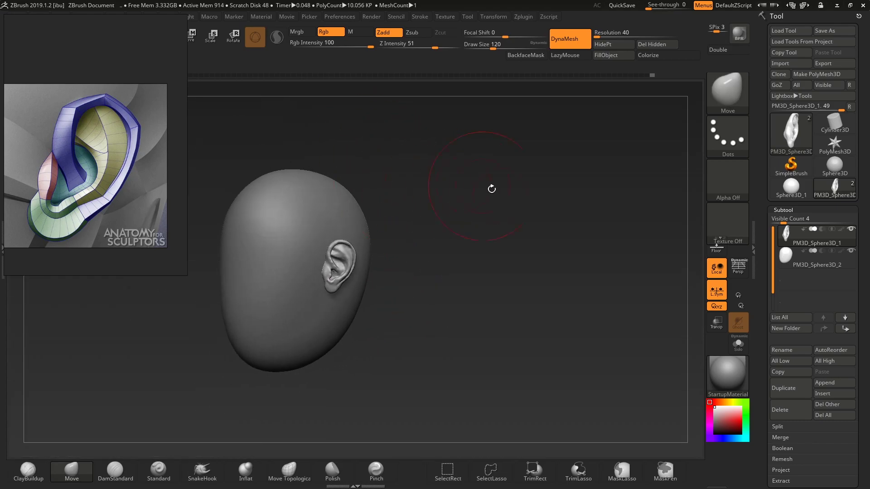
# Turn on perspective view and reshape the rear of the ear with the Move brush at draw size 94
pyautogui.click(744, 270)
pyautogui.keyDown('alt'); pyautogui.moveTo(518, 283); pyautogui.dragTo(574, 349); pyautogui.keyUp('alt')
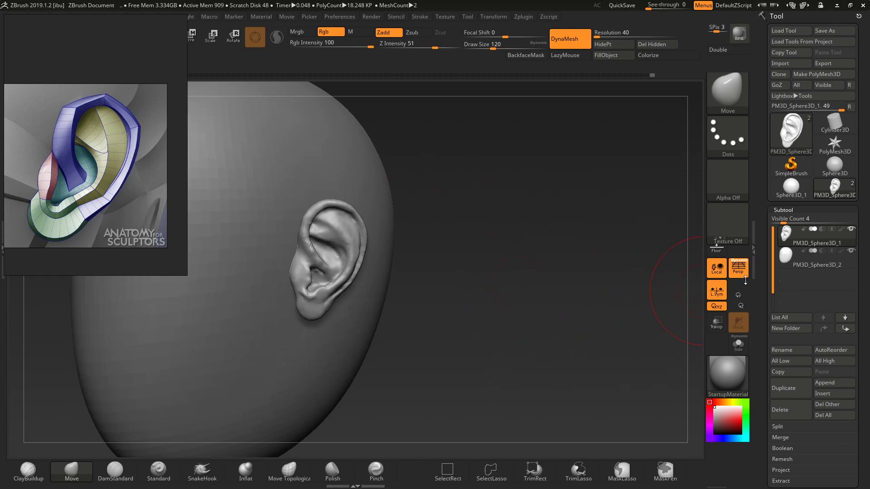
pyautogui.moveTo(514, 282); pyautogui.dragTo(335, 222)
pyautogui.press('s')
pyautogui.moveTo(365, 260); pyautogui.dragTo(366, 252)
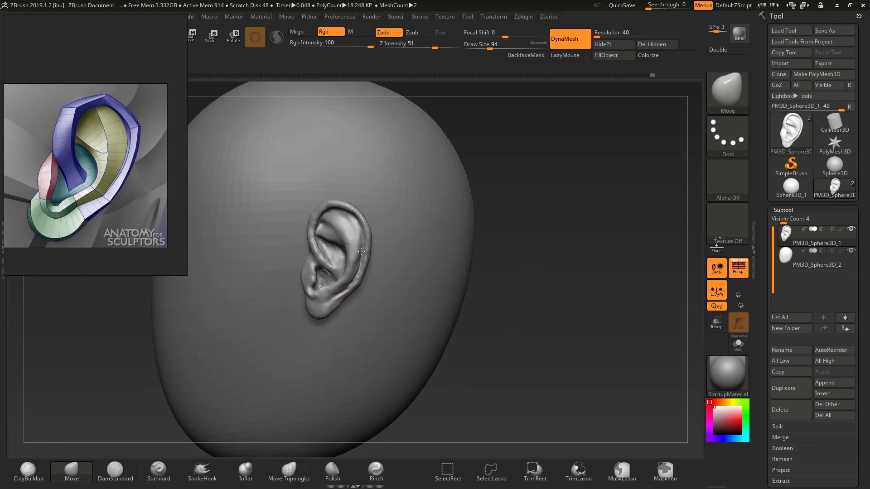
# Fine-tune the upper helix and inner antihelix with the Move brush, and smooth the front of the helix at size 29
pyautogui.press('s')
pyautogui.moveTo(360, 252); pyautogui.dragTo(357, 252)
pyautogui.press('s')
pyautogui.moveTo(350, 209); pyautogui.dragTo(349, 208)
pyautogui.moveTo(339, 240); pyautogui.dragTo(339, 238)
pyautogui.moveTo(514, 334)
pyautogui.mouseDown()
pyautogui.moveTo(531, 332)
pyautogui.moveTo(517, 332)
pyautogui.mouseUp()
pyautogui.press('s')
pyautogui.moveTo(319, 255); pyautogui.dragTo(311, 254)
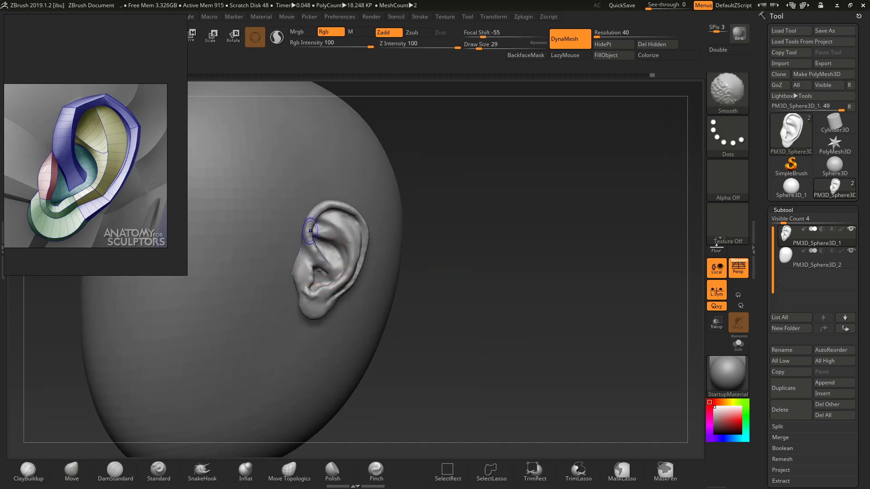
# Adjust the rear helix curve with the Move brush at draw size 74
pyautogui.moveTo(452, 296); pyautogui.dragTo(470, 309)
pyautogui.press('s')
pyautogui.moveTo(350, 234); pyautogui.dragTo(360, 234)
pyautogui.moveTo(359, 229); pyautogui.dragTo(356, 227)
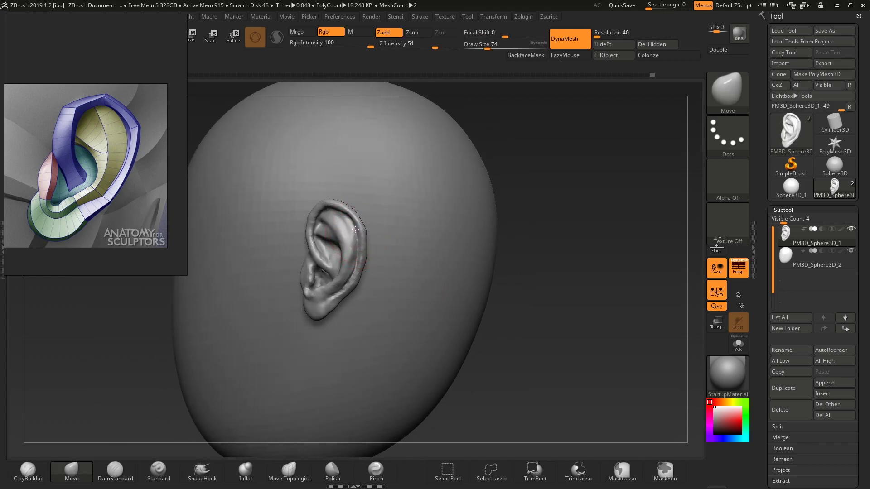
# Bring the coloured and wireframe ear topology diagram into close view on the reference board
pyautogui.keyDown('alt'); pyautogui.moveTo(531, 348); pyautogui.dragTo(599, 329); pyautogui.keyUp('alt')
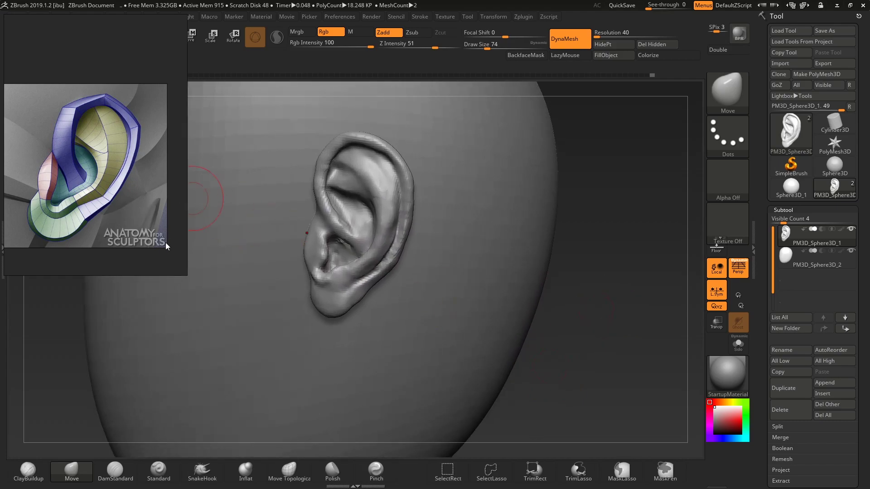
pyautogui.scroll(-6, 138, 191)
pyautogui.moveTo(181, 198); pyautogui.dragTo(82, 188, button='middle')
pyautogui.scroll(4, 82, 188)
pyautogui.scroll(3, 83, 192)
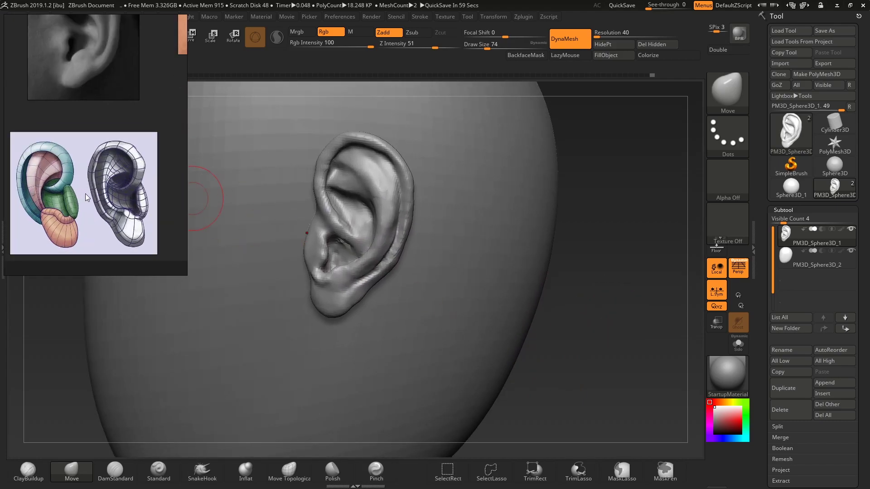
# Refine the crease below the crus of the helix with DamStandard at draw size 59
pyautogui.moveTo(550, 344); pyautogui.dragTo(434, 295)
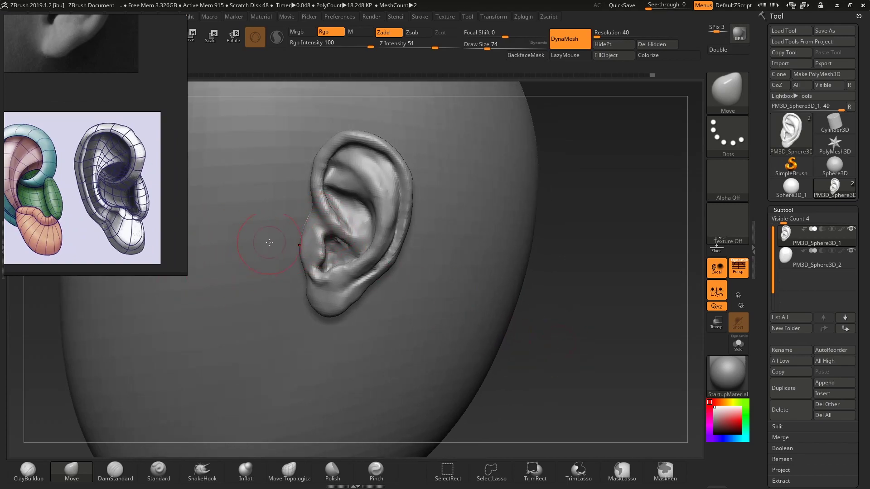
pyautogui.press('b')
pyautogui.press('d')
pyautogui.press('s')
pyautogui.press('s')
pyautogui.moveTo(331, 231); pyautogui.dragTo(327, 229)
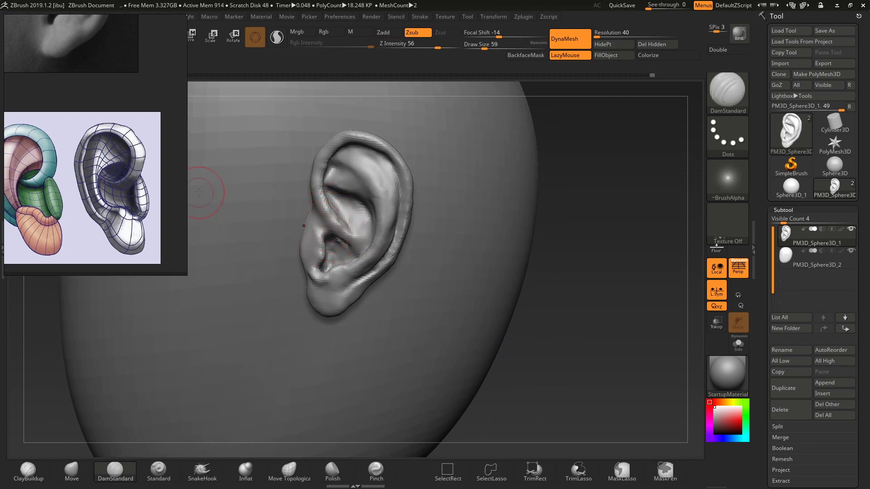
# Flip the ear topology diagram horizontally on the reference board and enlarge its wireframe ear
pyautogui.scroll(-3, 109, 236)
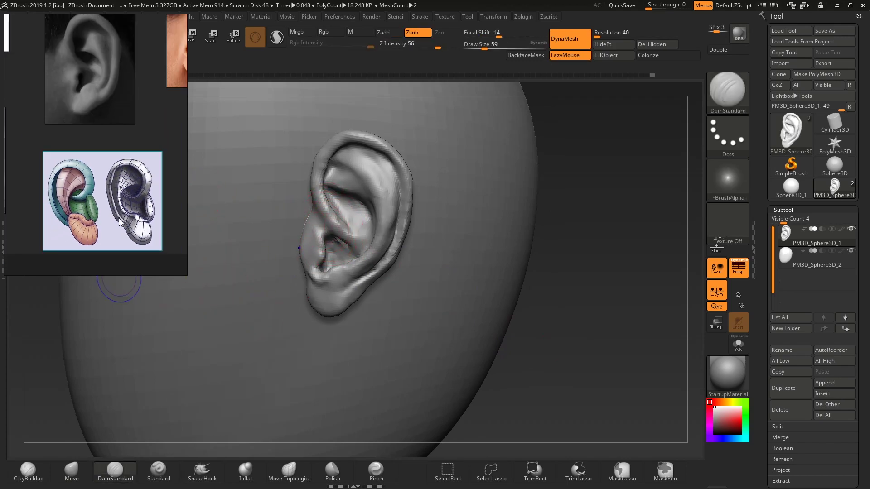
pyautogui.keyDown('alt'); pyautogui.keyDown('shift'); pyautogui.moveTo(134, 220); pyautogui.dragTo(140, 219); pyautogui.keyUp('shift'); pyautogui.keyUp('alt')
pyautogui.scroll(5, 97, 221)
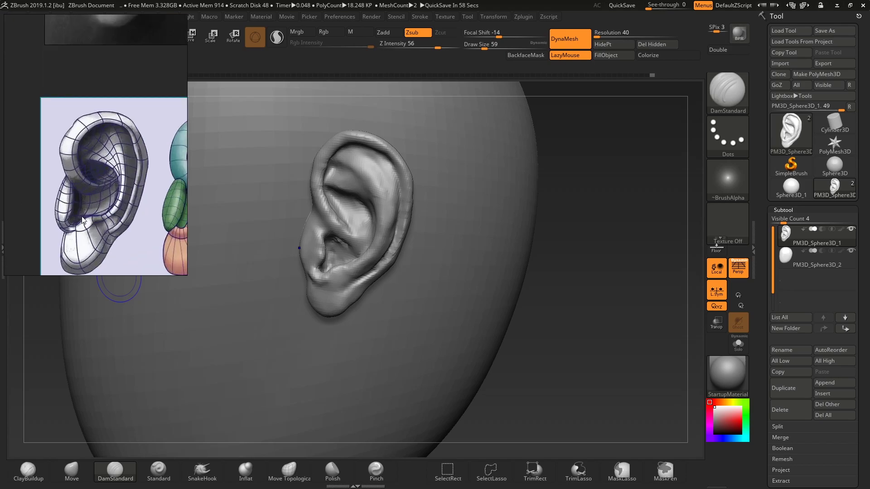
# Reshape the antitragus area and the antihelix's lower fold with the Move brush at draw size 49
pyautogui.moveTo(529, 384); pyautogui.dragTo(428, 333)
pyautogui.press('b')
pyautogui.press('m')
pyautogui.press('v')
pyautogui.press('s')
pyautogui.moveTo(336, 274)
pyautogui.mouseDown()
pyautogui.moveTo(323, 270)
pyautogui.moveTo(342, 278)
pyautogui.mouseUp()
pyautogui.press('s')
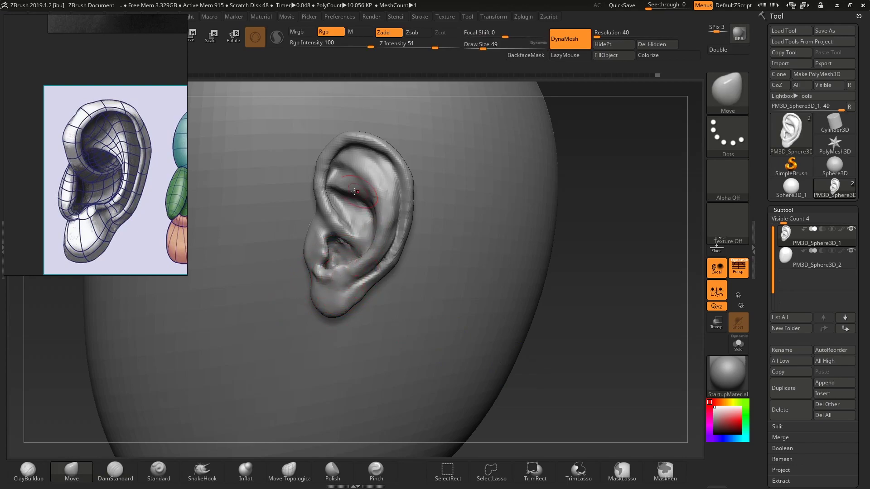
pyautogui.press('shift')
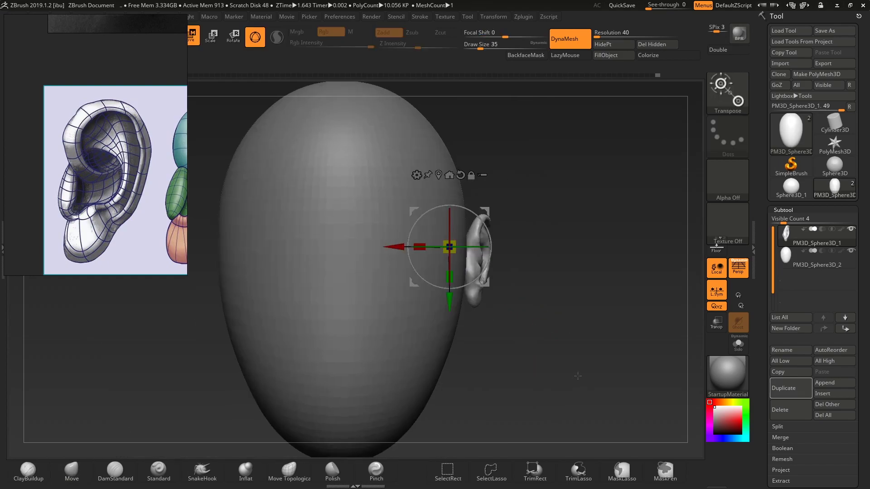
# Leave the transform gizmo on the head and make the ear subtool active for sculpting
pyautogui.moveTo(575, 375); pyautogui.dragTo(512, 356)
pyautogui.press('q')
pyautogui.keyDown('alt'); pyautogui.moveTo(587, 361); pyautogui.dragTo(467, 310); pyautogui.keyUp('alt')
pyautogui.press('q')
pyautogui.moveTo(516, 296)
pyautogui.keyDown('alt'); pyautogui.mouseDown()
pyautogui.moveTo(571, 341)
pyautogui.moveTo(570, 354)
pyautogui.moveTo(556, 332)
pyautogui.moveTo(562, 351)
pyautogui.mouseUp(); pyautogui.keyUp('alt')
# Check the ear's wireframe, set the DynaMesh resolution to 24, and remesh the ear
pyautogui.hotkey('shift', 'f')
pyautogui.hotkey('shift', 'f')
pyautogui.click(628, 26)
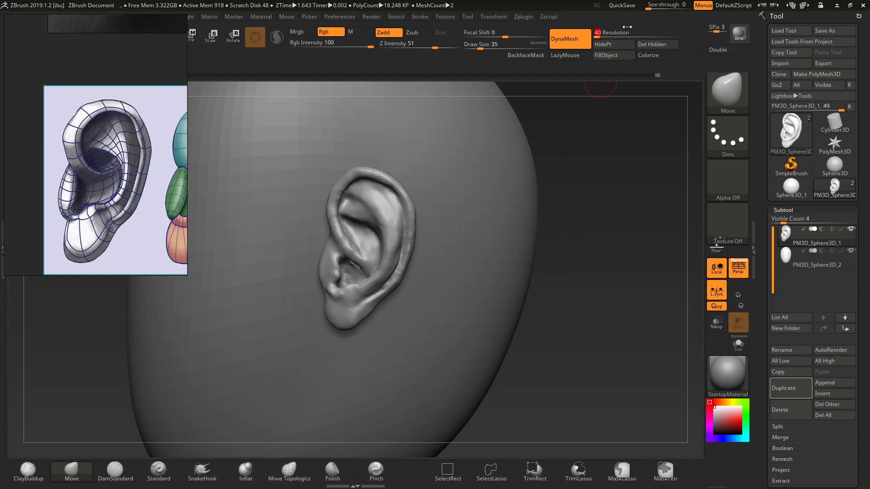
pyautogui.keyDown('ctrl'); pyautogui.moveTo(626, 349); pyautogui.dragTo(615, 322); pyautogui.keyUp('ctrl')
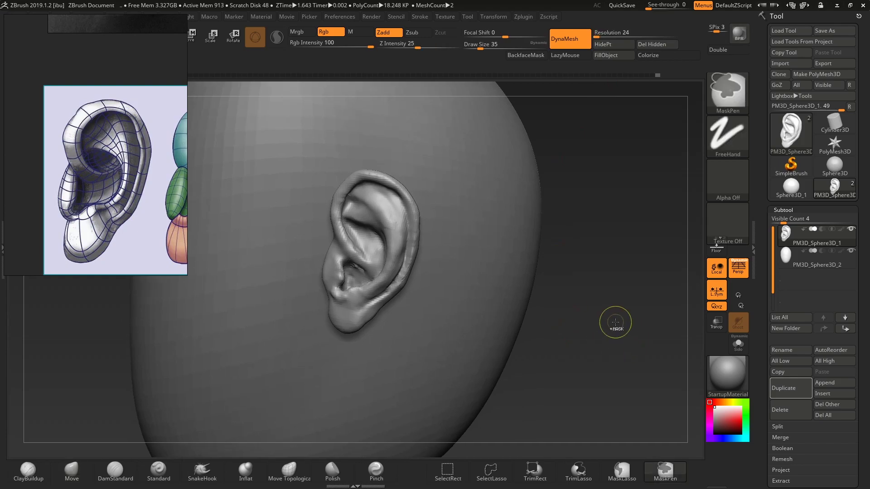
# Reshape the ear's upper helix and inner folds with the Move brush at draw size 62
pyautogui.moveTo(557, 333)
pyautogui.keyDown('alt'); pyautogui.mouseDown()
pyautogui.moveTo(530, 254)
pyautogui.moveTo(555, 350)
pyautogui.mouseUp(); pyautogui.keyUp('alt')
pyautogui.hotkey('ctrl', 'z')
pyautogui.press('s')
pyautogui.moveTo(357, 177); pyautogui.dragTo(359, 170)
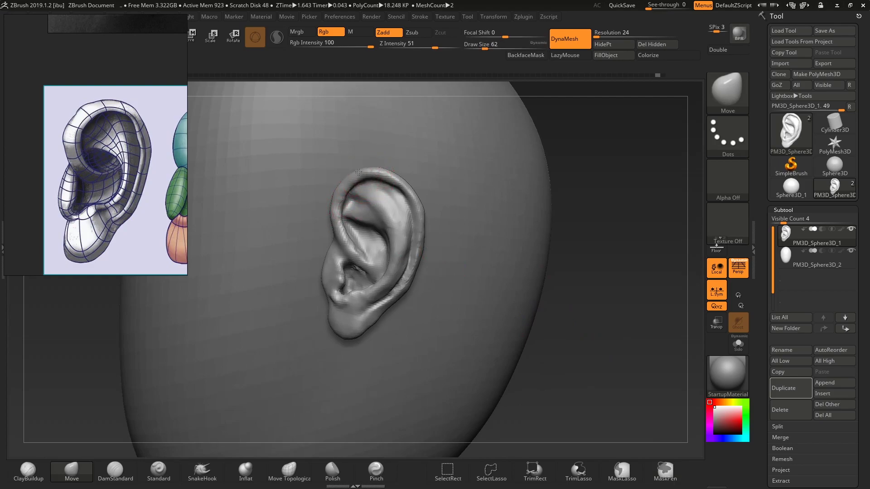
pyautogui.moveTo(365, 218); pyautogui.dragTo(399, 240)
# Check the ear's wireframe and smooth the outer helix rim at draw size 65
pyautogui.moveTo(591, 248); pyautogui.dragTo(614, 20)
pyautogui.moveTo(580, 212); pyautogui.dragTo(501, 216)
pyautogui.moveTo(456, 267)
pyautogui.keyDown('alt'); pyautogui.mouseDown()
pyautogui.moveTo(455, 305)
pyautogui.moveTo(412, 301)
pyautogui.moveTo(528, 297)
pyautogui.mouseUp(); pyautogui.keyUp('alt')
pyautogui.press('s')
pyautogui.hotkey('shift', 'f')
pyautogui.hotkey('shift', 'f')
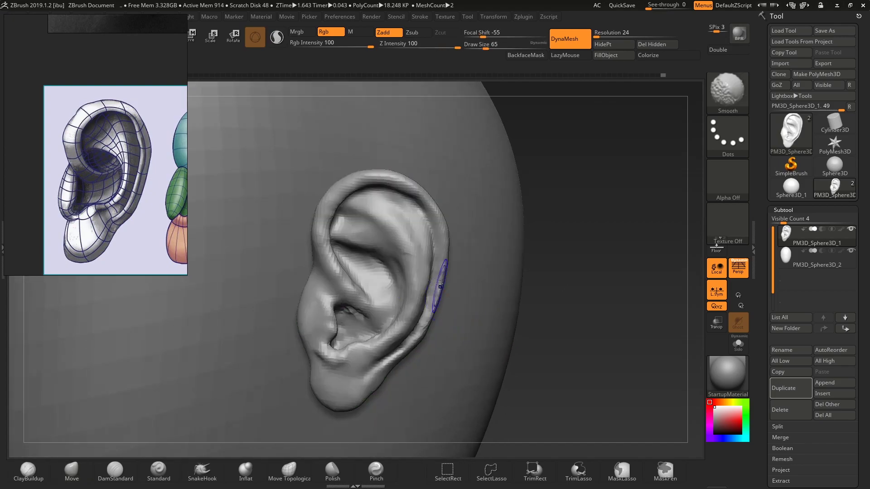
pyautogui.keyDown('alt'); pyautogui.moveTo(551, 342); pyautogui.dragTo(524, 266); pyautogui.keyUp('alt')
pyautogui.moveTo(547, 266); pyautogui.dragTo(522, 266)
pyautogui.keyDown('alt'); pyautogui.moveTo(569, 314); pyautogui.dragTo(581, 356); pyautogui.keyUp('alt')
# Carve along the crus of the helix into the concha with the DamStandard brush at draw size 35
pyautogui.press('b')
pyautogui.press('d')
pyautogui.press('s')
pyautogui.press('s')
pyautogui.moveTo(382, 248); pyautogui.dragTo(377, 248)
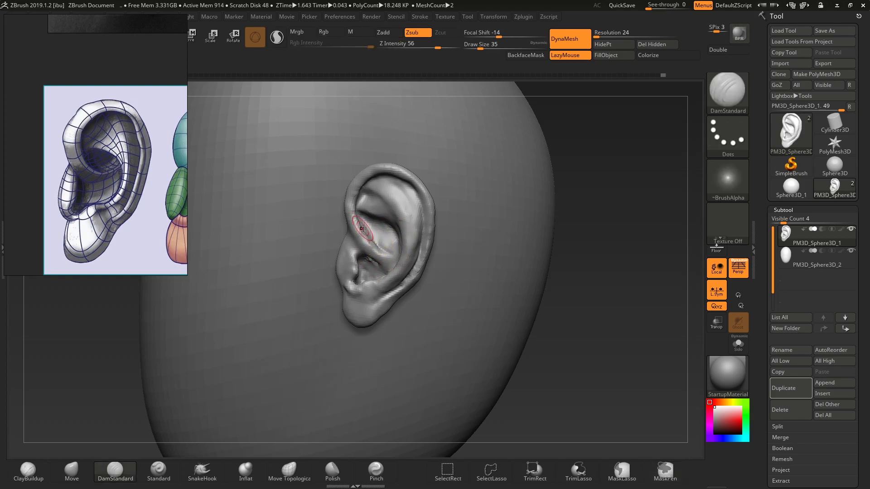
pyautogui.moveTo(358, 217); pyautogui.dragTo(393, 255)
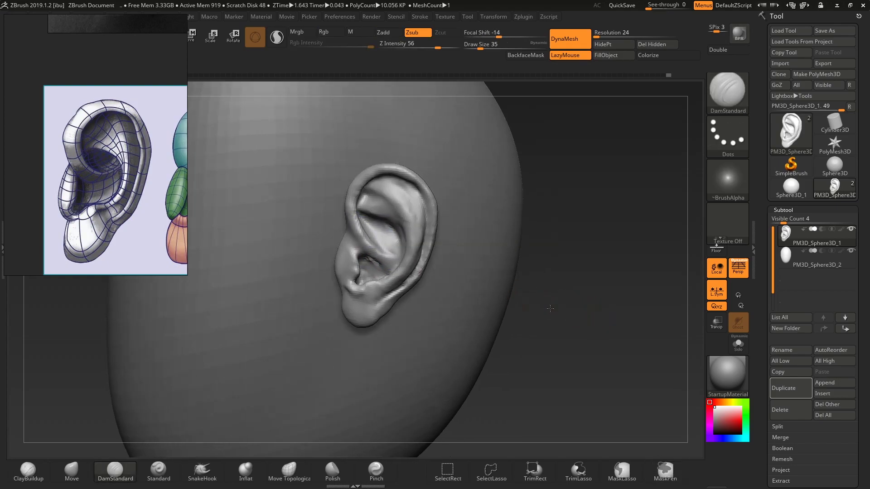
# Switch to the ClayBuildup brush, set the DynaMesh resolution to 16, and try to remesh the ear
pyautogui.press('b')
pyautogui.press('c')
pyautogui.press('b')
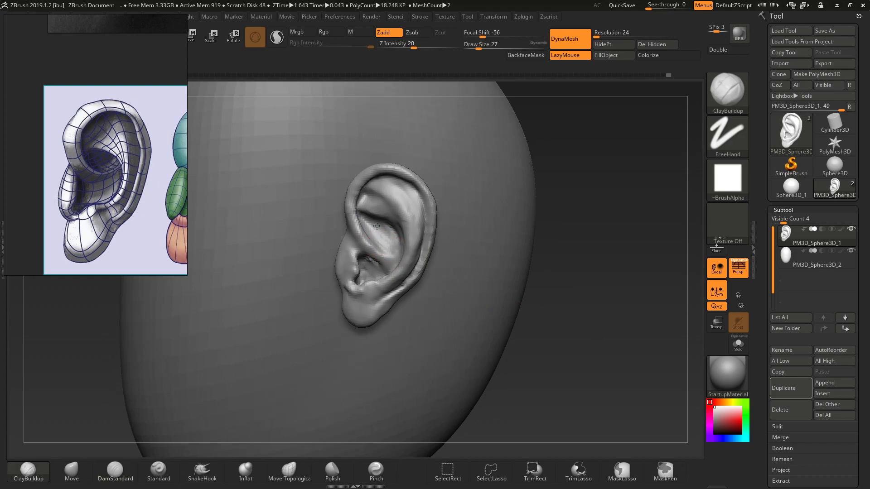
pyautogui.keyDown('ctrl'); pyautogui.moveTo(590, 143); pyautogui.dragTo(596, 152); pyautogui.keyUp('ctrl')
pyautogui.hotkey('ctrl', 'd')
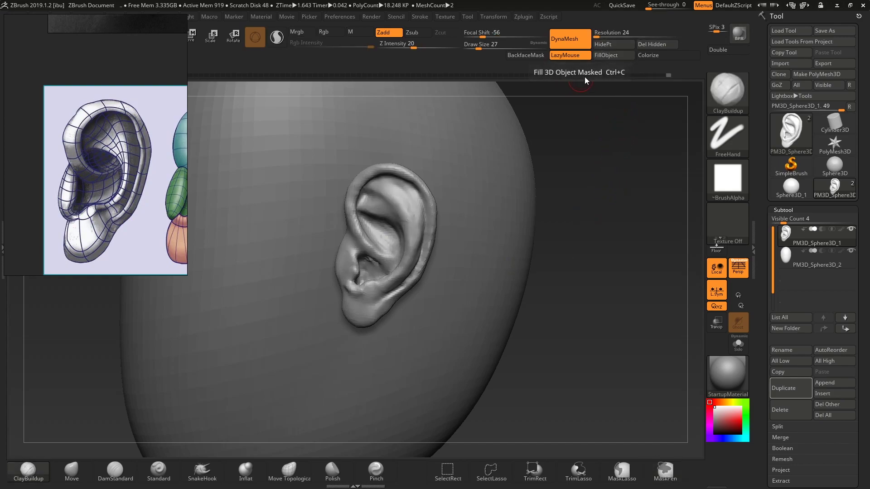
pyautogui.moveTo(599, 36); pyautogui.dragTo(596, 36)
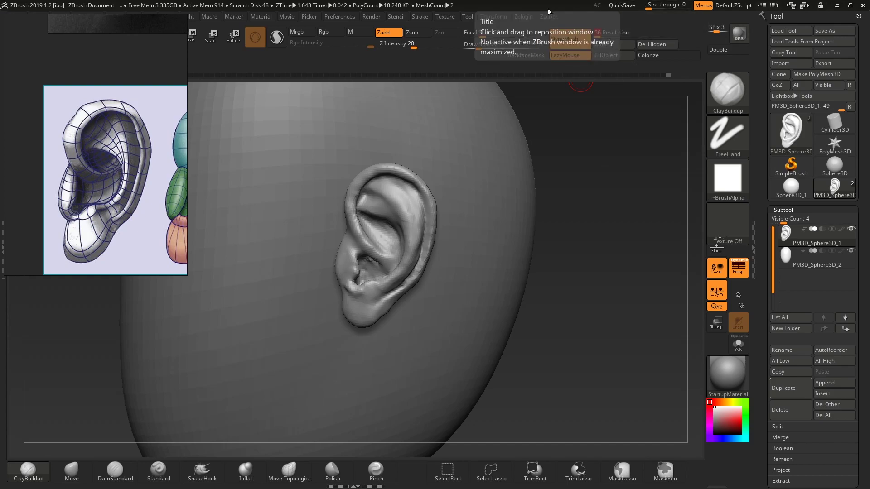
pyautogui.moveTo(562, 298)
pyautogui.mouseDown()
pyautogui.moveTo(578, 277)
pyautogui.moveTo(587, 284)
pyautogui.moveTo(585, 258)
pyautogui.mouseUp()
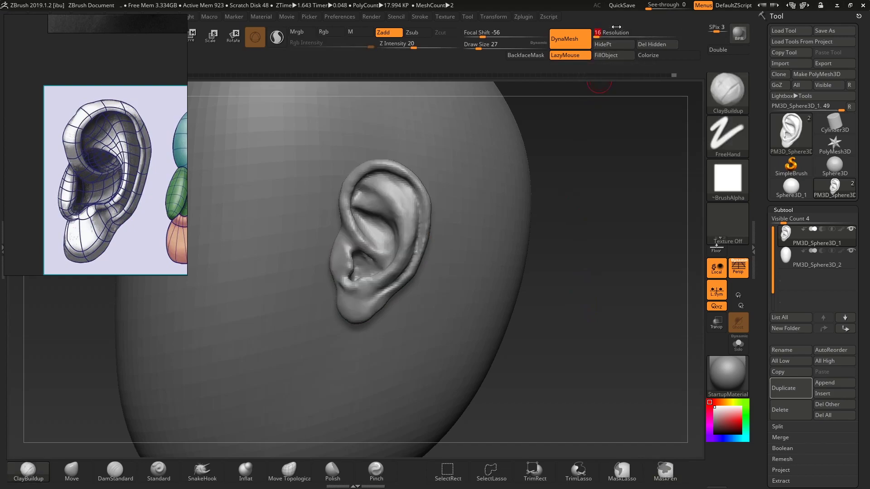
pyautogui.moveTo(555, 332); pyautogui.dragTo(565, 307)
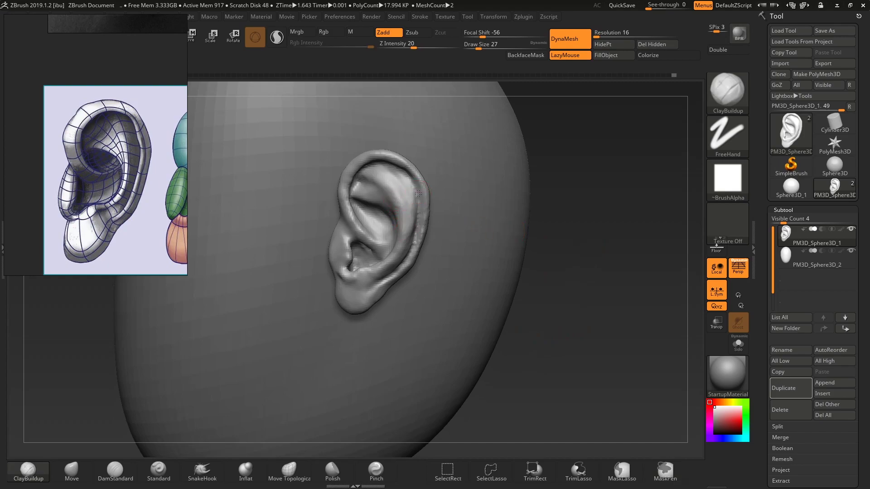
pyautogui.moveTo(557, 324)
pyautogui.keyDown('ctrl'); pyautogui.mouseDown()
pyautogui.moveTo(562, 372)
pyautogui.moveTo(545, 330)
pyautogui.moveTo(563, 320)
pyautogui.mouseUp(); pyautogui.keyUp('ctrl')
pyautogui.keyDown('alt'); pyautogui.moveTo(544, 237); pyautogui.dragTo(525, 261); pyautogui.keyUp('alt')
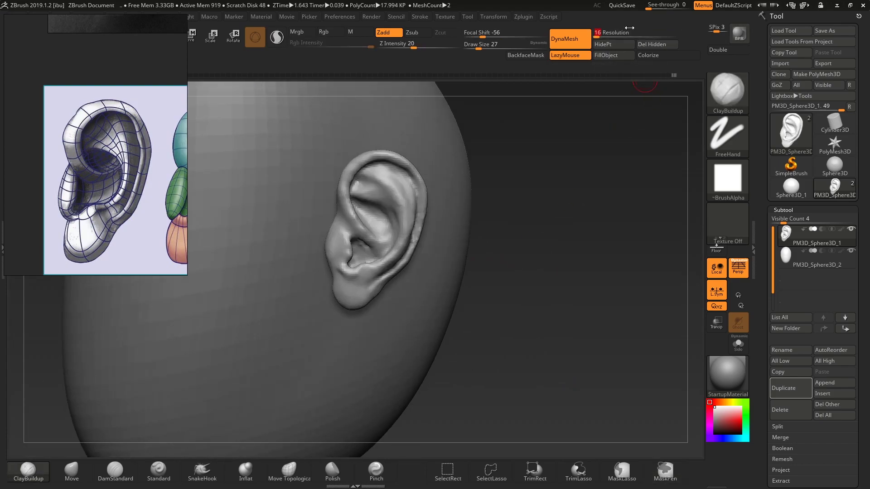
# Try remeshing the ear at DynaMesh resolution 24 and undo the remesh
pyautogui.press('Return')
pyautogui.keyDown('ctrl'); pyautogui.moveTo(573, 270); pyautogui.dragTo(572, 309); pyautogui.keyUp('ctrl')
pyautogui.moveTo(529, 281)
pyautogui.mouseDown()
pyautogui.moveTo(565, 286)
pyautogui.moveTo(534, 288)
pyautogui.mouseUp()
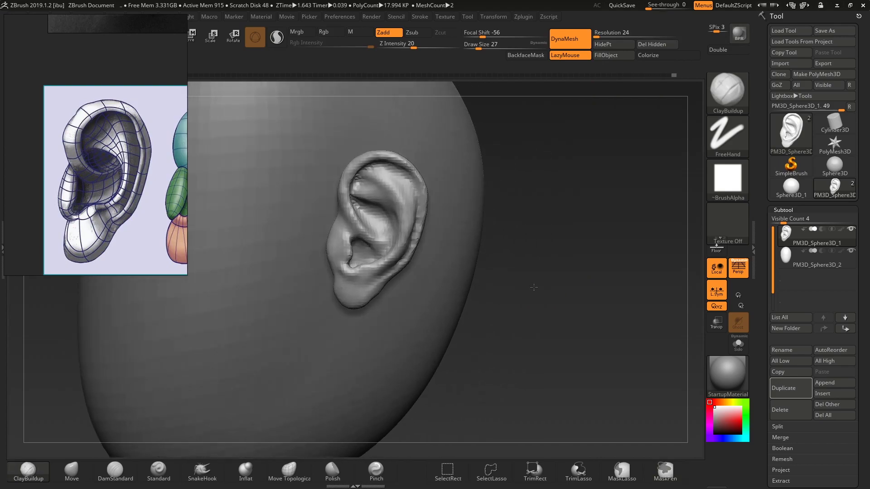
pyautogui.hotkey('ctrl', 'z')
# Set the DynaMesh resolution to 32 and remesh the ear
pyautogui.click(630, 32)
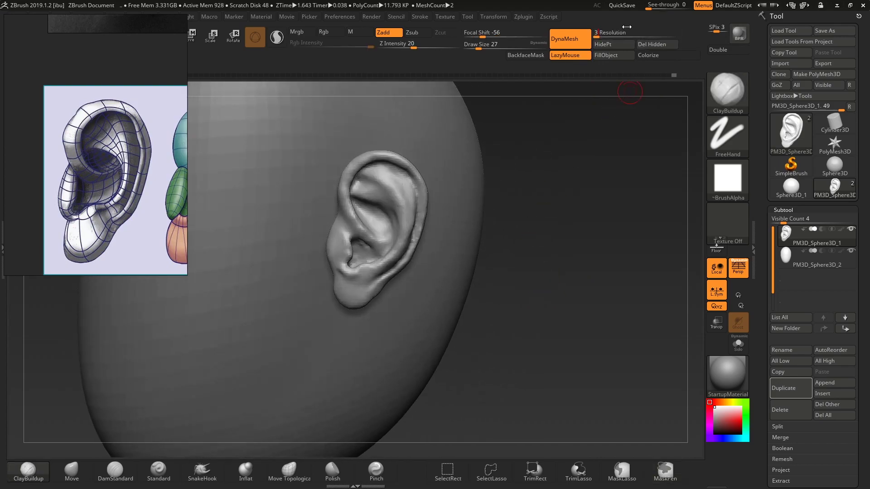
pyautogui.press('Return')
pyautogui.moveTo(539, 326)
pyautogui.keyDown('alt'); pyautogui.mouseDown()
pyautogui.moveTo(517, 271)
pyautogui.moveTo(550, 272)
pyautogui.moveTo(534, 295)
pyautogui.moveTo(535, 317)
pyautogui.mouseUp(); pyautogui.keyUp('alt')
# Reshape the front part of the helix from a front three-quarter view with the Move brush at draw size 44
pyautogui.moveTo(528, 278)
pyautogui.mouseDown()
pyautogui.moveTo(471, 213)
pyautogui.moveTo(439, 206)
pyautogui.mouseUp()
pyautogui.press('b')
pyautogui.press('m')
pyautogui.press('v')
pyautogui.press('s')
pyautogui.moveTo(476, 272); pyautogui.dragTo(446, 271)
pyautogui.press('b')
pyautogui.press('d')
pyautogui.press('s')
pyautogui.press('b')
pyautogui.press('m')
pyautogui.press('v')
pyautogui.moveTo(470, 169); pyautogui.dragTo(453, 171)
pyautogui.press('s')
pyautogui.moveTo(369, 233); pyautogui.dragTo(364, 232)
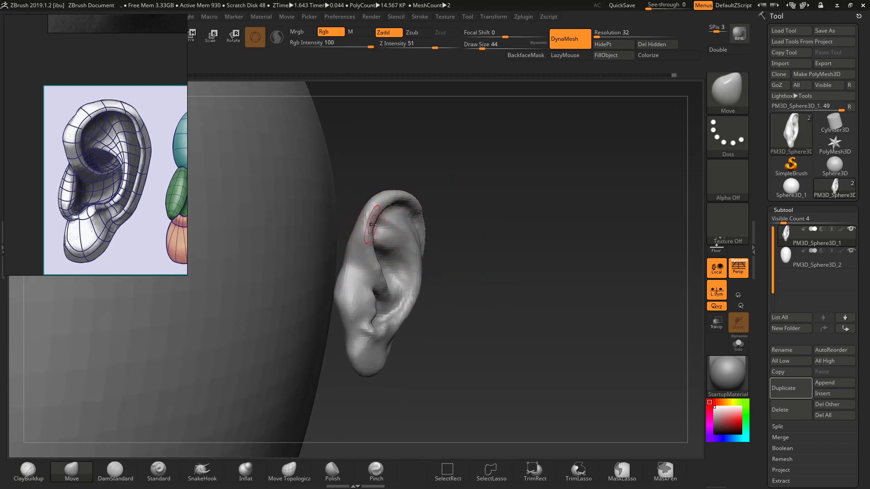
# Adjust the ear's folds in an end-on view with the Move brush at draw size 108 and smooth them at 56
pyautogui.moveTo(475, 217)
pyautogui.mouseDown()
pyautogui.moveTo(529, 282)
pyautogui.moveTo(516, 284)
pyautogui.mouseUp()
pyautogui.press('s')
pyautogui.moveTo(433, 175); pyautogui.dragTo(442, 175)
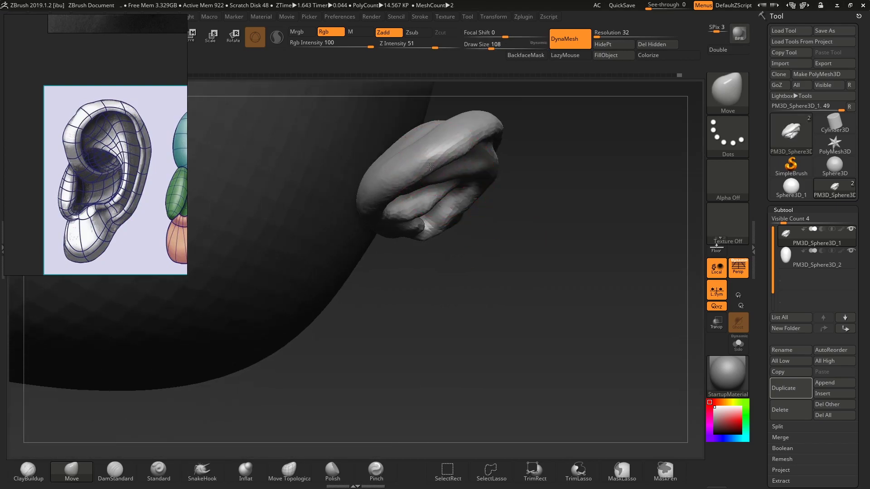
pyautogui.press('s')
pyautogui.moveTo(478, 150); pyautogui.dragTo(465, 150)
pyautogui.press('shift')
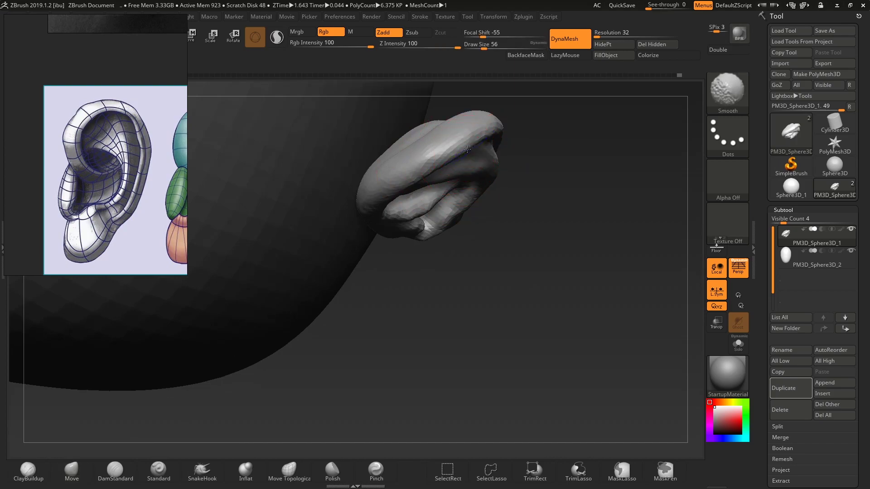
# Reshape the outer rim and the antihelix fold above the concha with the Move brush, reducing the draw size from 207 to 132
pyautogui.moveTo(531, 129); pyautogui.dragTo(608, 224)
pyautogui.moveTo(536, 232)
pyautogui.mouseDown()
pyautogui.moveTo(520, 197)
pyautogui.moveTo(493, 193)
pyautogui.moveTo(509, 190)
pyautogui.moveTo(518, 207)
pyautogui.moveTo(510, 204)
pyautogui.mouseUp()
pyautogui.moveTo(532, 264)
pyautogui.mouseDown()
pyautogui.moveTo(437, 259)
pyautogui.moveTo(482, 273)
pyautogui.mouseUp()
pyautogui.press('s')
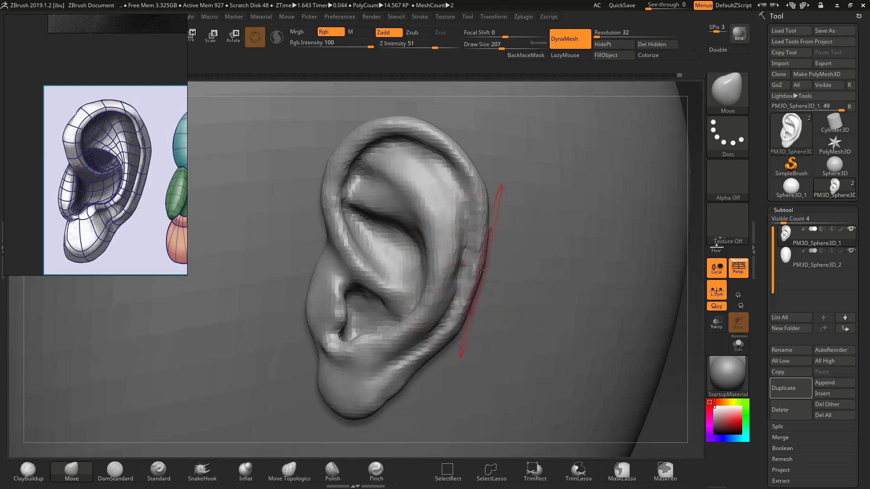
pyautogui.press('s')
pyautogui.moveTo(399, 258); pyautogui.dragTo(389, 258)
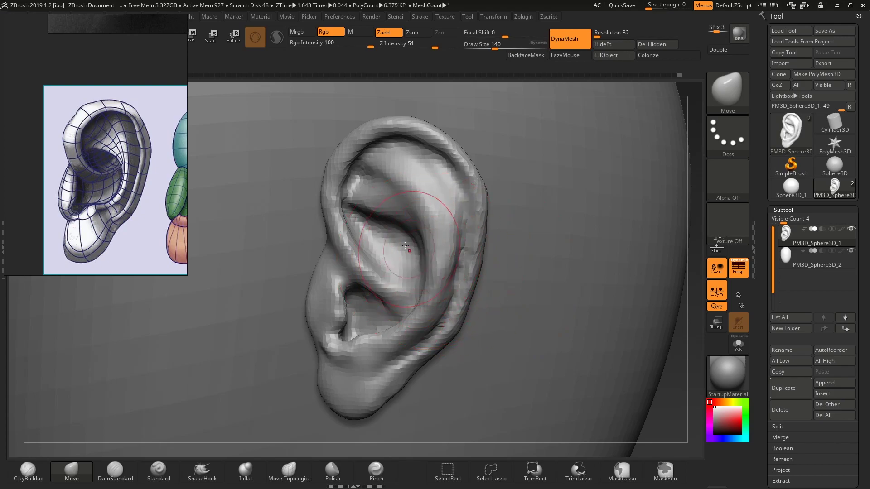
pyautogui.moveTo(390, 203)
pyautogui.mouseDown()
pyautogui.moveTo(372, 199)
pyautogui.moveTo(399, 220)
pyautogui.mouseUp()
pyautogui.press('s')
pyautogui.press('s')
pyautogui.press('s')
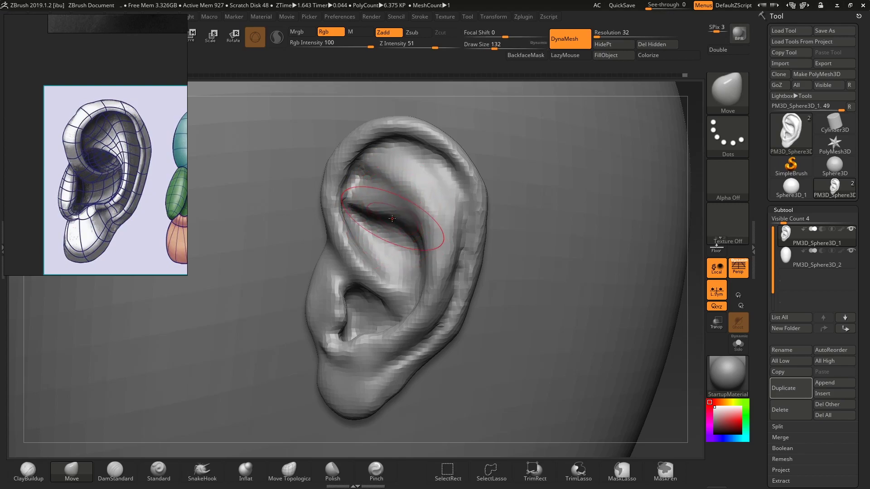
# Refine the front of the helix with the Move brush at draw size 68 and smooth the crus of the helix
pyautogui.press('s')
pyautogui.moveTo(367, 195); pyautogui.dragTo(331, 195)
pyautogui.press('s')
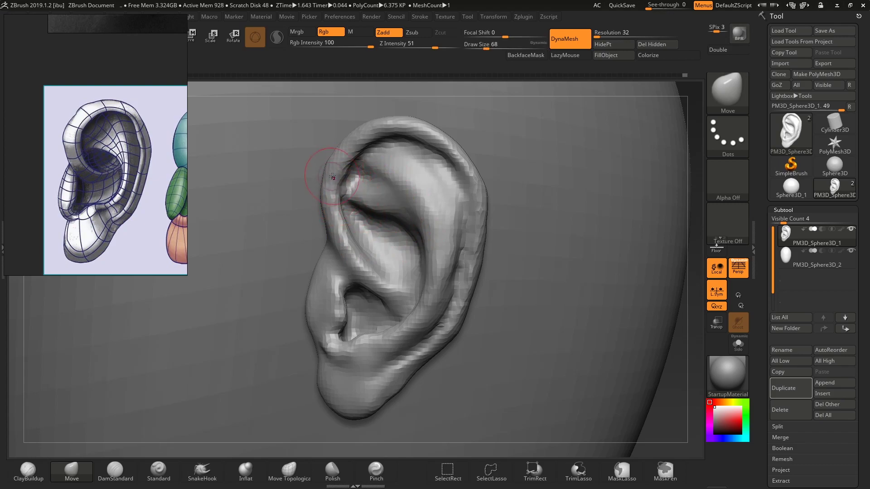
pyautogui.moveTo(352, 84); pyautogui.dragTo(391, 84)
pyautogui.moveTo(471, 214); pyautogui.dragTo(385, 225)
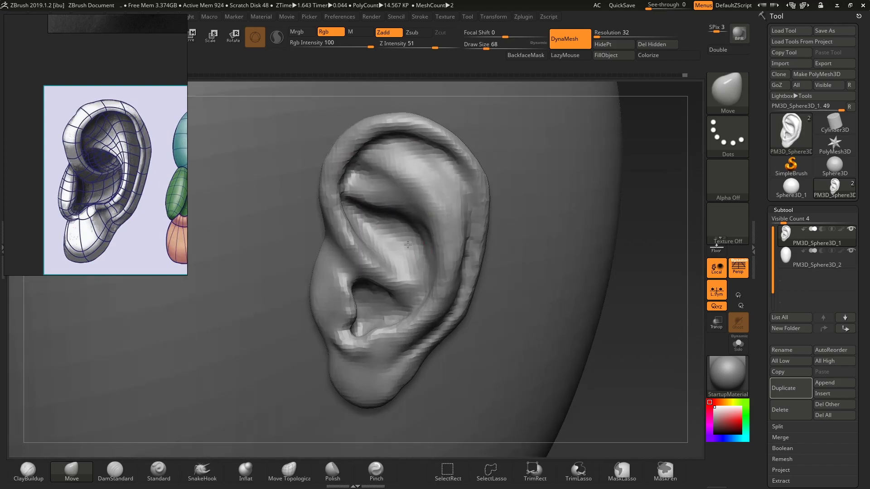
pyautogui.keyDown('shift'); pyautogui.moveTo(385, 262); pyautogui.dragTo(336, 227); pyautogui.keyUp('shift')
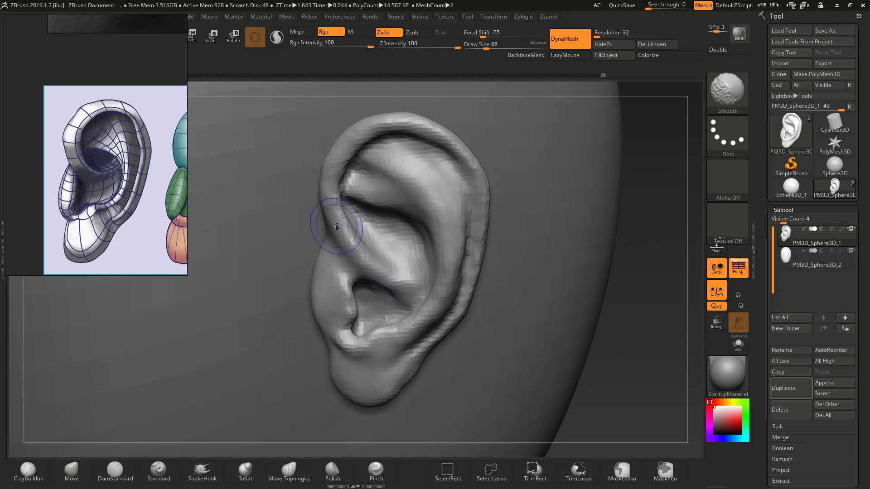
# Adjust the helix's front edge from behind with the Move brush at draw sizes 90 and 77, and smooth that edge
pyautogui.press('b')
pyautogui.press('m')
pyautogui.press('v')
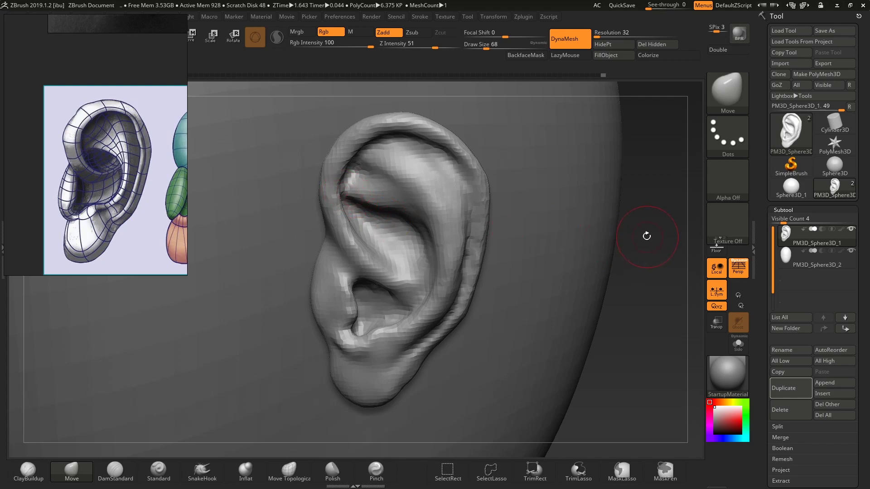
pyautogui.moveTo(647, 236); pyautogui.dragTo(560, 235)
pyautogui.press('shift')
pyautogui.press('s')
pyautogui.moveTo(334, 194); pyautogui.dragTo(334, 200)
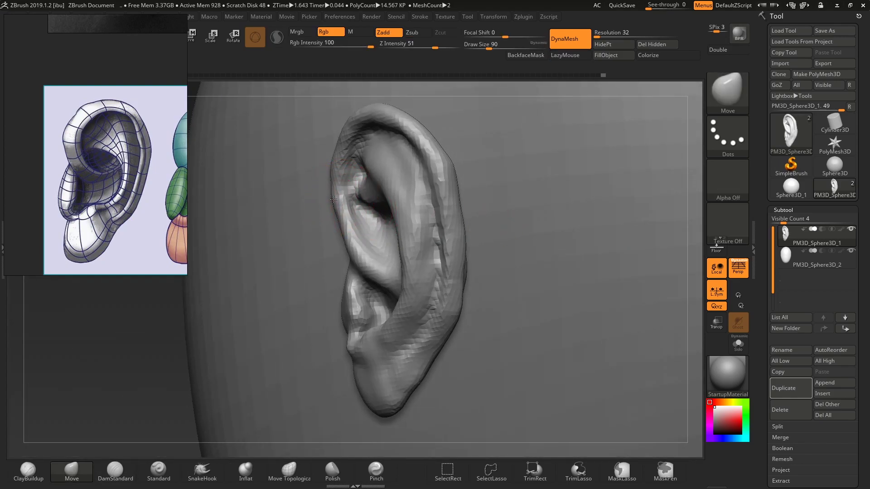
pyautogui.press('s')
pyautogui.moveTo(340, 147); pyautogui.dragTo(338, 147)
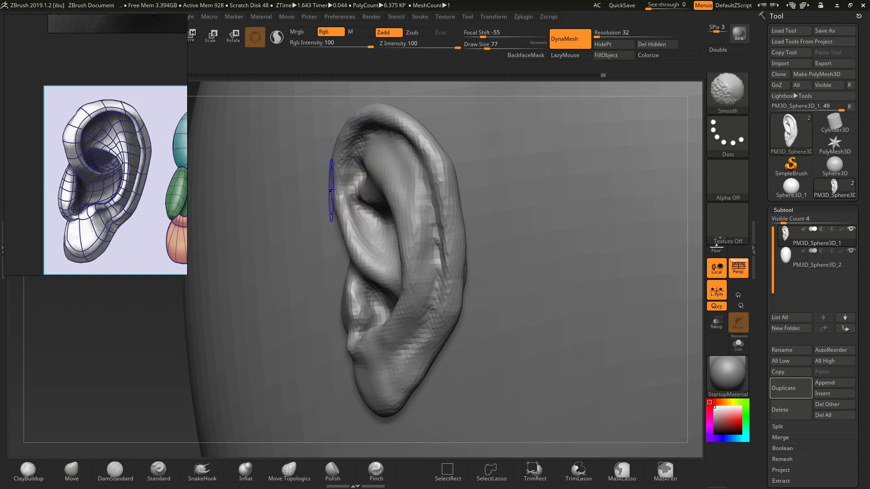
pyautogui.moveTo(331, 181)
pyautogui.keyDown('shift'); pyautogui.mouseDown()
pyautogui.moveTo(332, 190)
pyautogui.moveTo(333, 166)
pyautogui.mouseUp(); pyautogui.keyUp('shift')
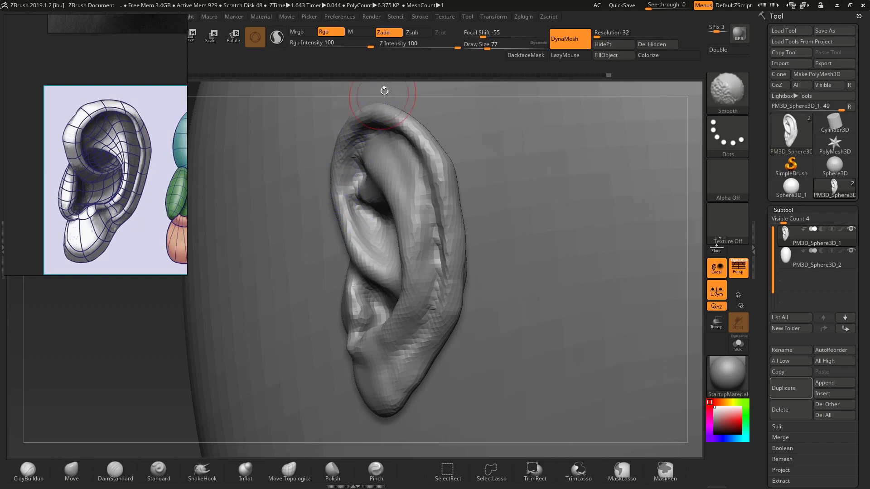
# Reshape the helix and its outer rim with the Move brush at draw size 59
pyautogui.moveTo(384, 92)
pyautogui.keyDown('alt'); pyautogui.mouseDown()
pyautogui.moveTo(371, 87)
pyautogui.moveTo(404, 97)
pyautogui.mouseUp(); pyautogui.keyUp('alt')
pyautogui.moveTo(562, 197)
pyautogui.mouseDown()
pyautogui.moveTo(578, 202)
pyautogui.moveTo(558, 208)
pyautogui.mouseUp()
pyautogui.press('s')
pyautogui.moveTo(358, 186); pyautogui.dragTo(362, 175)
pyautogui.press('s')
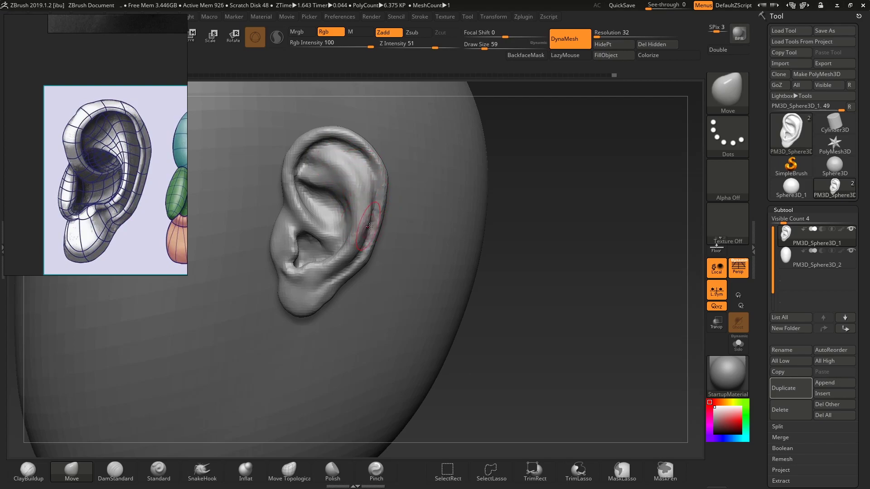
pyautogui.press('s')
pyautogui.moveTo(370, 221); pyautogui.dragTo(366, 221)
# Refine the concha area with the Move brush at draw size 33 and check the ear against the whole head
pyautogui.moveTo(521, 257); pyautogui.dragTo(539, 255)
pyautogui.press('s')
pyautogui.moveTo(326, 209); pyautogui.dragTo(348, 204)
pyautogui.press('shift')
pyautogui.keyDown('alt'); pyautogui.moveTo(463, 250); pyautogui.dragTo(466, 229); pyautogui.keyUp('alt')
pyautogui.moveTo(512, 227)
pyautogui.mouseDown()
pyautogui.moveTo(493, 224)
pyautogui.moveTo(596, 305)
pyautogui.moveTo(570, 233)
pyautogui.mouseUp()
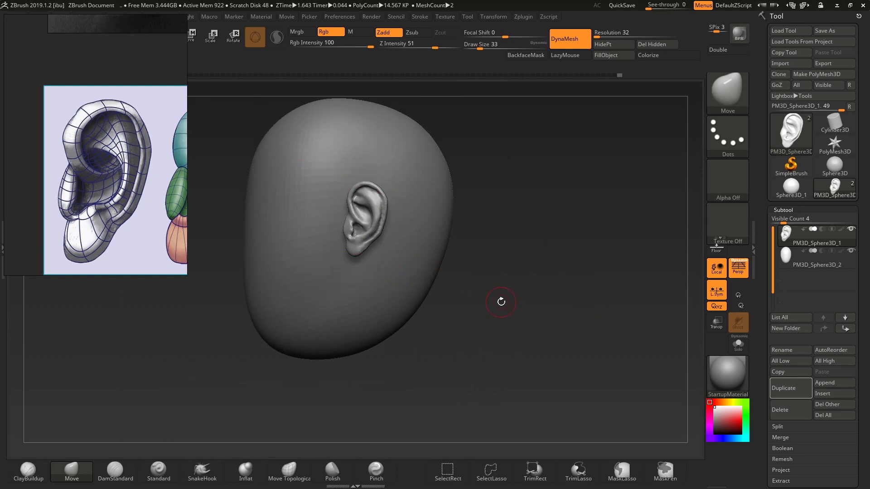
pyautogui.moveTo(501, 302); pyautogui.dragTo(476, 329)
pyautogui.moveTo(466, 326); pyautogui.dragTo(469, 312, button='right')
pyautogui.keyDown('ctrl'); pyautogui.moveTo(501, 272); pyautogui.dragTo(503, 326, button='right'); pyautogui.keyUp('ctrl')
# Smooth the upper antihelix at draw size 33 and adjust the upper rim with the Move brush at draw size 94
pyautogui.press('3')
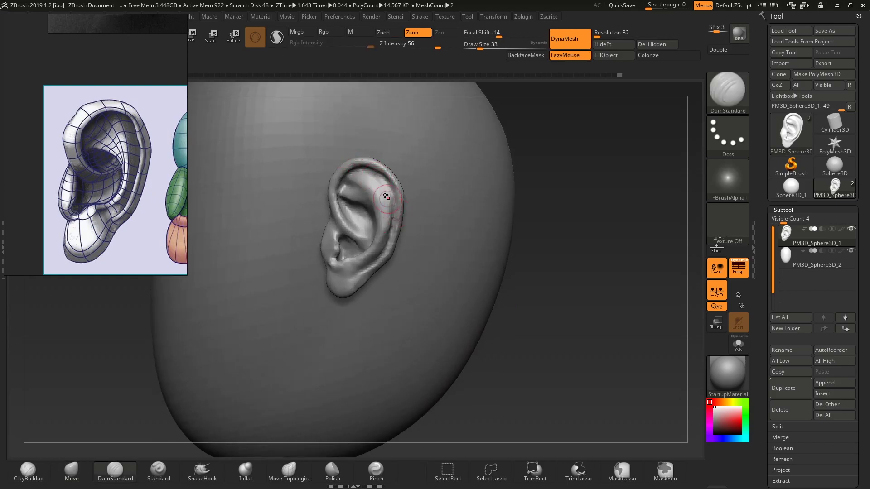
pyautogui.press('shift')
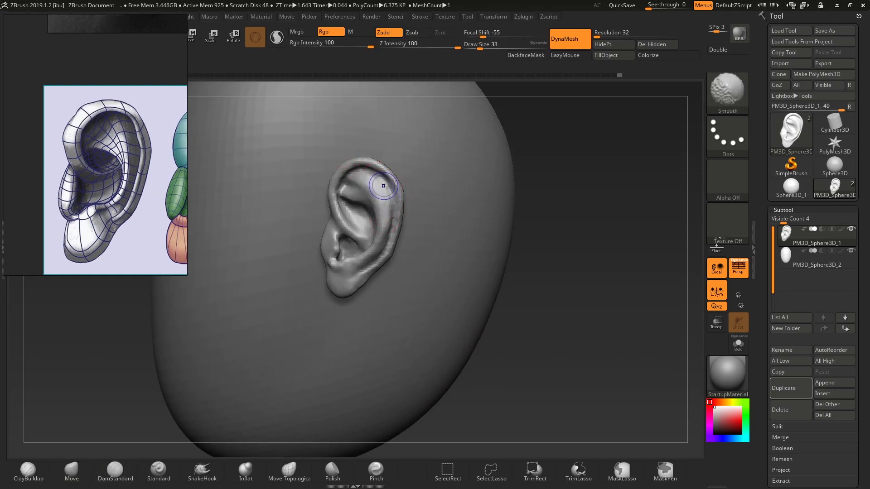
pyautogui.press('2')
pyautogui.press('s')
pyautogui.moveTo(392, 187)
pyautogui.mouseDown()
pyautogui.moveTo(404, 188)
pyautogui.moveTo(388, 184)
pyautogui.mouseUp()
pyautogui.press('s')
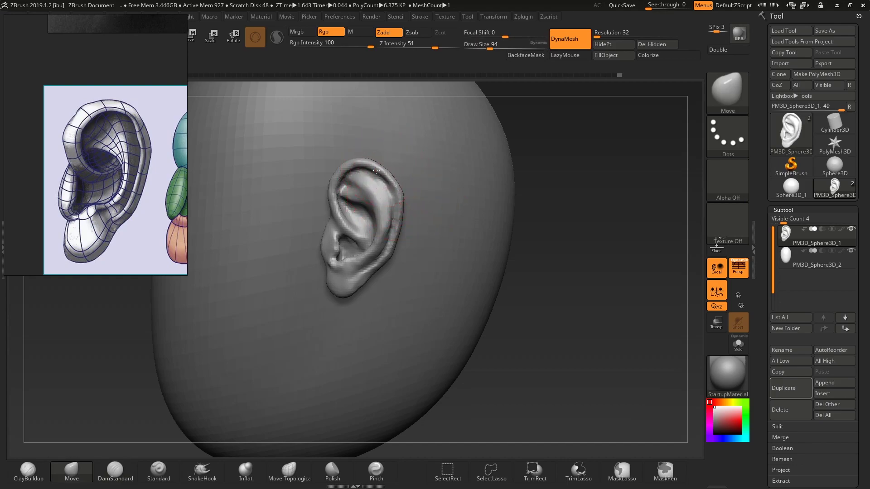
pyautogui.press('b')
pyautogui.press('d')
pyautogui.press('s')
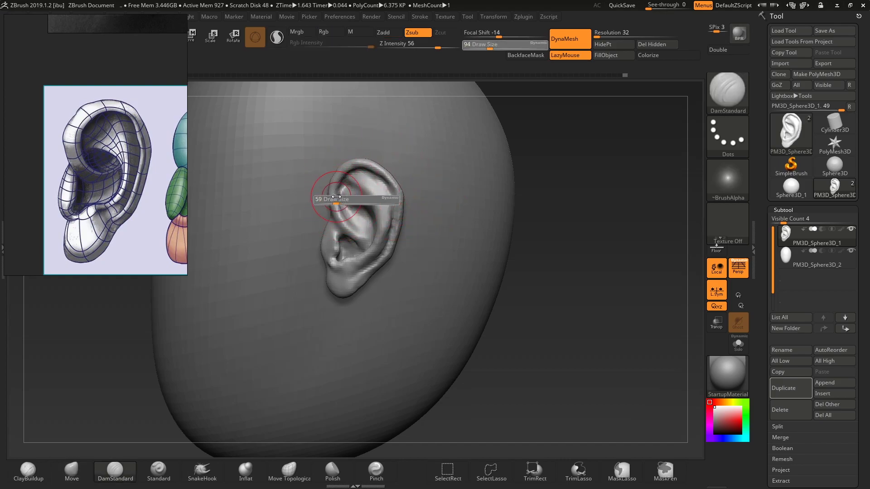
pyautogui.moveTo(551, 357); pyautogui.dragTo(468, 264)
pyautogui.moveTo(260, 134); pyautogui.dragTo(446, 303)
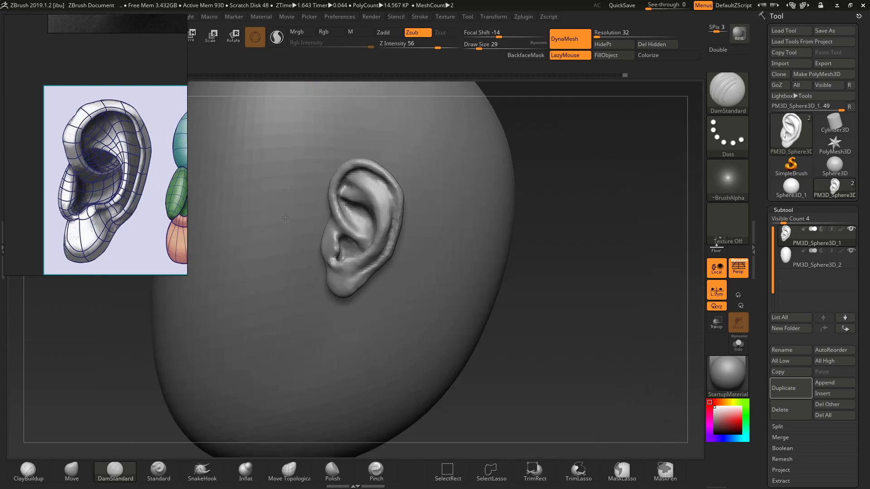
pyautogui.moveTo(508, 379); pyautogui.dragTo(475, 348)
# Reshape the outer helix rim with the Move brush at draw size 68 and check the ear's wireframe
pyautogui.press('b')
pyautogui.press('m')
pyautogui.press('v')
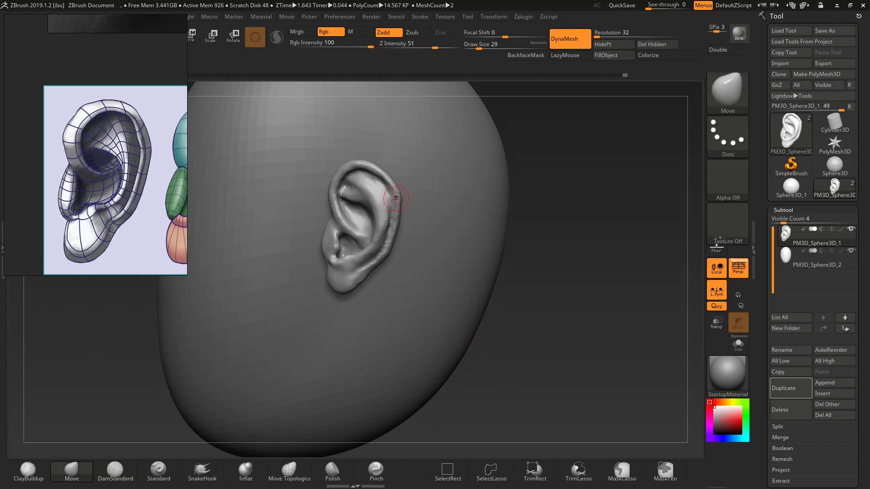
pyautogui.press('s')
pyautogui.click(404, 201)
pyautogui.moveTo(377, 173); pyautogui.dragTo(353, 167)
pyautogui.press('s')
pyautogui.moveTo(397, 227); pyautogui.dragTo(396, 225)
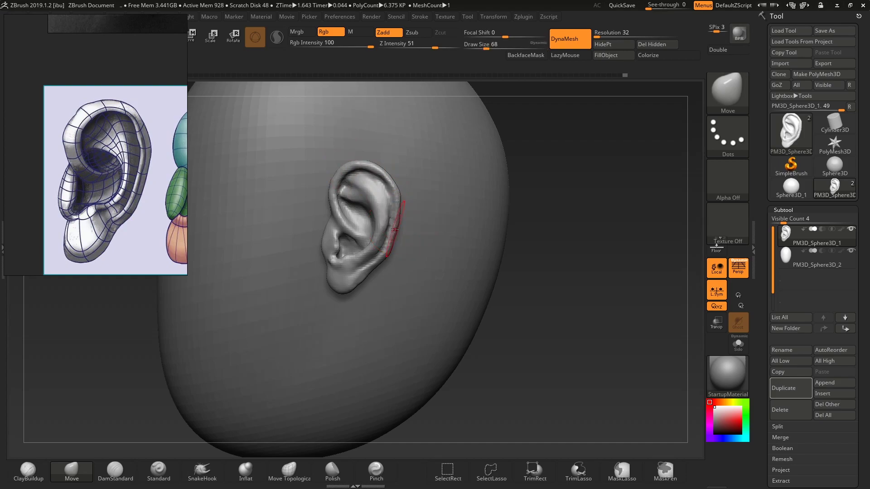
pyautogui.hotkey('shift', 'f')
pyautogui.moveTo(542, 333); pyautogui.dragTo(613, 361)
pyautogui.hotkey('shift', 'f')
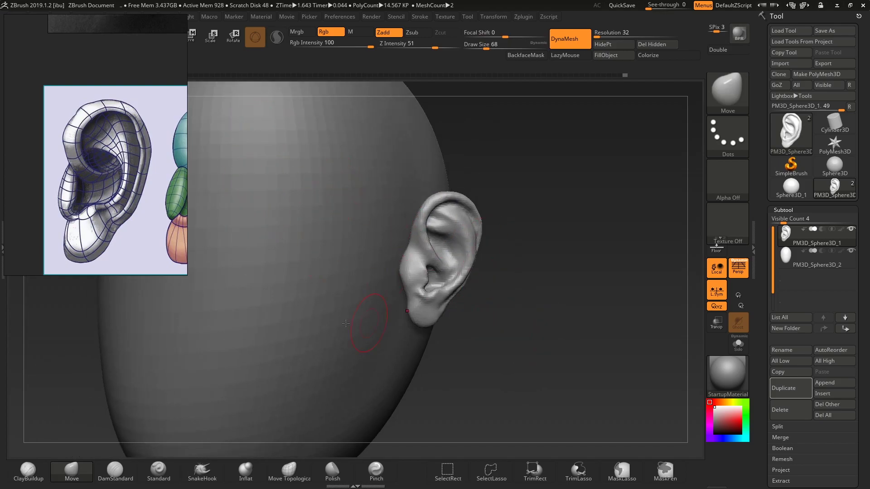
# Inspect the ear's wireframe and its fit against the head from the side and front
pyautogui.moveTo(541, 316); pyautogui.dragTo(400, 229)
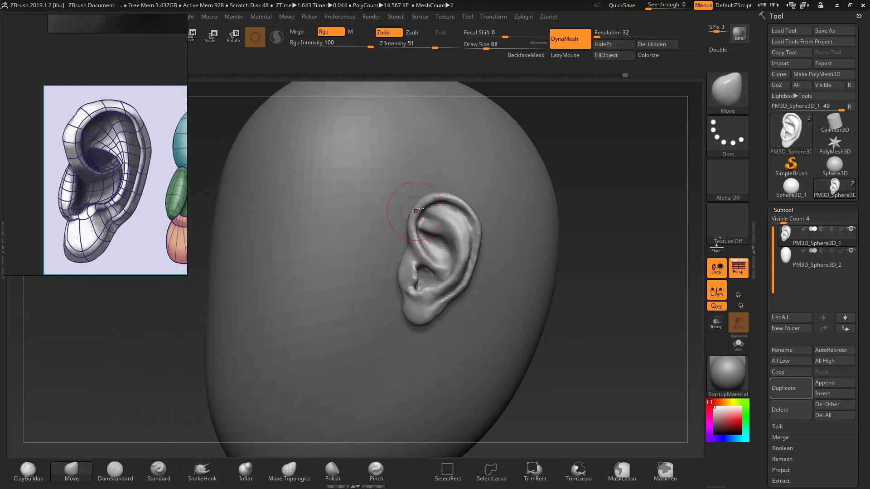
pyautogui.hotkey('shift', 'f')
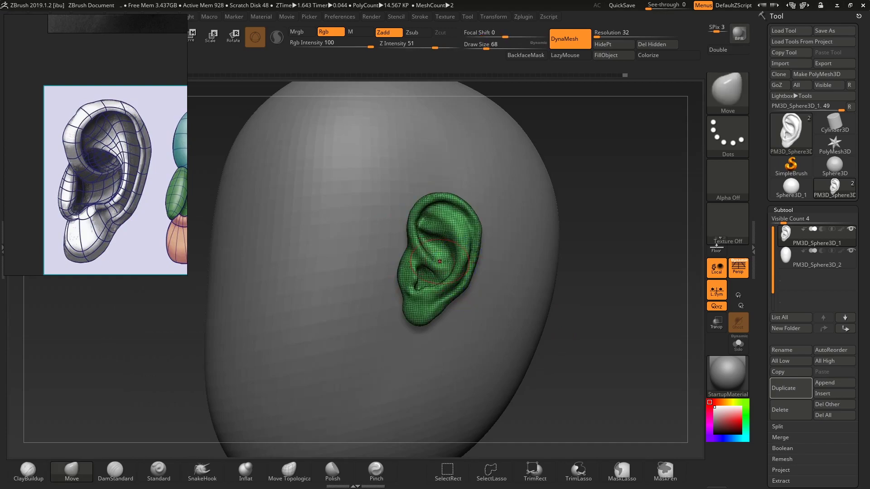
pyautogui.moveTo(617, 329)
pyautogui.mouseDown()
pyautogui.moveTo(556, 311)
pyautogui.moveTo(534, 324)
pyautogui.mouseUp()
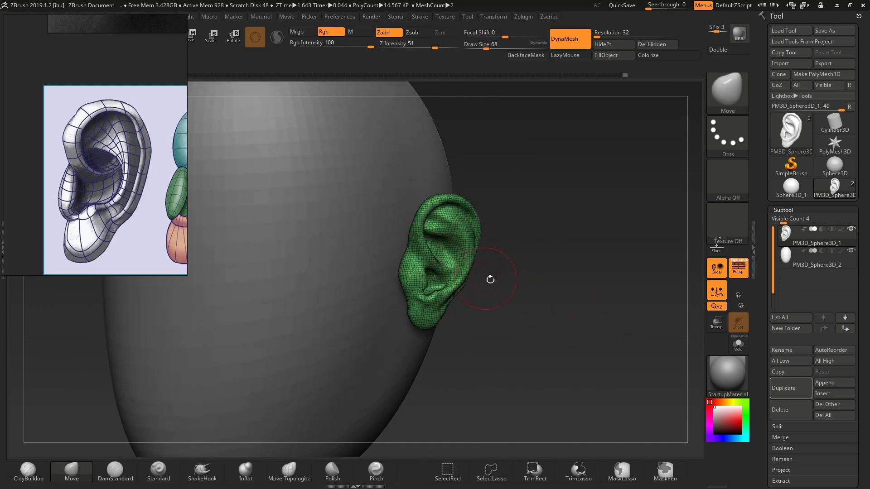
pyautogui.moveTo(485, 278); pyautogui.dragTo(437, 274)
pyautogui.moveTo(589, 319); pyautogui.dragTo(553, 313)
pyautogui.hotkey('shift', 'f')
# Rotate the whole ear slightly in the front view to adjust its tilt against the side of the head
pyautogui.moveTo(576, 361)
pyautogui.mouseDown()
pyautogui.moveTo(581, 310)
pyautogui.moveTo(574, 368)
pyautogui.moveTo(561, 338)
pyautogui.moveTo(537, 325)
pyautogui.moveTo(554, 298)
pyautogui.moveTo(532, 283)
pyautogui.mouseUp()
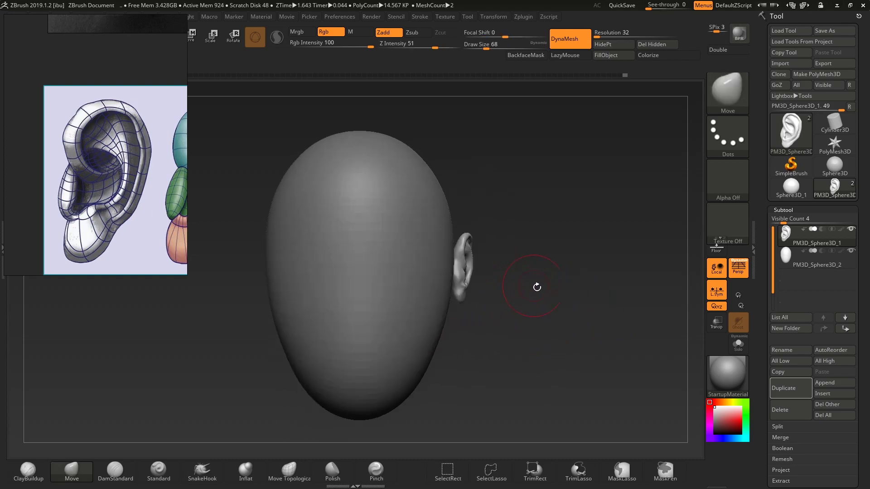
pyautogui.press('r')
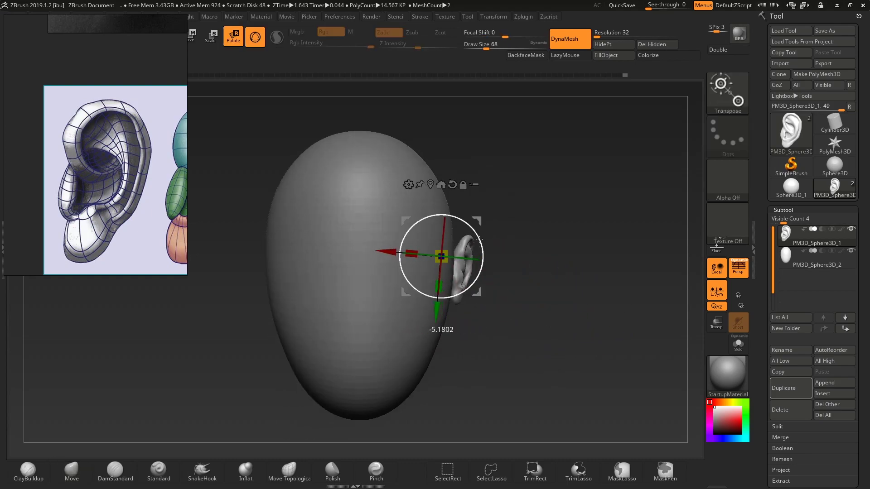
pyautogui.moveTo(482, 219); pyautogui.dragTo(473, 228)
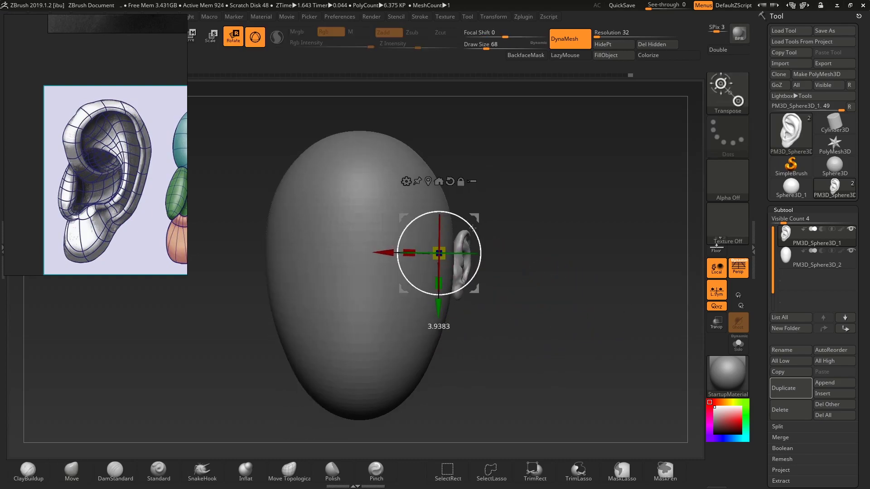
pyautogui.press('q')
# Move the whole ear slightly upward and forward on the side of the head
pyautogui.moveTo(540, 270); pyautogui.dragTo(505, 271)
pyautogui.moveTo(594, 291)
pyautogui.mouseDown()
pyautogui.moveTo(542, 272)
pyautogui.moveTo(569, 300)
pyautogui.mouseUp()
pyautogui.press('w')
pyautogui.moveTo(426, 199); pyautogui.dragTo(425, 198)
pyautogui.press('q')
pyautogui.moveTo(575, 296)
pyautogui.mouseDown()
pyautogui.moveTo(521, 299)
pyautogui.moveTo(571, 306)
pyautogui.mouseUp()
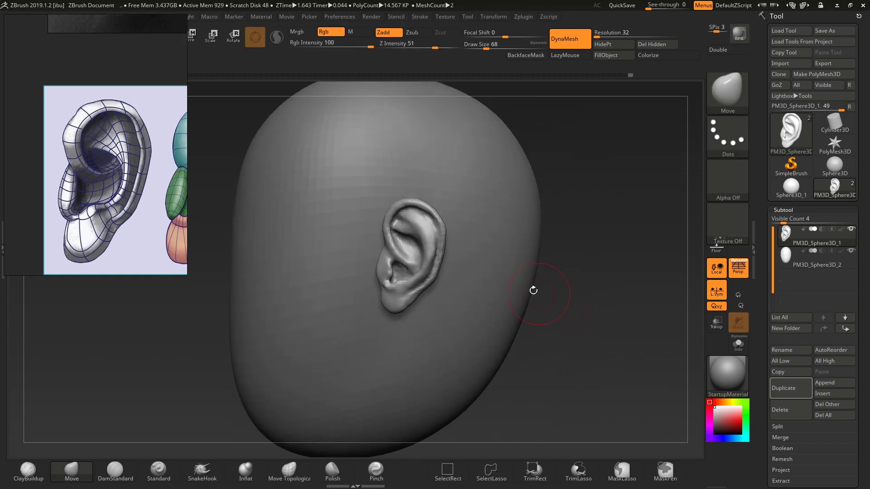
pyautogui.press('w')
pyautogui.moveTo(421, 200); pyautogui.dragTo(417, 196)
pyautogui.press('q')
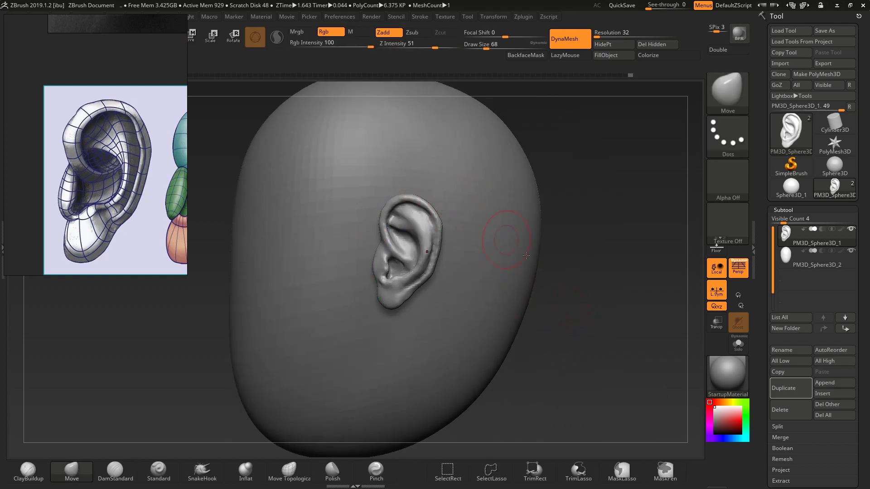